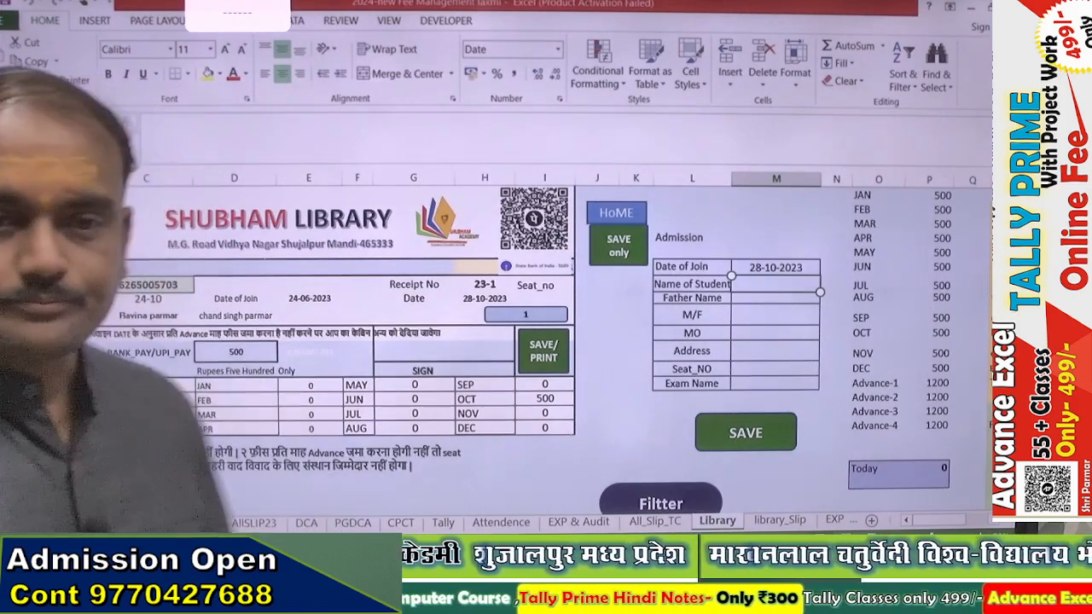
- Enter the student's name, father's name, gender F, mobile number and address down column M
{"action": "type", "text": "Monika"}
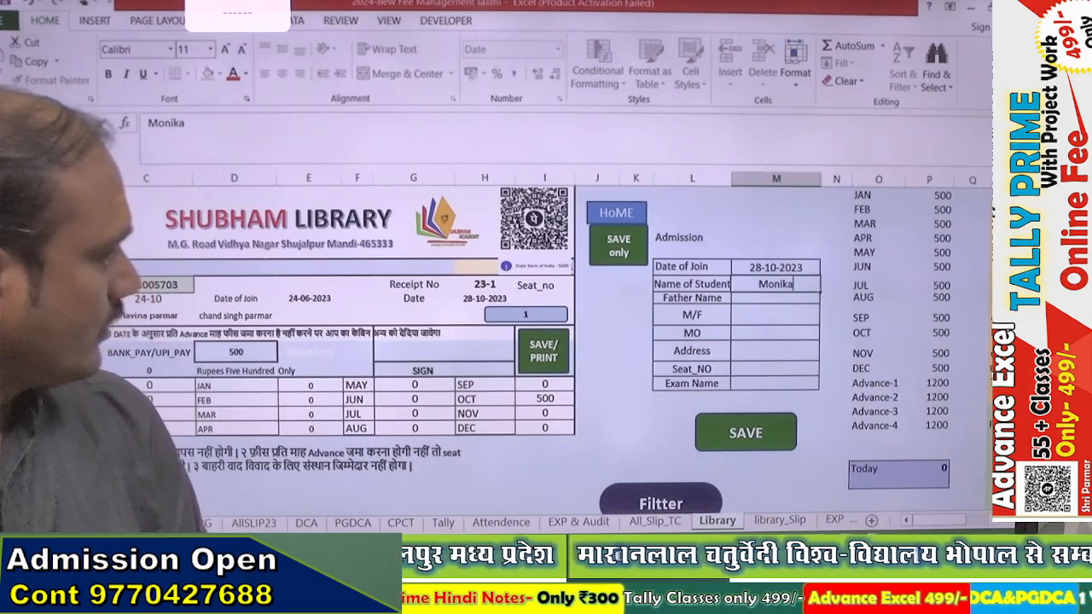
{"action": "key", "text": "Return"}
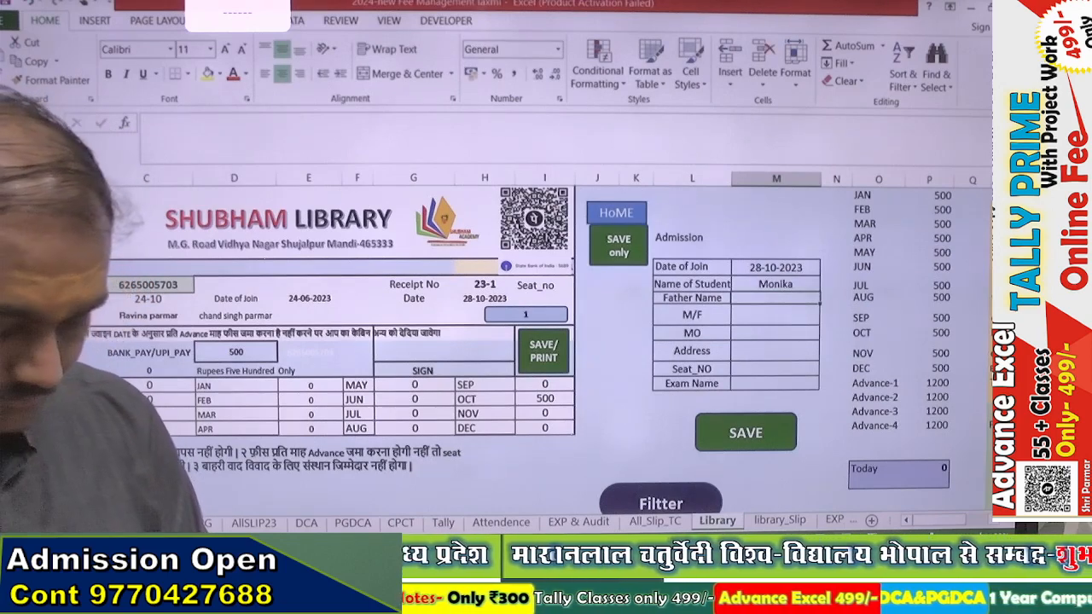
{"action": "type", "text": "huka"}
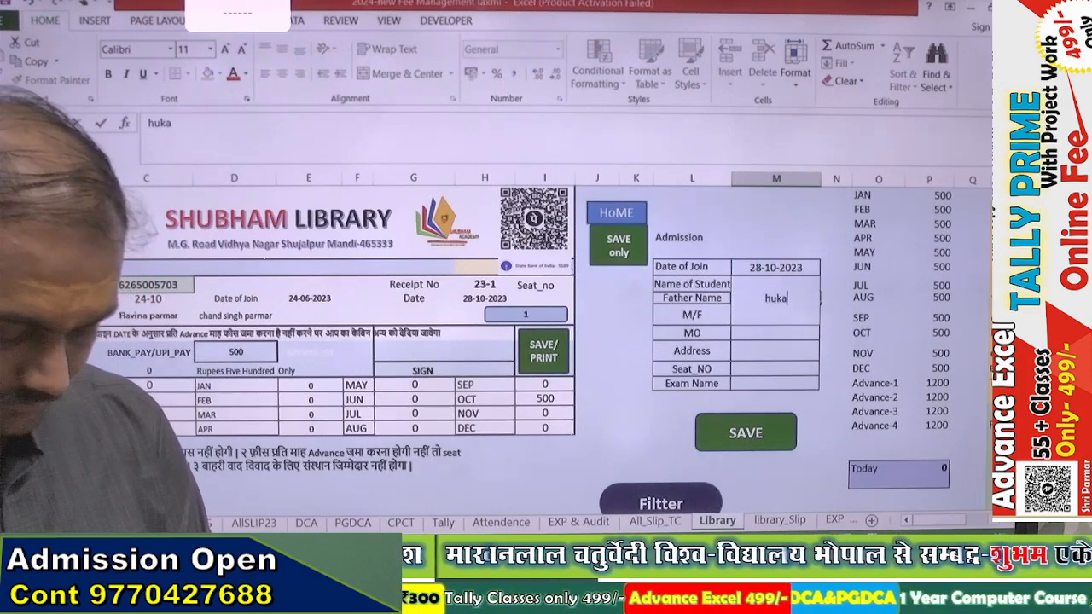
{"action": "type", "text": "m singh"}
{"action": "key", "text": "Return"}
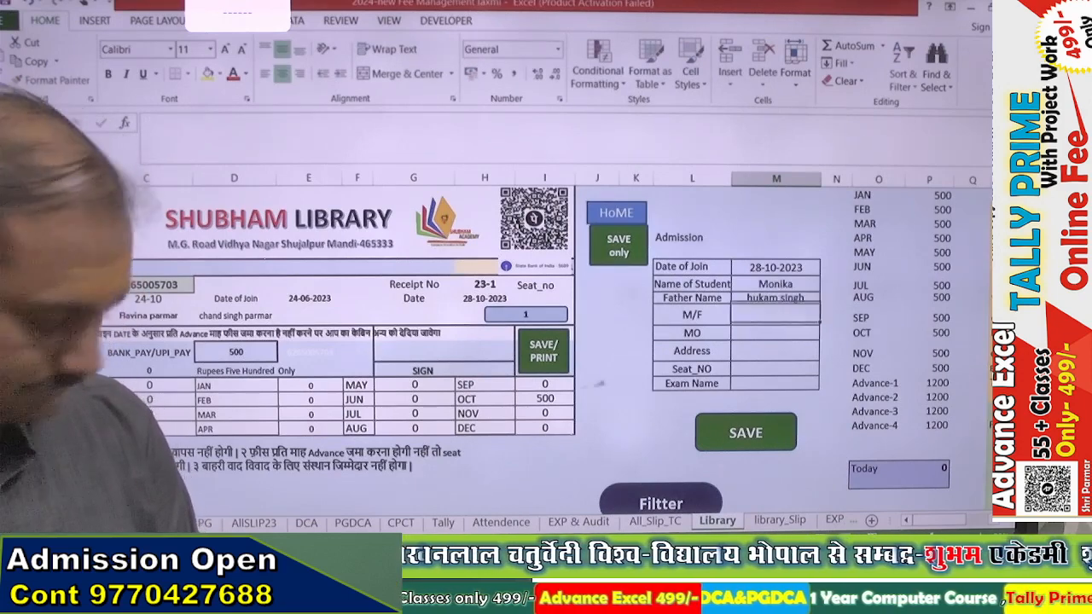
{"action": "type", "text": "F"}
{"action": "key", "text": "Return"}
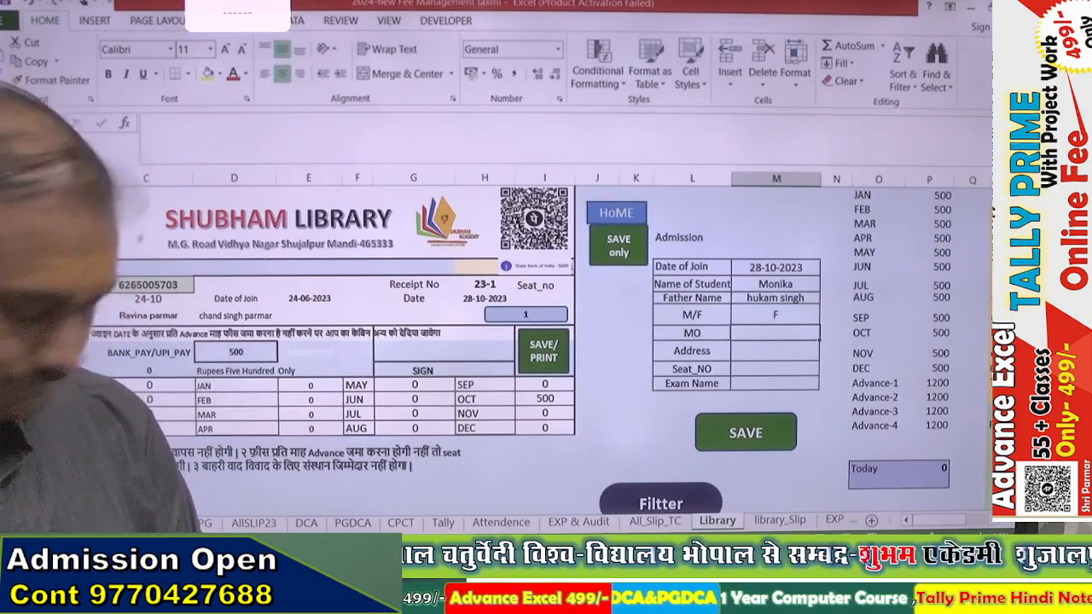
{"action": "type", "text": "7878"}
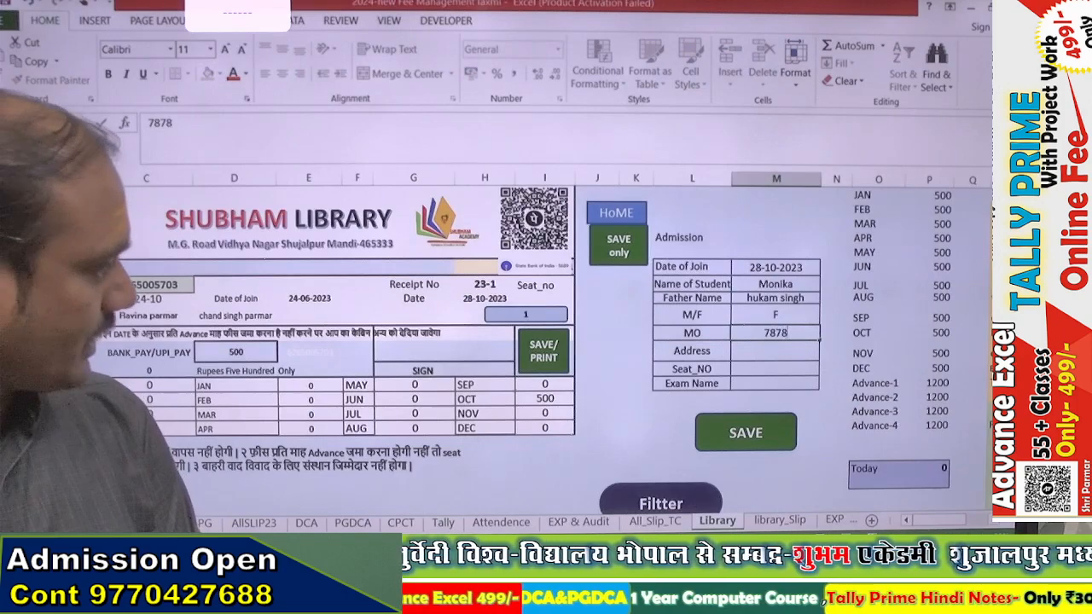
{"action": "key", "text": "Return"}
{"action": "type", "text": "shujal"}
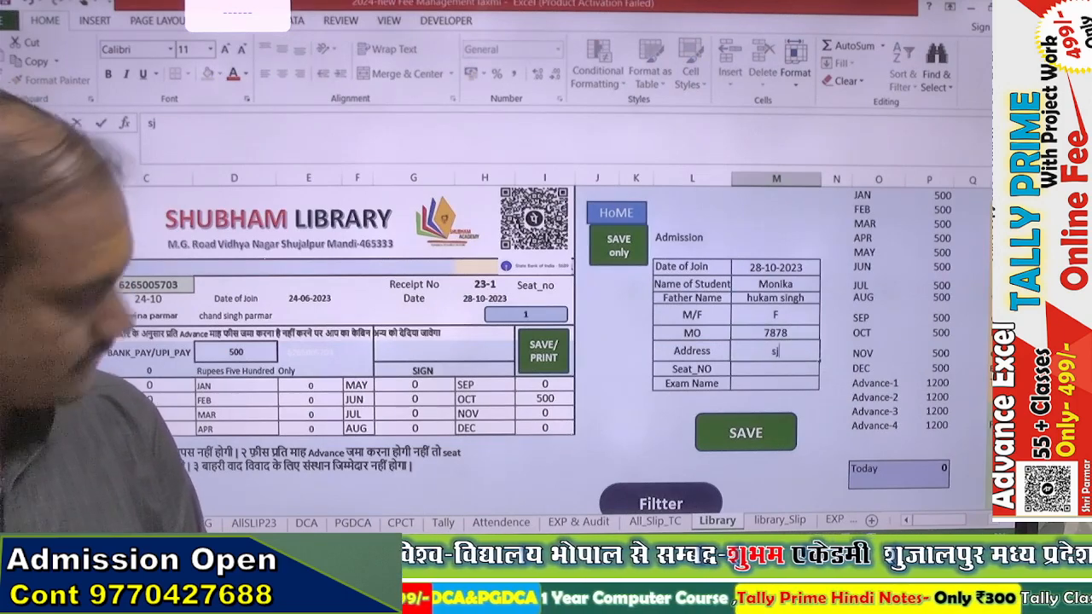
{"action": "type", "text": "p"}
{"action": "key", "text": "Return"}
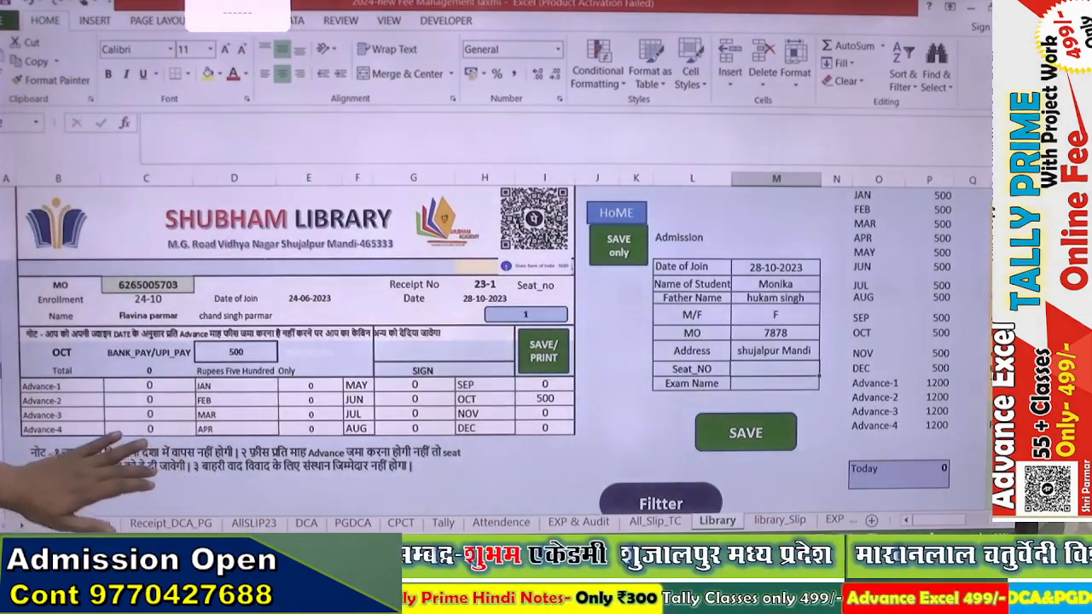
{"action": "scroll", "coordinate": [537, 349], "scroll_direction": "down", "scroll_amount": 5}
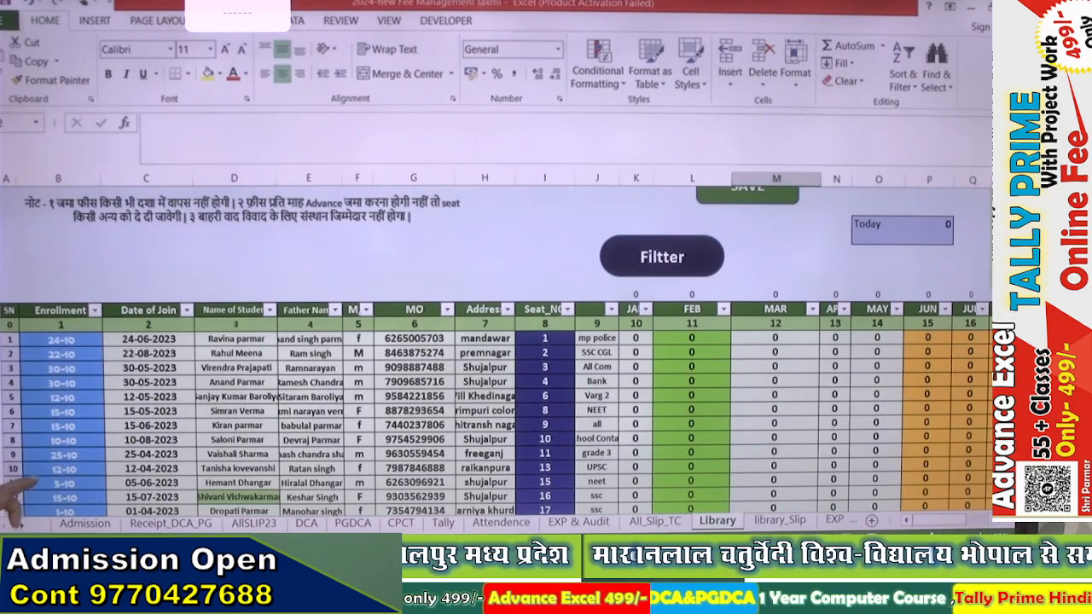
{"action": "scroll", "coordinate": [537, 349], "scroll_direction": "down", "scroll_amount": 15}
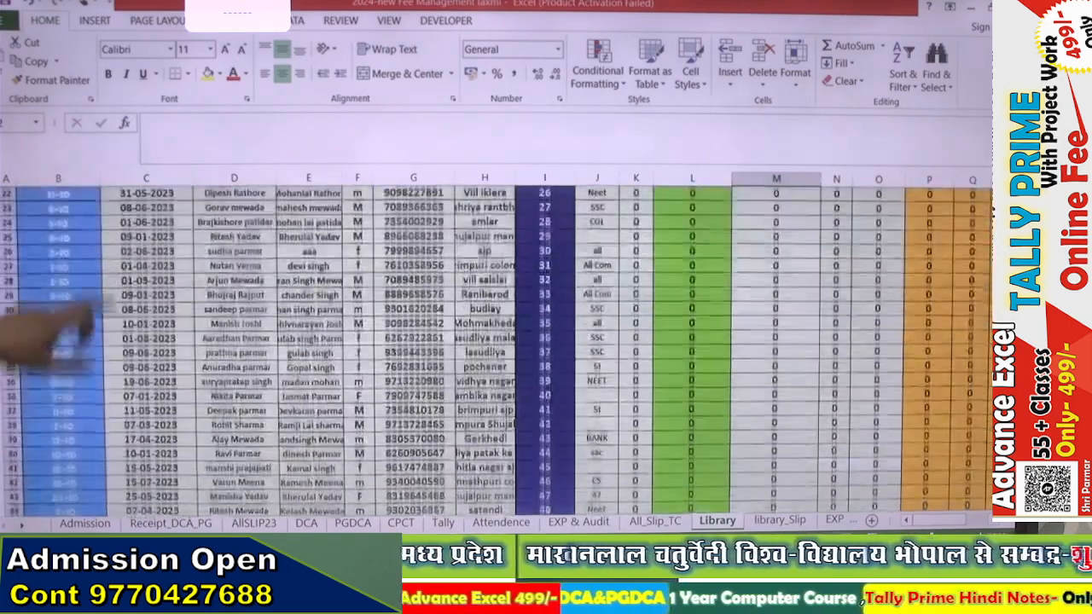
{"action": "scroll", "coordinate": [537, 350], "scroll_direction": "down", "scroll_amount": 4}
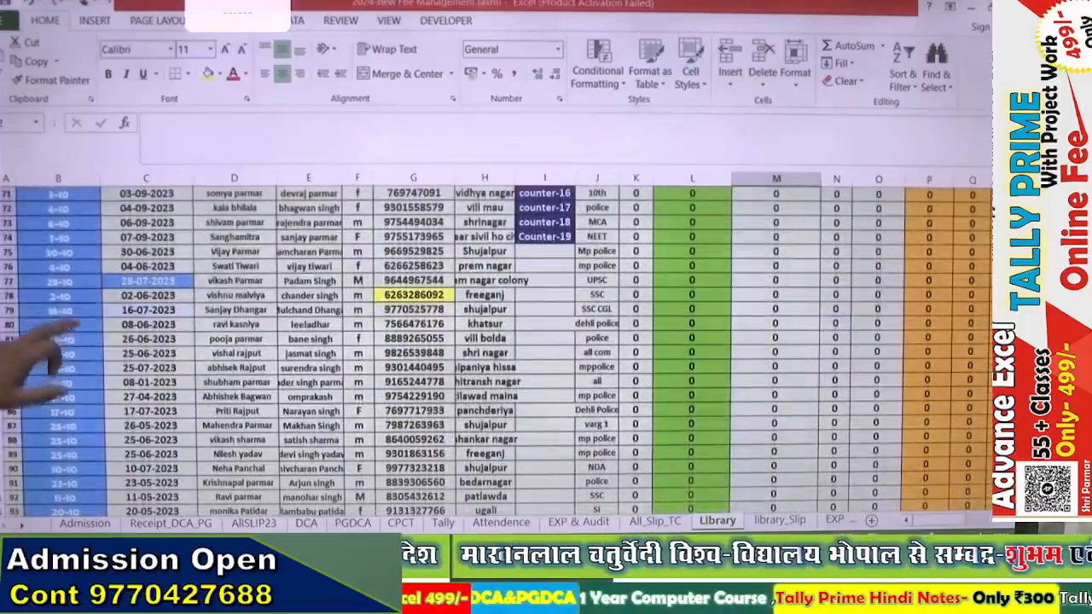
{"action": "scroll", "coordinate": [537, 350], "scroll_direction": "up", "scroll_amount": 10}
{"action": "scroll", "coordinate": [538, 350], "scroll_direction": "up", "scroll_amount": 20}
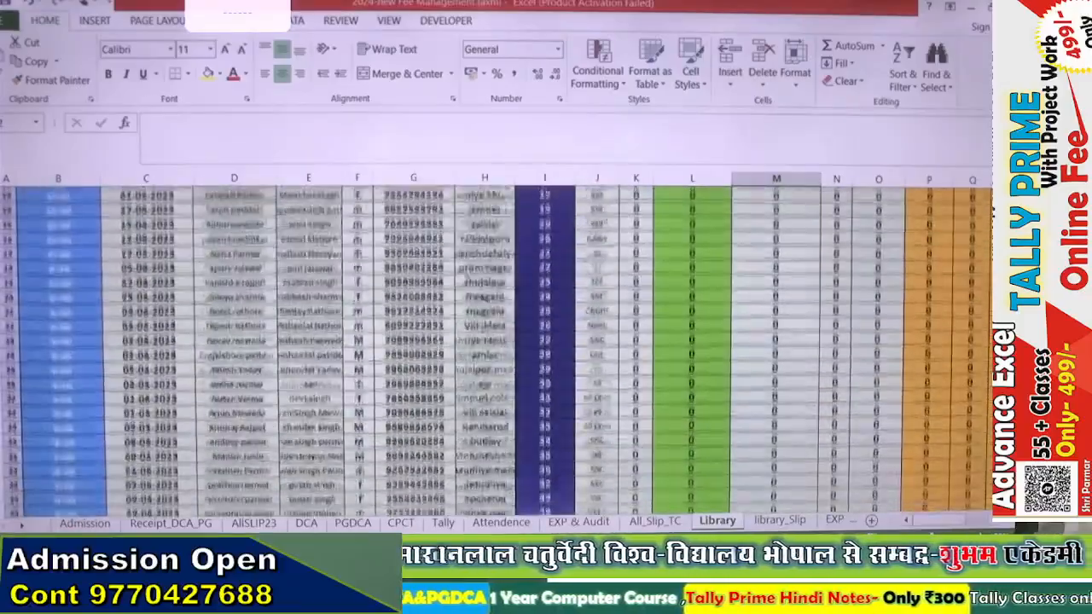
{"action": "scroll", "coordinate": [538, 350], "scroll_direction": "up", "scroll_amount": 10}
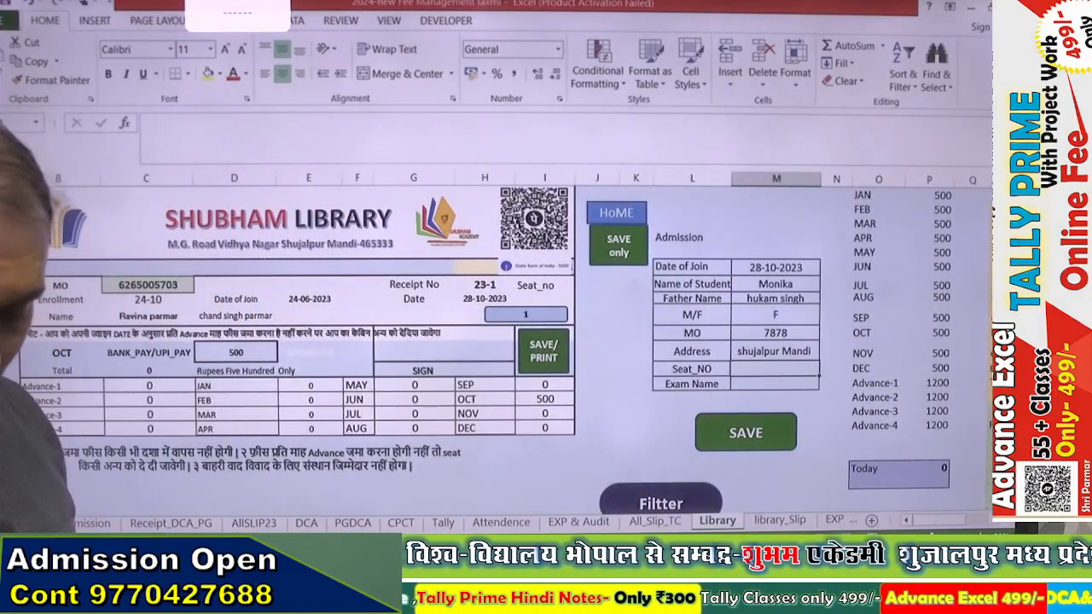
- Enter Seat_NO 'no' and Exam Name 'ssc', then save the record with the SAVE button
{"action": "type", "text": "no"}
{"action": "key", "text": "Return"}
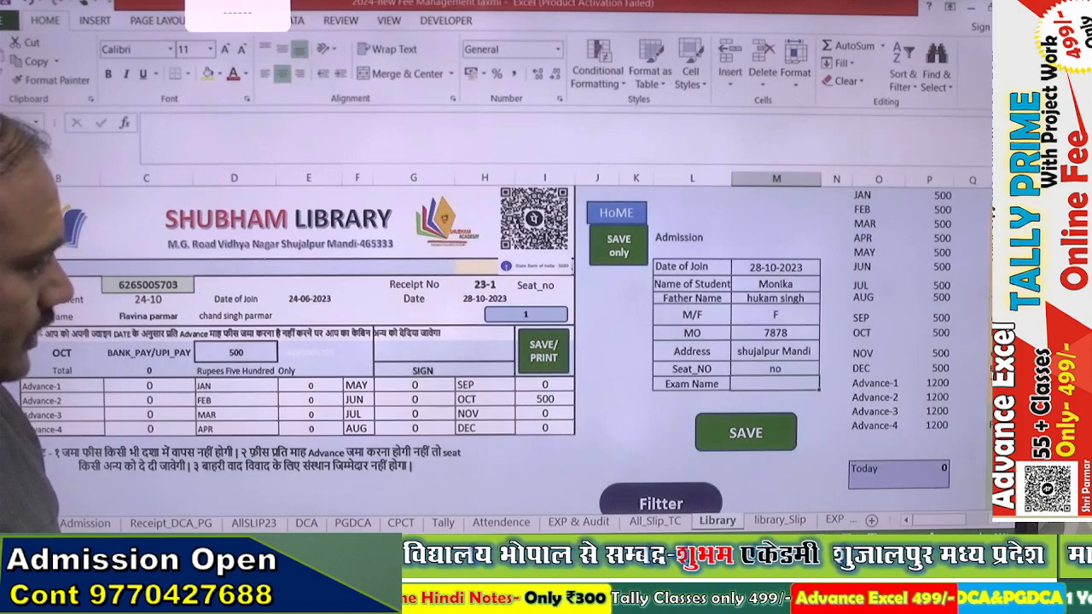
{"action": "type", "text": "ssc"}
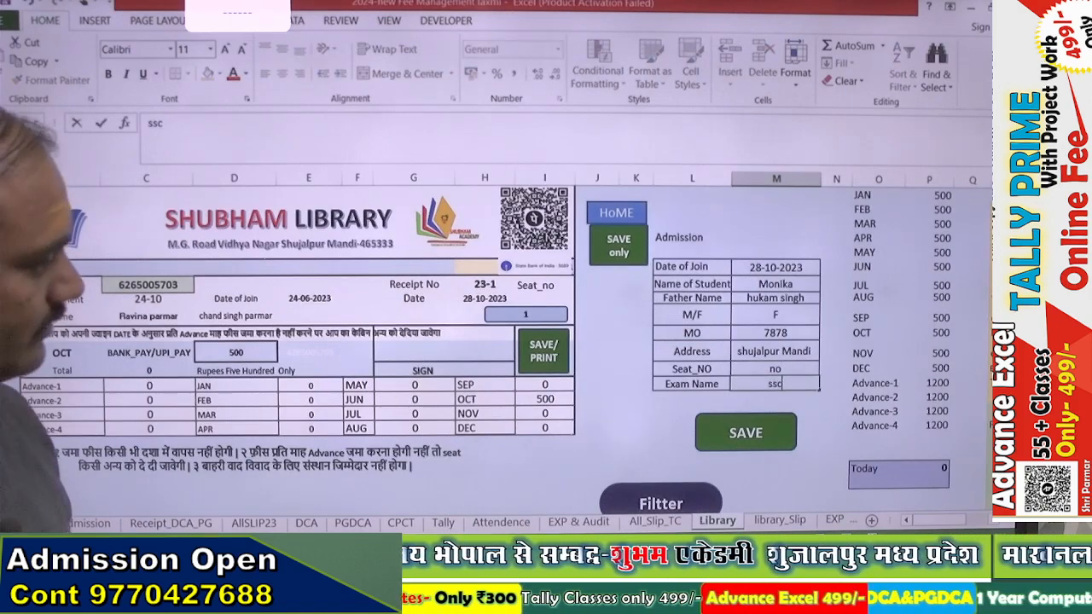
{"action": "key", "text": "Return"}
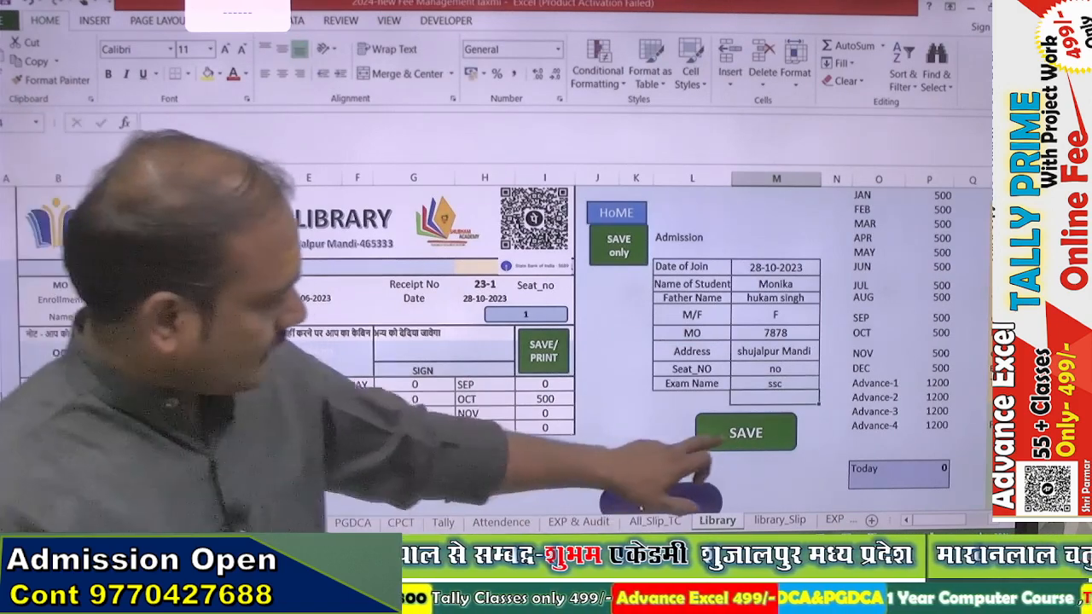
{"action": "left_click", "coordinate": [745, 432]}
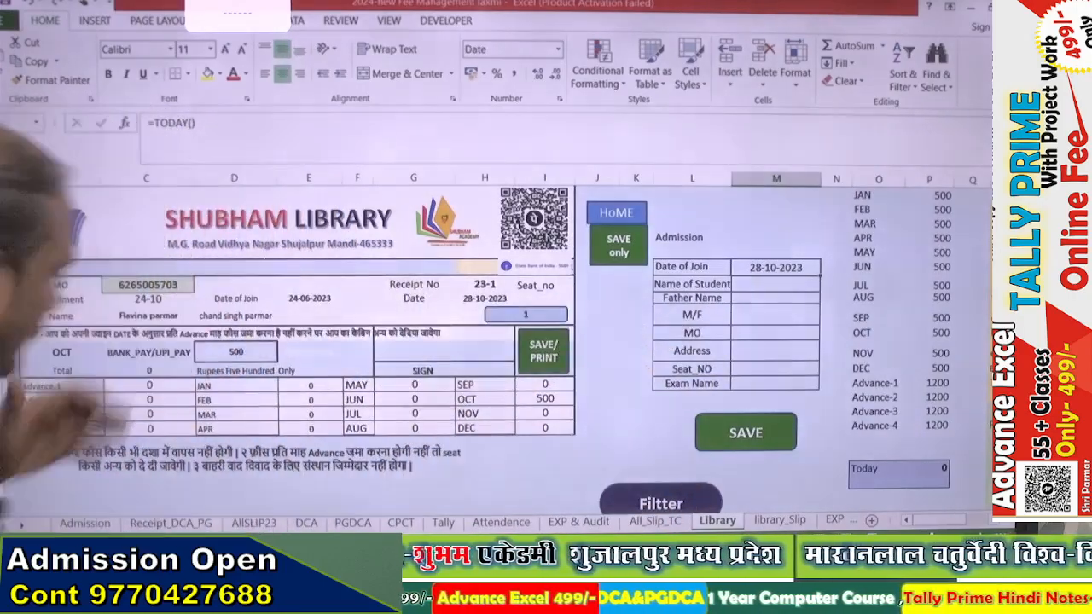
- Scroll down to the new last record of the student table, up toward the header, and back down
{"action": "scroll", "coordinate": [73, 375], "scroll_direction": "down", "scroll_amount": 2}
{"action": "scroll", "coordinate": [51, 290], "scroll_direction": "down", "scroll_amount": 10}
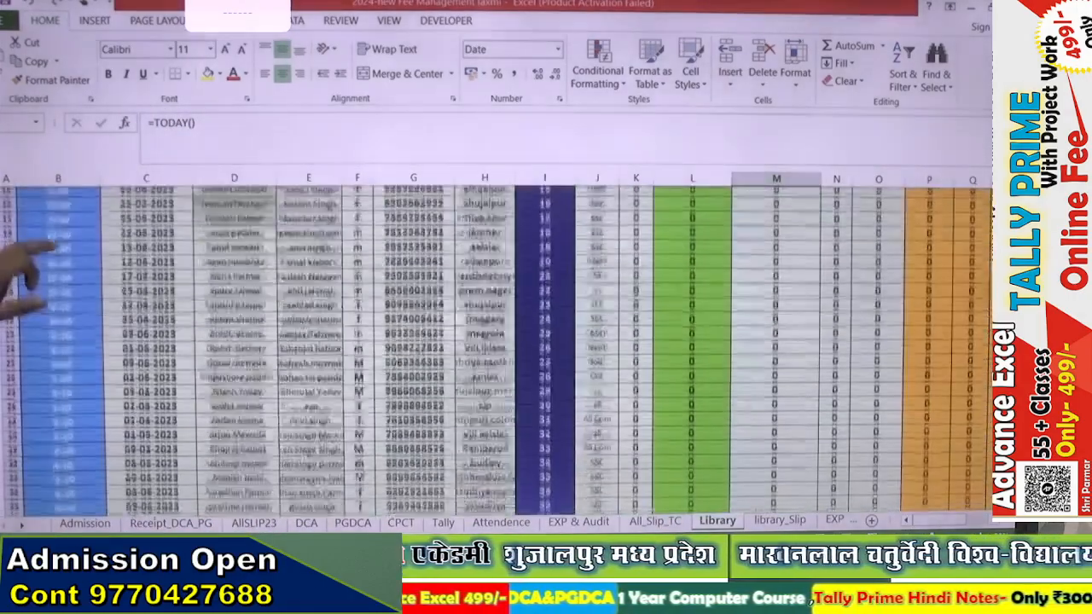
{"action": "scroll", "coordinate": [51, 298], "scroll_direction": "down", "scroll_amount": 20}
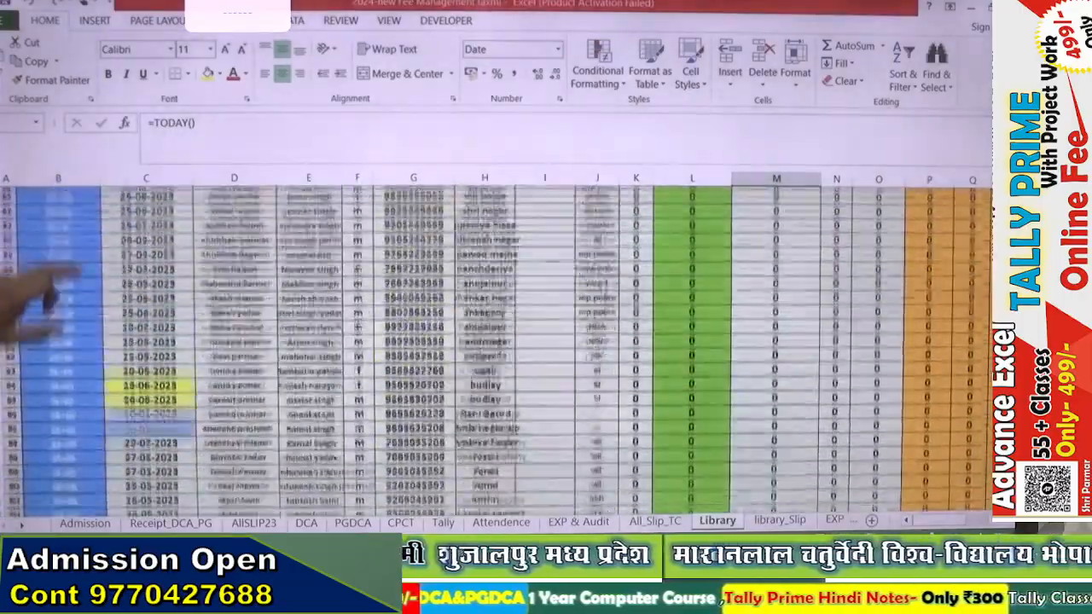
{"action": "scroll", "coordinate": [60, 290], "scroll_direction": "down", "scroll_amount": 10}
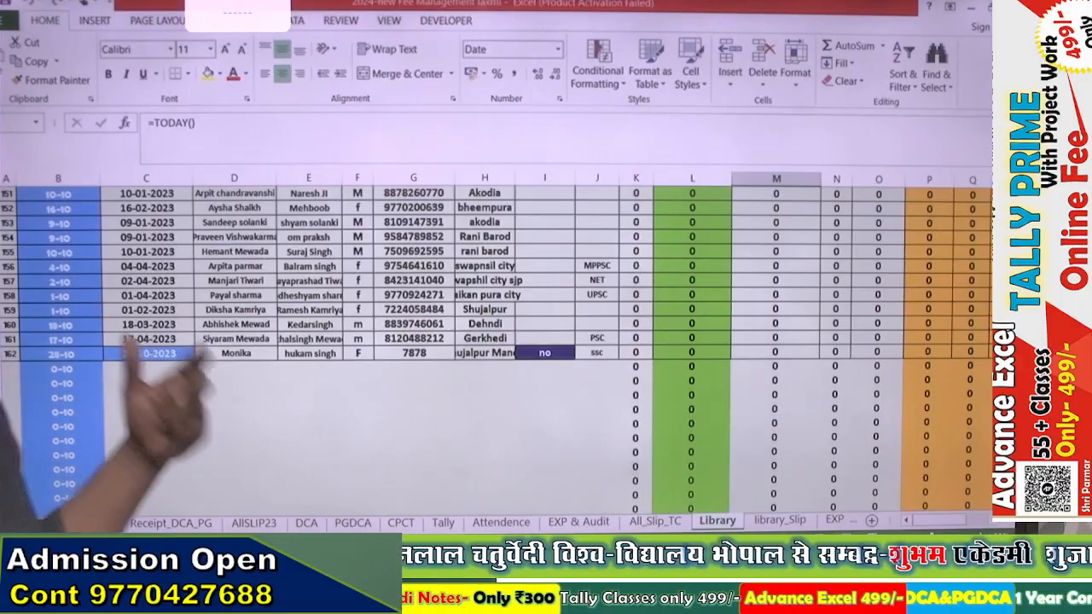
{"action": "scroll", "coordinate": [546, 341], "scroll_direction": "up", "scroll_amount": 10}
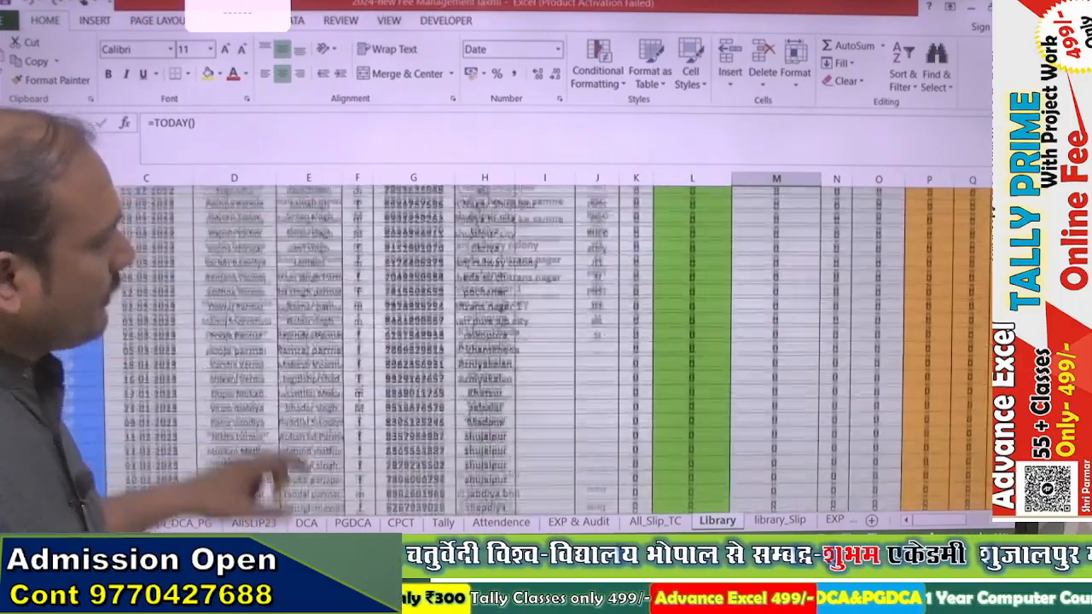
{"action": "scroll", "coordinate": [546, 341], "scroll_direction": "up", "scroll_amount": 15}
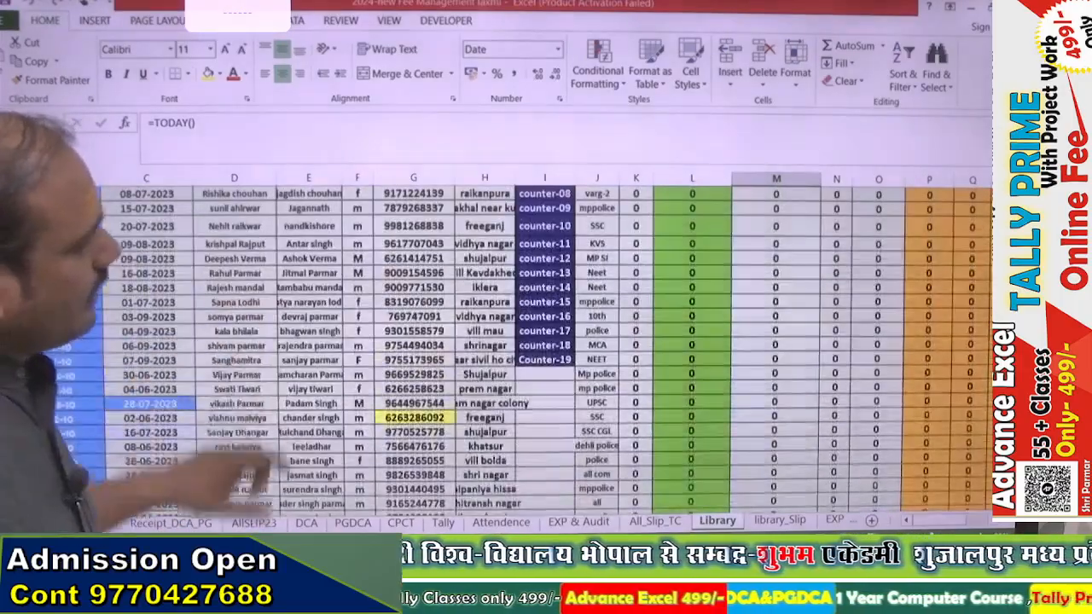
{"action": "scroll", "coordinate": [546, 341], "scroll_direction": "up", "scroll_amount": 15}
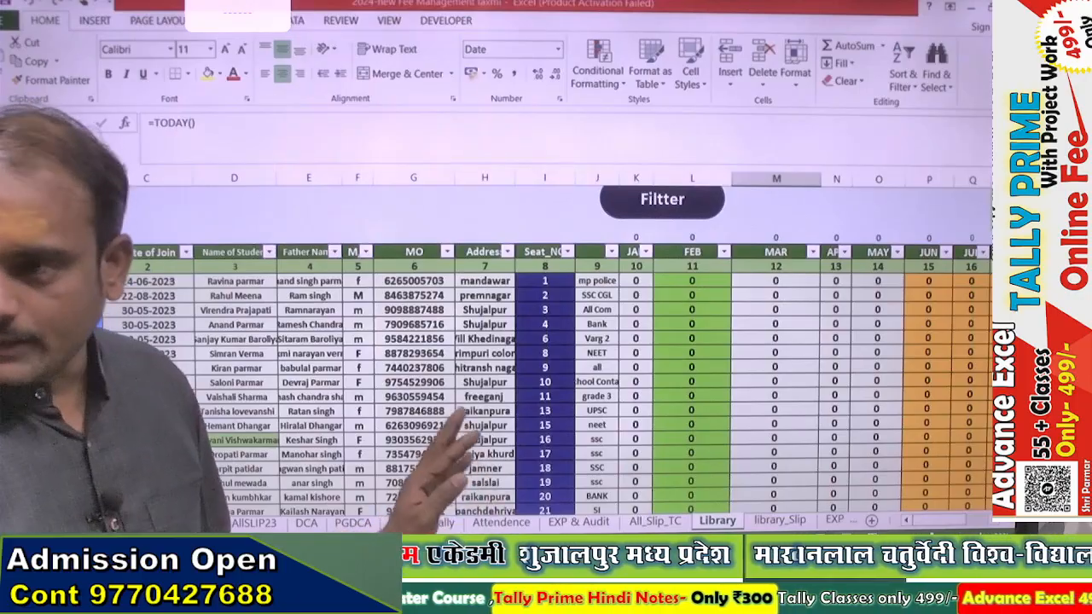
{"action": "scroll", "coordinate": [546, 350], "scroll_direction": "down", "scroll_amount": 15}
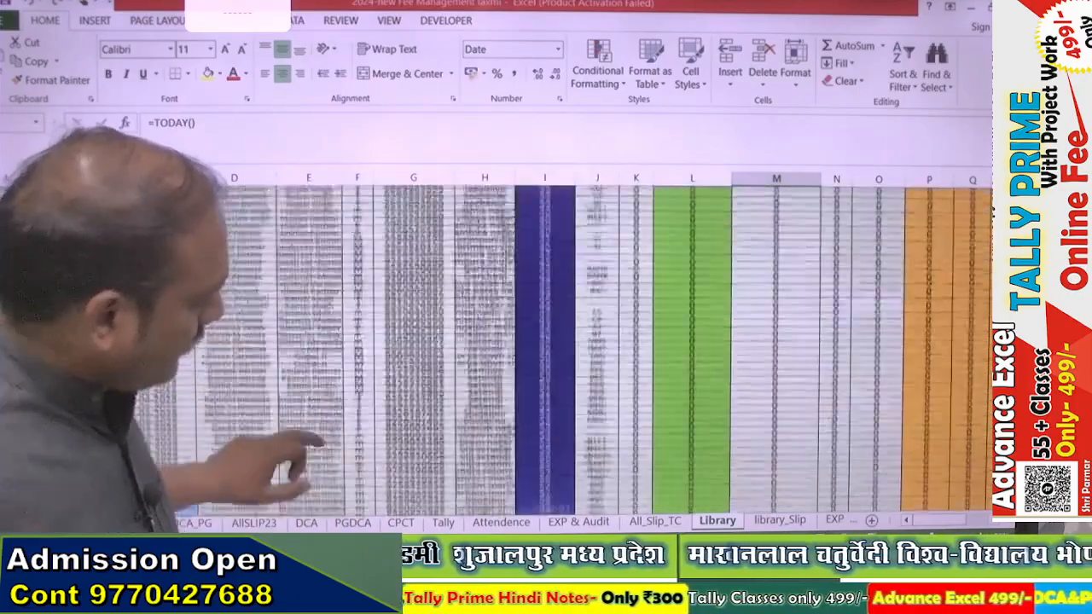
{"action": "scroll", "coordinate": [546, 341], "scroll_direction": "down", "scroll_amount": 10}
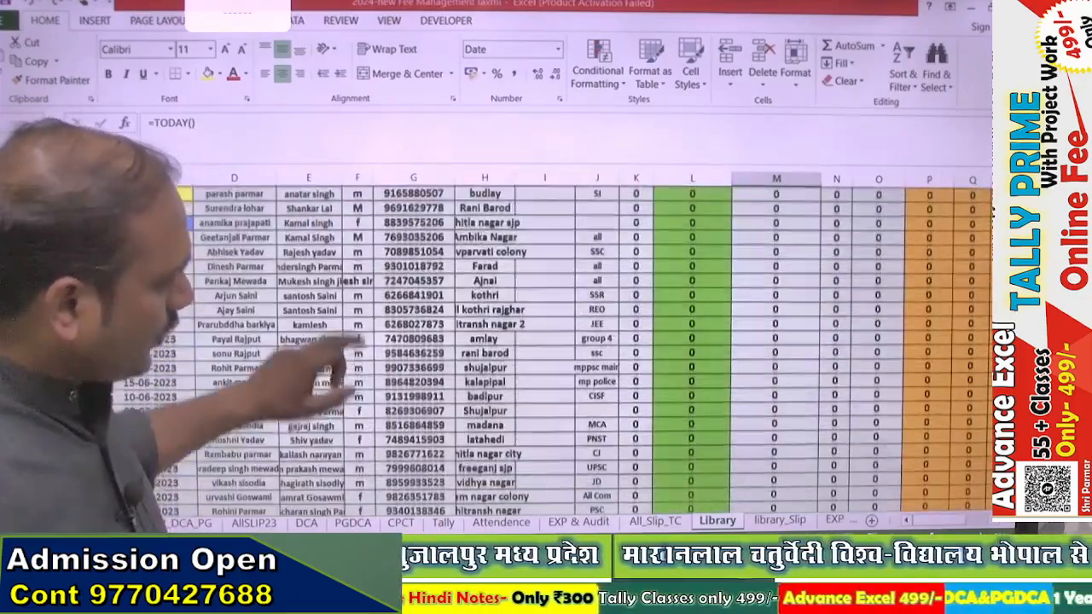
{"action": "scroll", "coordinate": [546, 341], "scroll_direction": "down", "scroll_amount": 10}
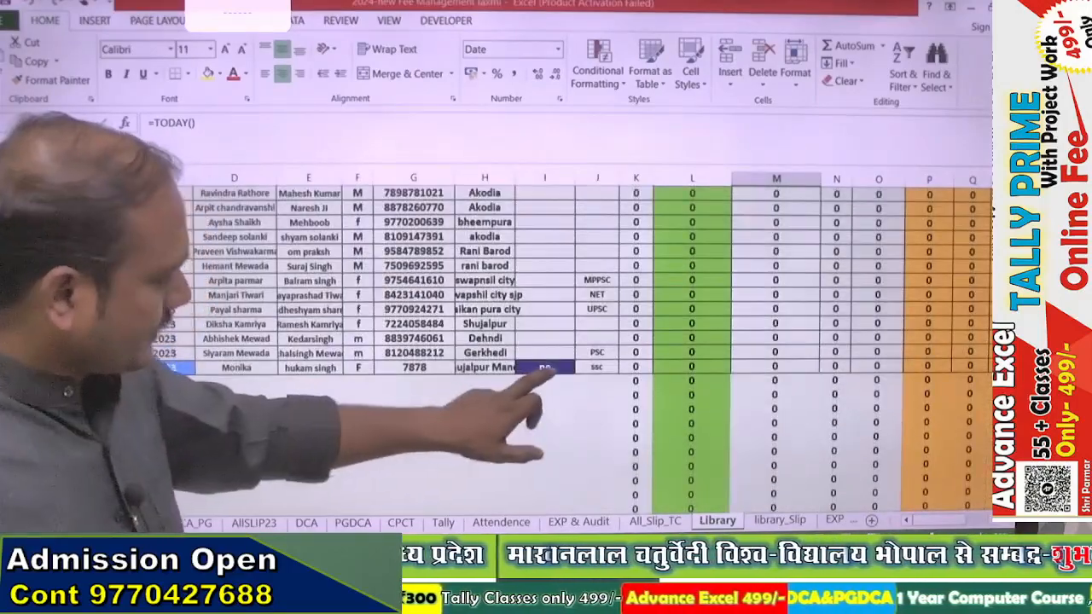
- Change the new student's seat number to 5
{"action": "left_click", "coordinate": [544, 366]}
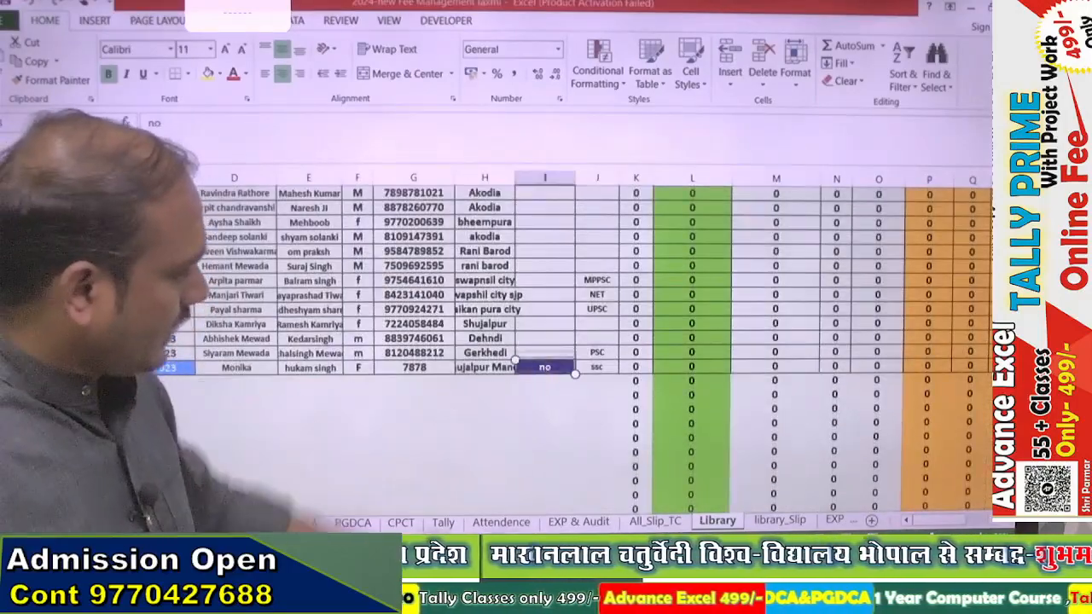
{"action": "type", "text": "5"}
{"action": "key", "text": "Return"}
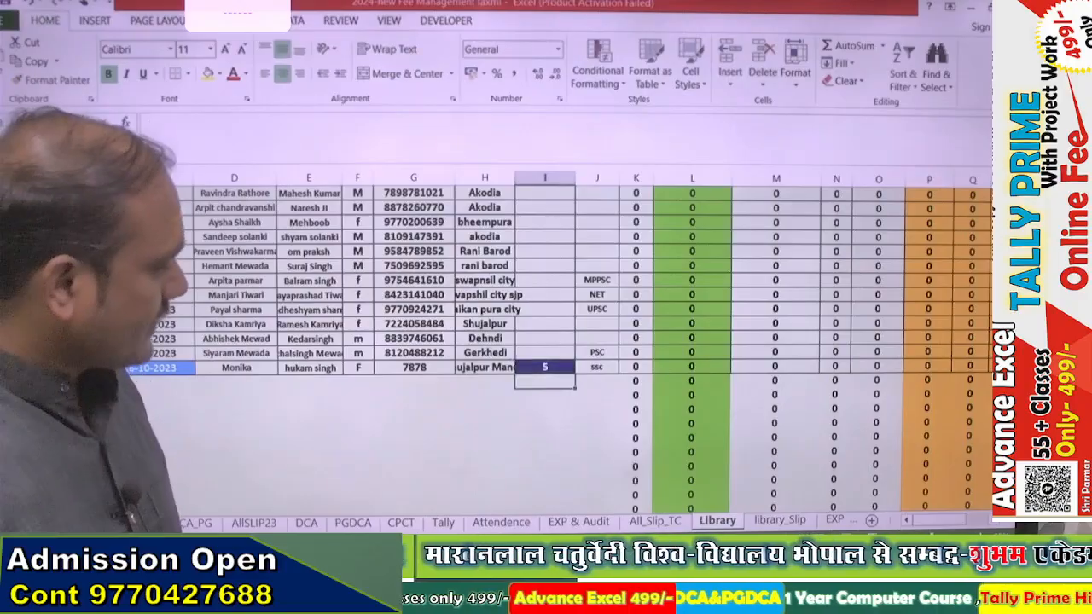
- Scroll up to the top of the student table with its column headers
{"action": "scroll", "coordinate": [546, 341], "scroll_direction": "up", "scroll_amount": 10}
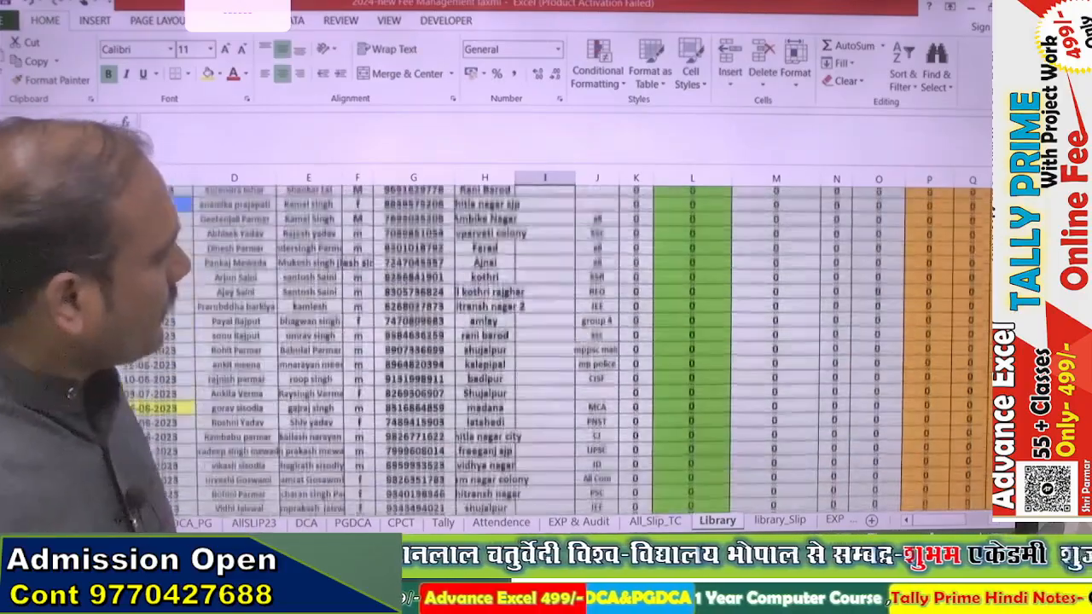
{"action": "scroll", "coordinate": [546, 341], "scroll_direction": "up", "scroll_amount": 10}
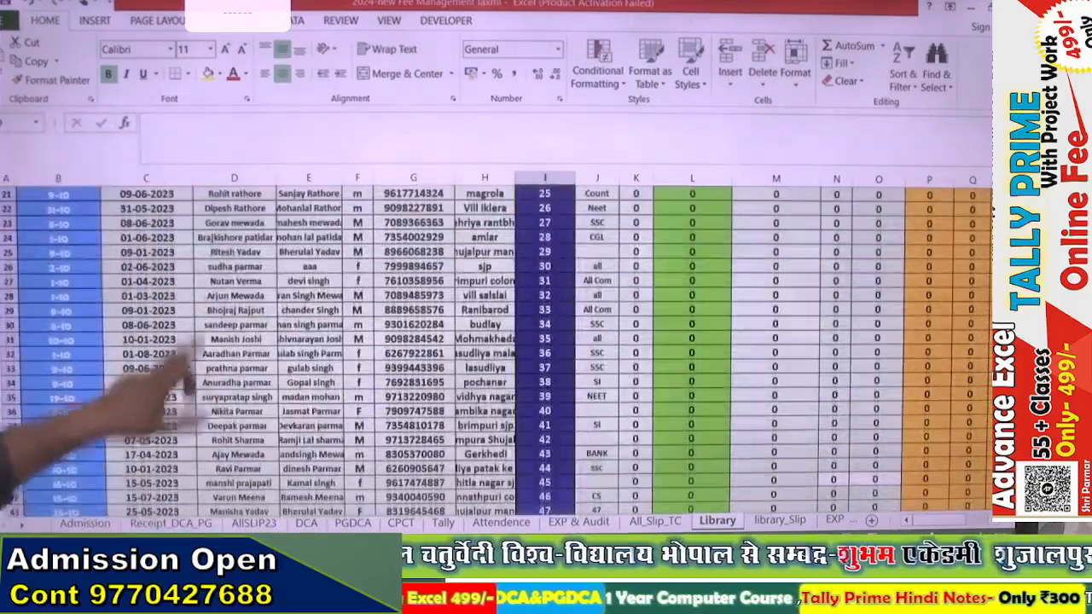
{"action": "scroll", "coordinate": [546, 341], "scroll_direction": "up", "scroll_amount": 5}
{"action": "scroll", "coordinate": [545, 341], "scroll_direction": "down", "scroll_amount": 5}
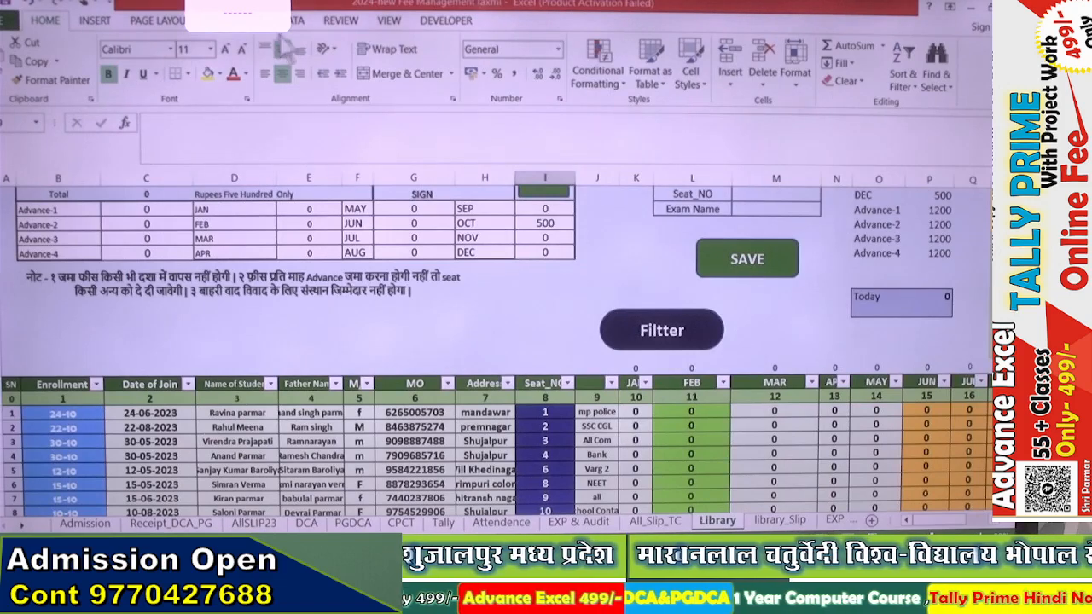
- Select the table's SN header cell via the DATA tab and bring up the DEVELOPER tools
{"action": "left_click", "coordinate": [306, 20]}
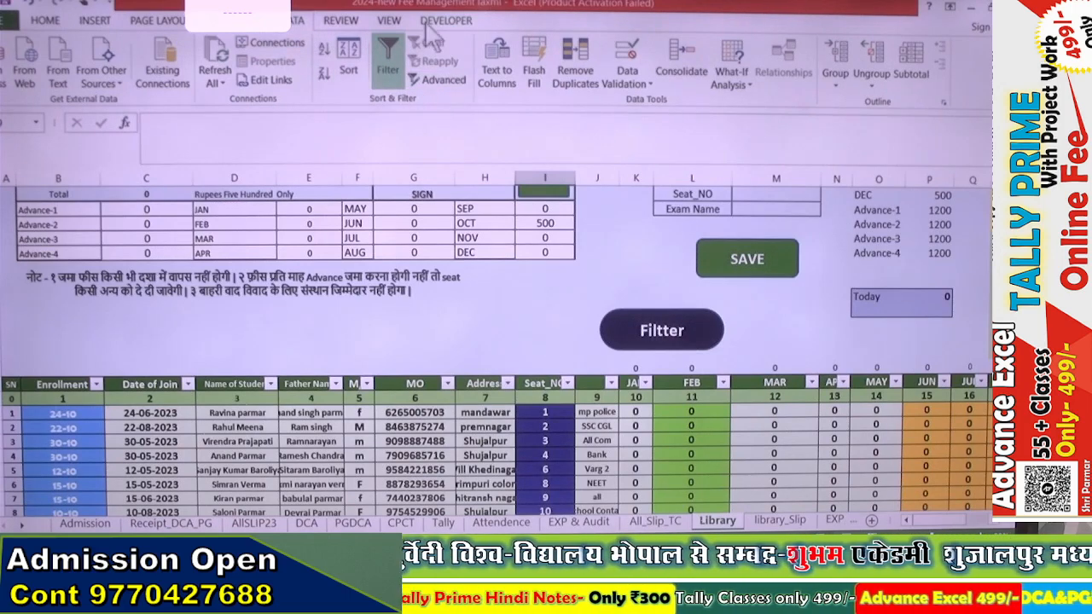
{"action": "left_click", "coordinate": [228, 399]}
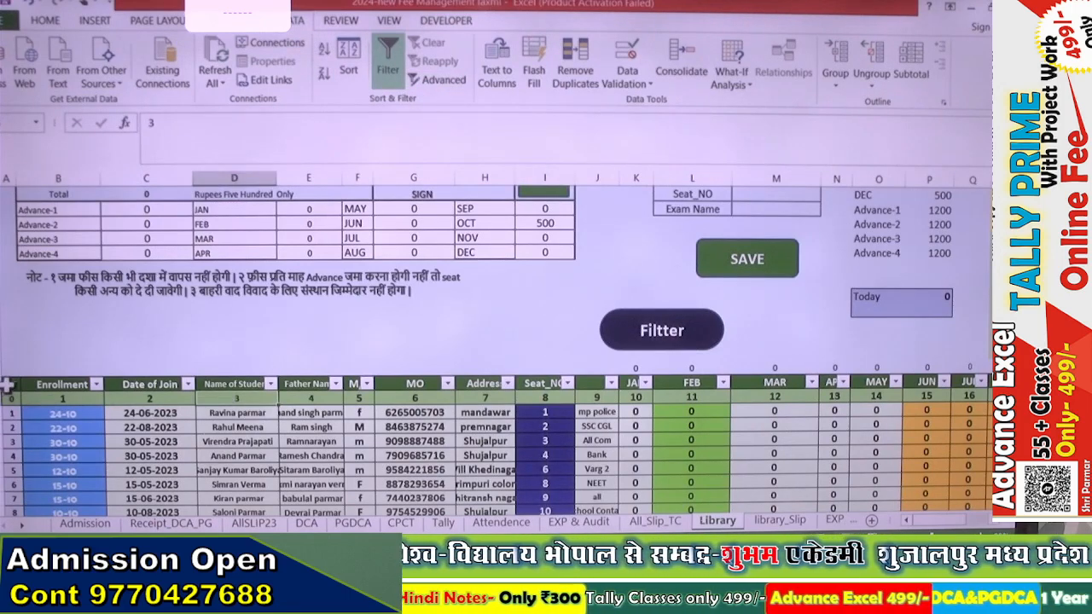
{"action": "left_click", "coordinate": [10, 384]}
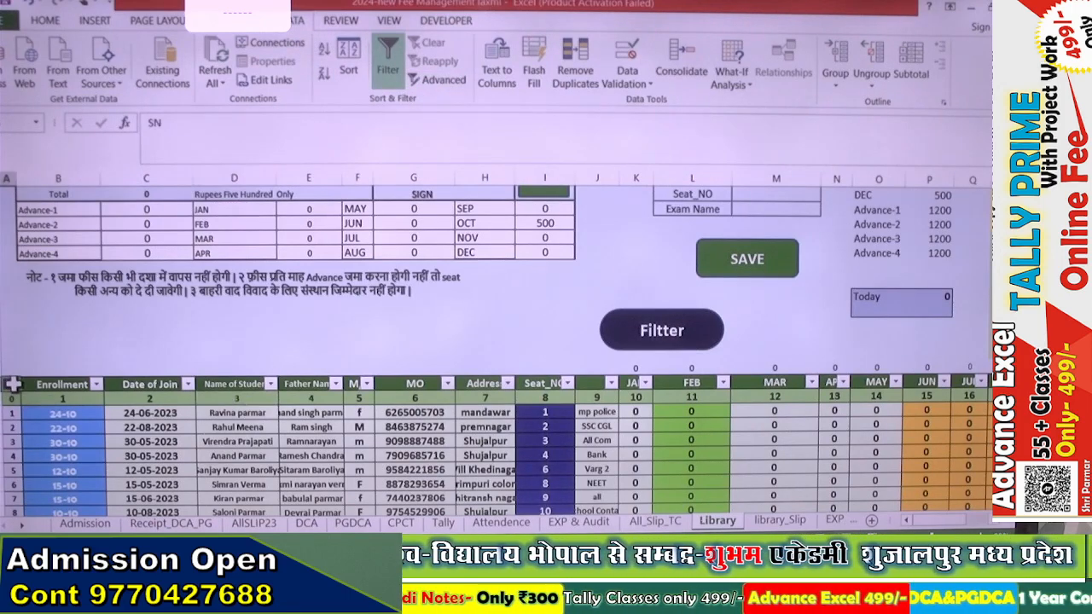
{"action": "left_click", "coordinate": [446, 19]}
- Record a new macro named sorttable, stored in This Workbook
{"action": "left_click", "coordinate": [118, 43]}
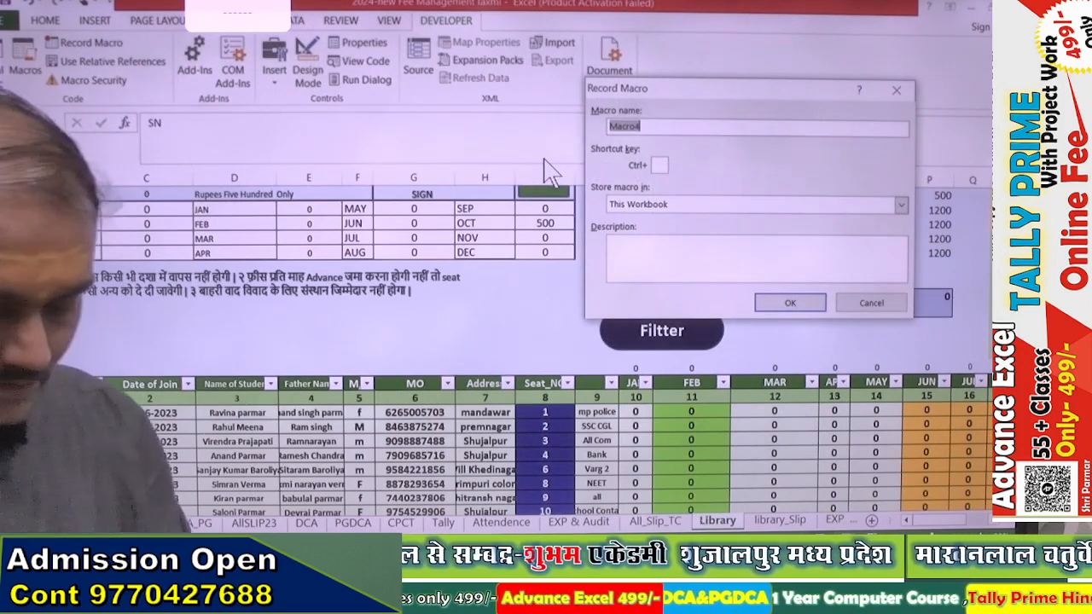
{"action": "type", "text": "sort"}
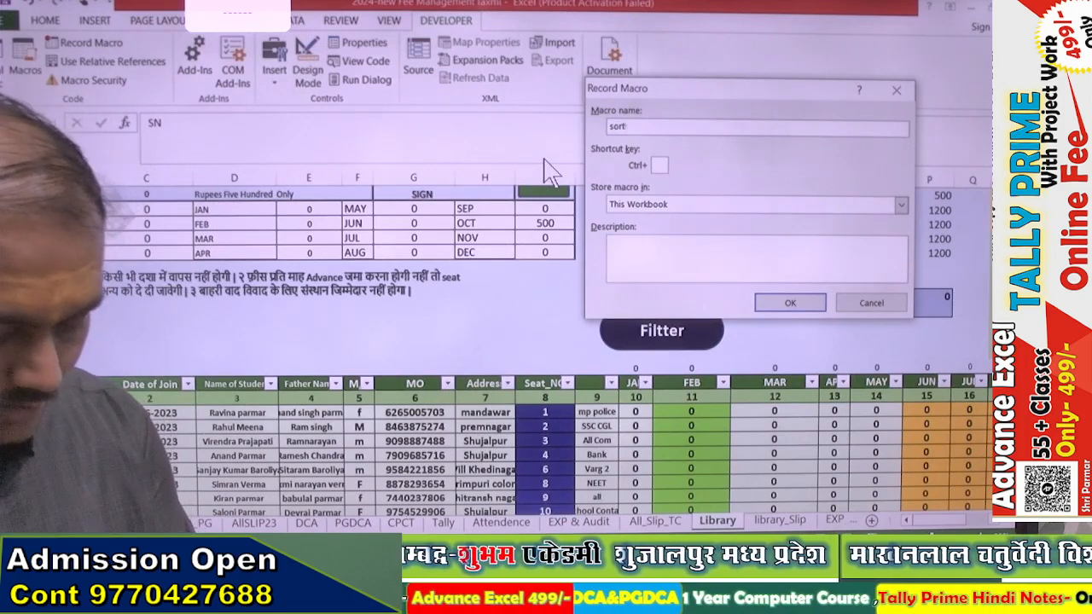
{"action": "type", "text": "table"}
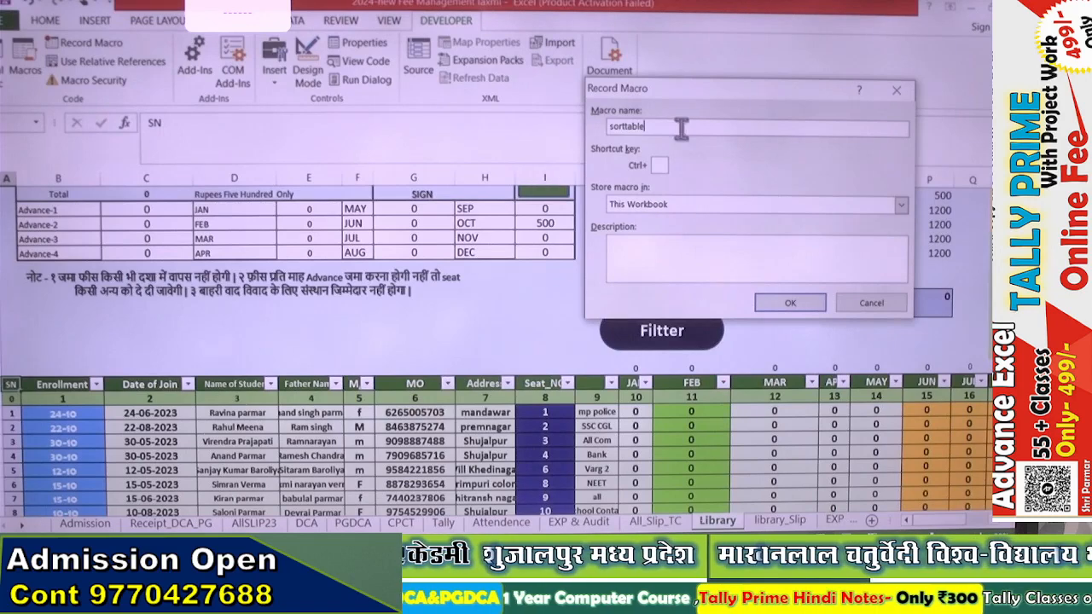
{"action": "left_click", "coordinate": [780, 305]}
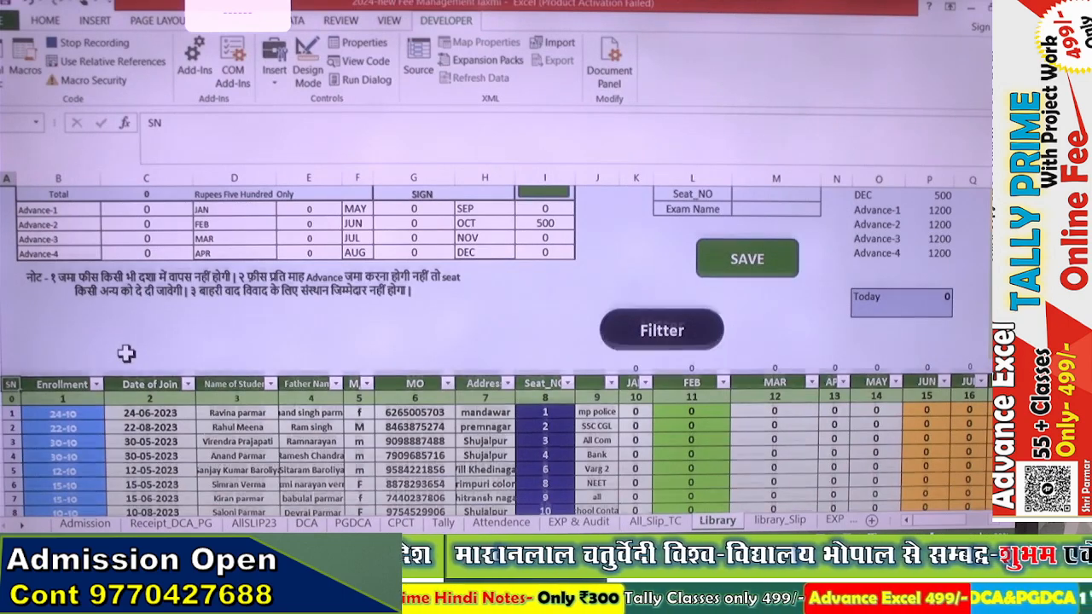
- Select the table from the Enrollment header across nine columns and down all 2860 rows
{"action": "scroll", "coordinate": [126, 353], "scroll_direction": "down", "scroll_amount": 1}
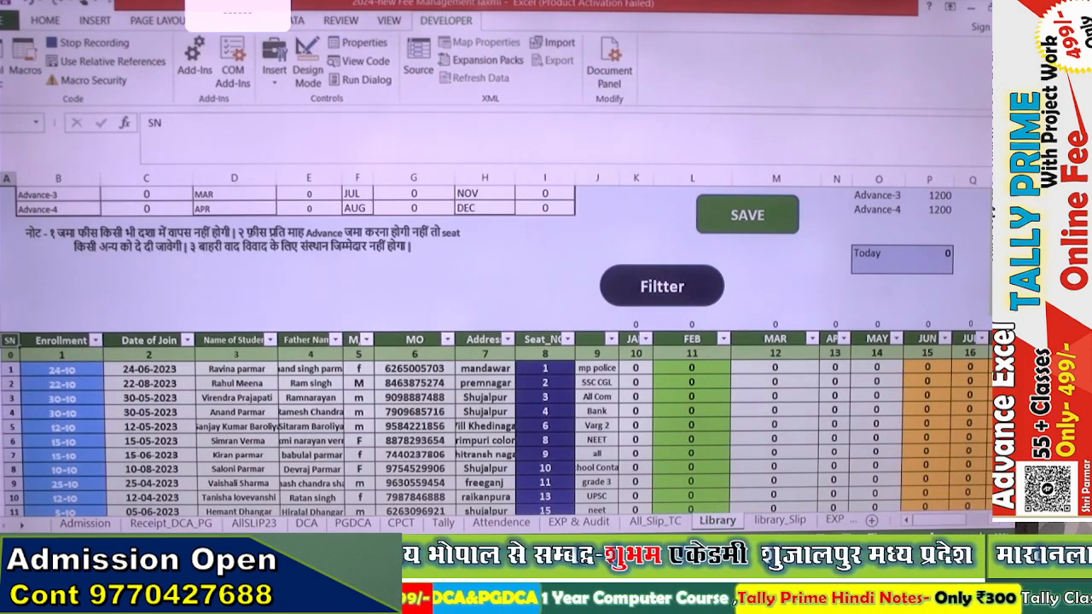
{"action": "left_click", "coordinate": [60, 339]}
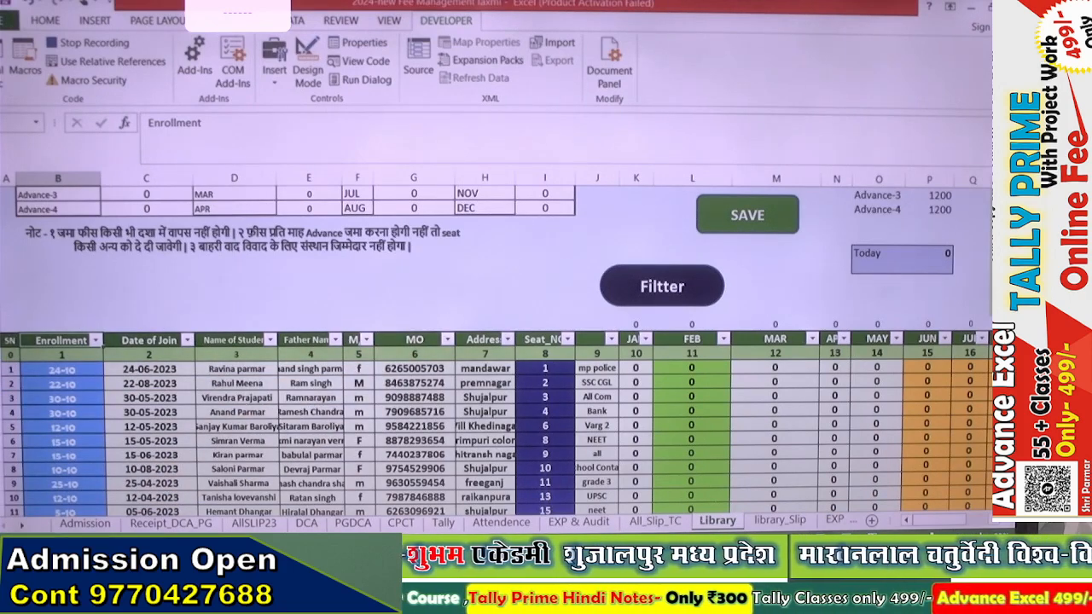
{"action": "key", "text": "shift+Right"}
{"action": "key", "text": "shift+Right"}
{"action": "key", "text": "shift+Right"}
{"action": "key", "text": "shift+Right"}
{"action": "key", "text": "shift+Right"}
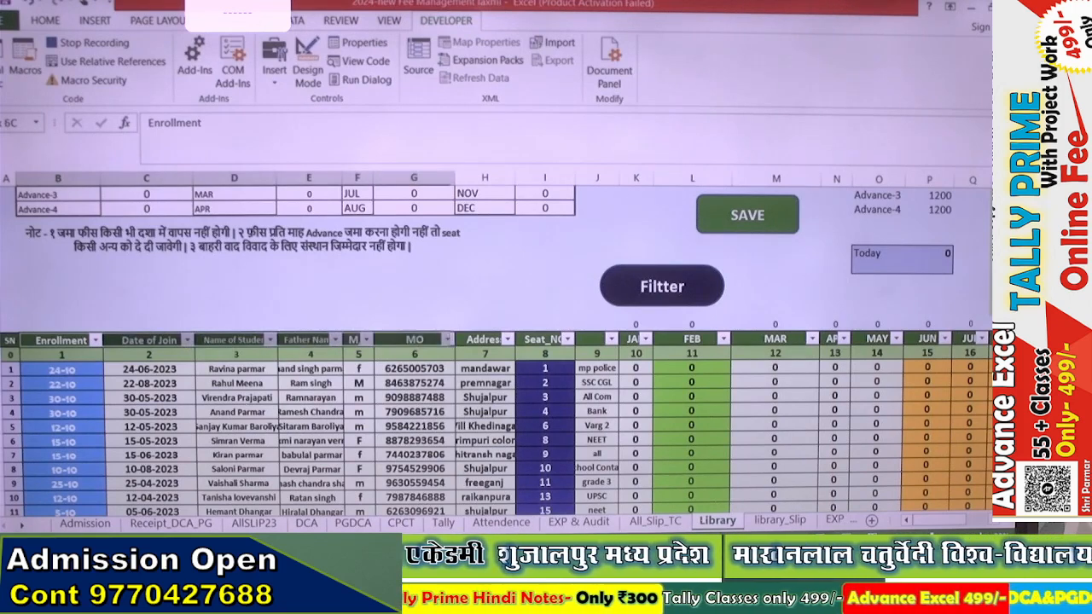
{"action": "key", "text": "shift+Right"}
{"action": "key", "text": "shift+Right"}
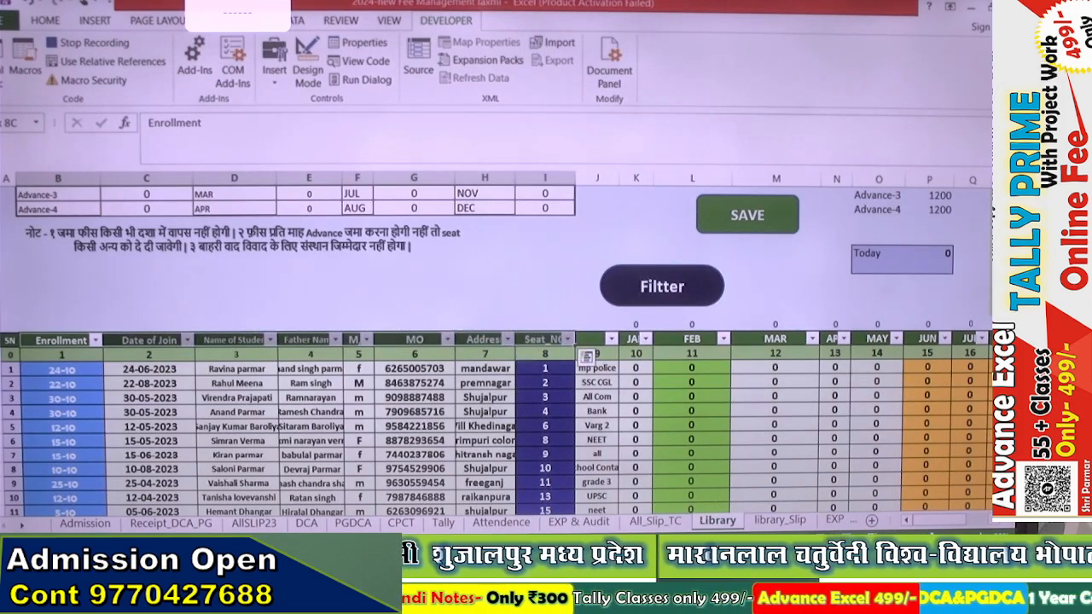
{"action": "key", "text": "shift+Right"}
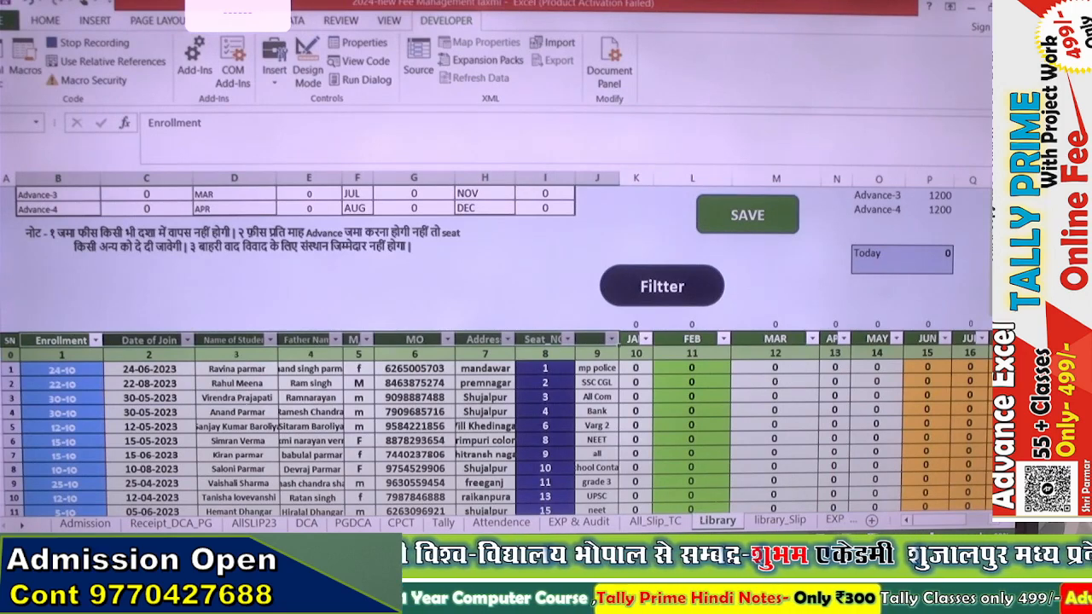
{"action": "key", "text": "ctrl+shift+Down"}
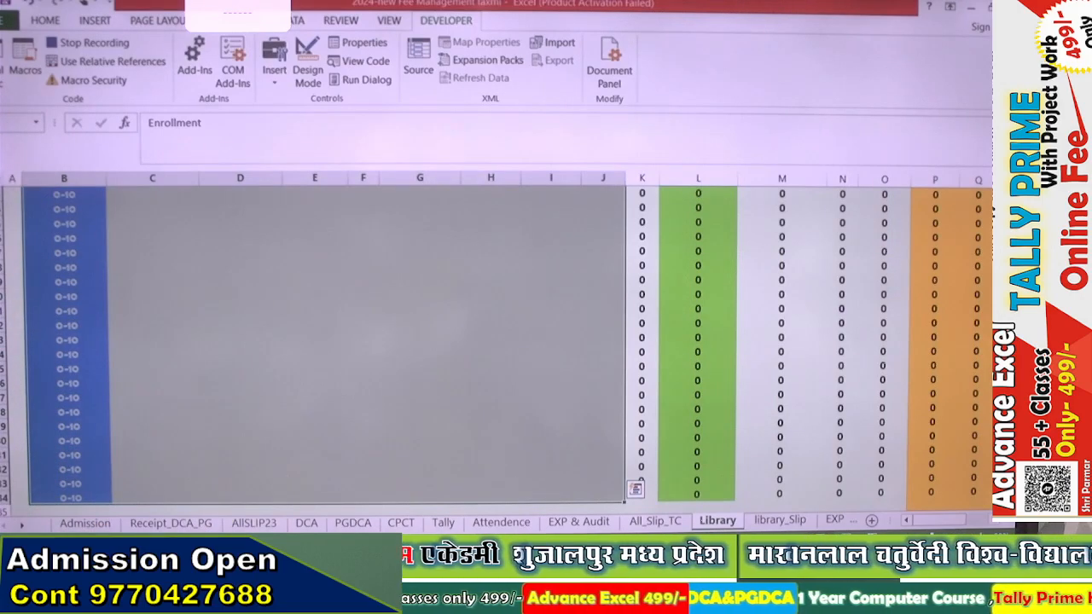
- Review the MO then Seat_NO sort levels, toggle headers off and on, and cancel
{"action": "left_click", "coordinate": [294, 20]}
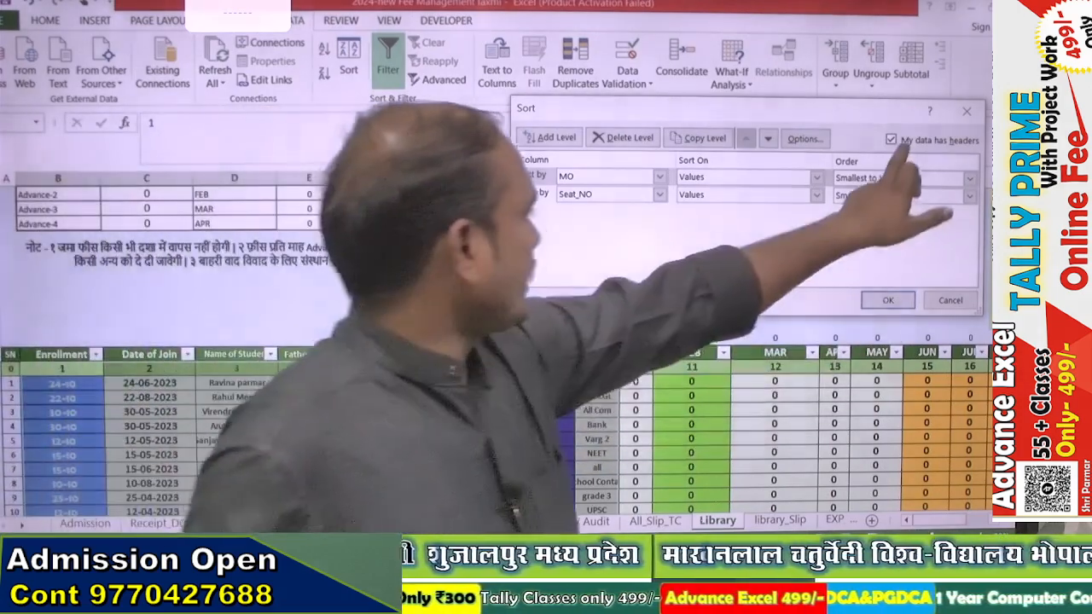
{"action": "left_click", "coordinate": [890, 139]}
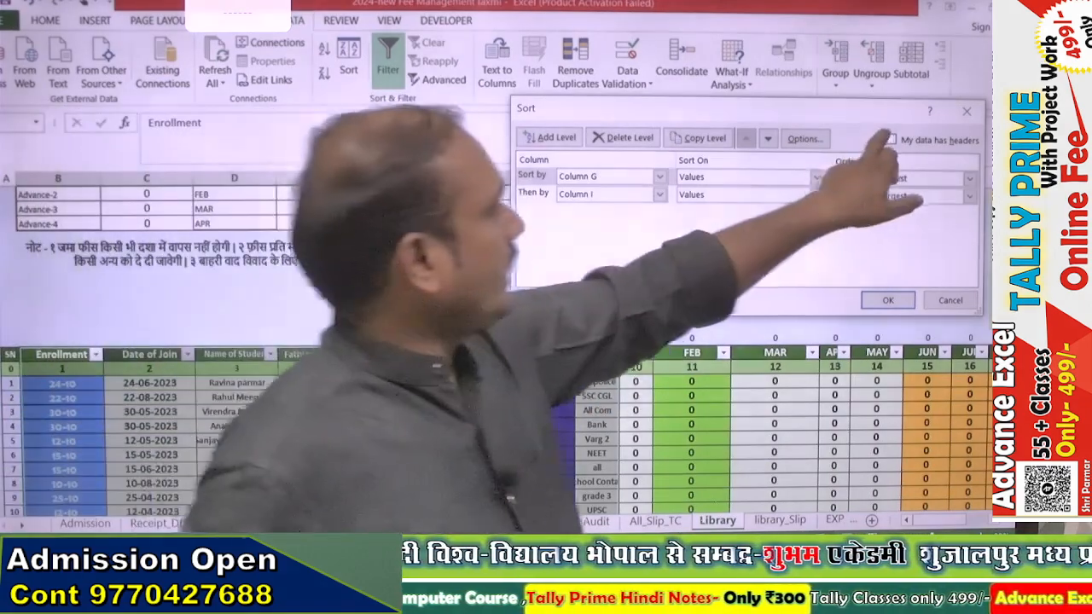
{"action": "left_click", "coordinate": [890, 140]}
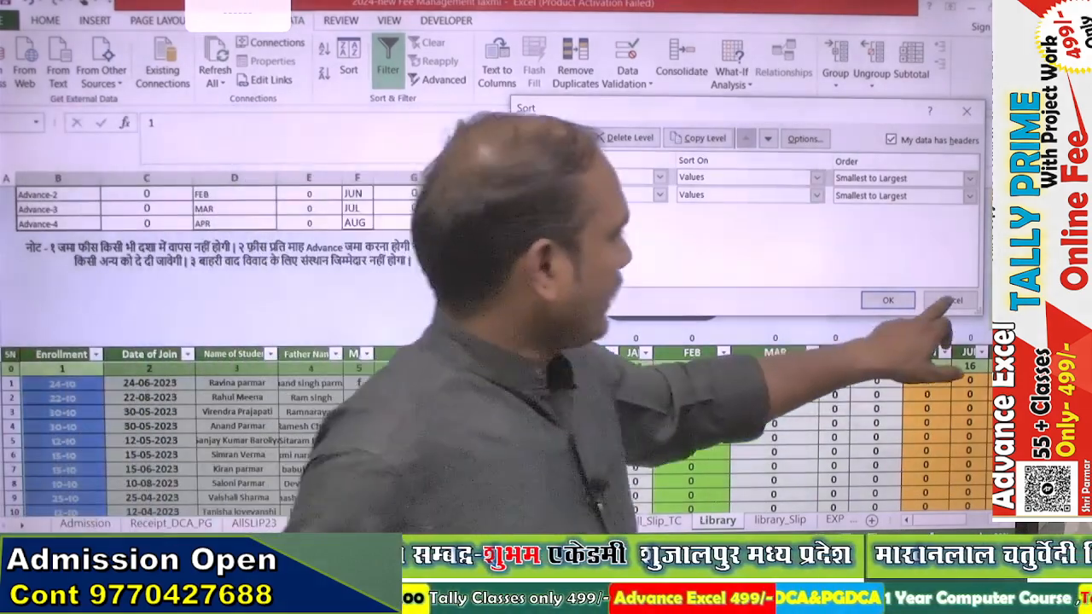
{"action": "left_click", "coordinate": [949, 300]}
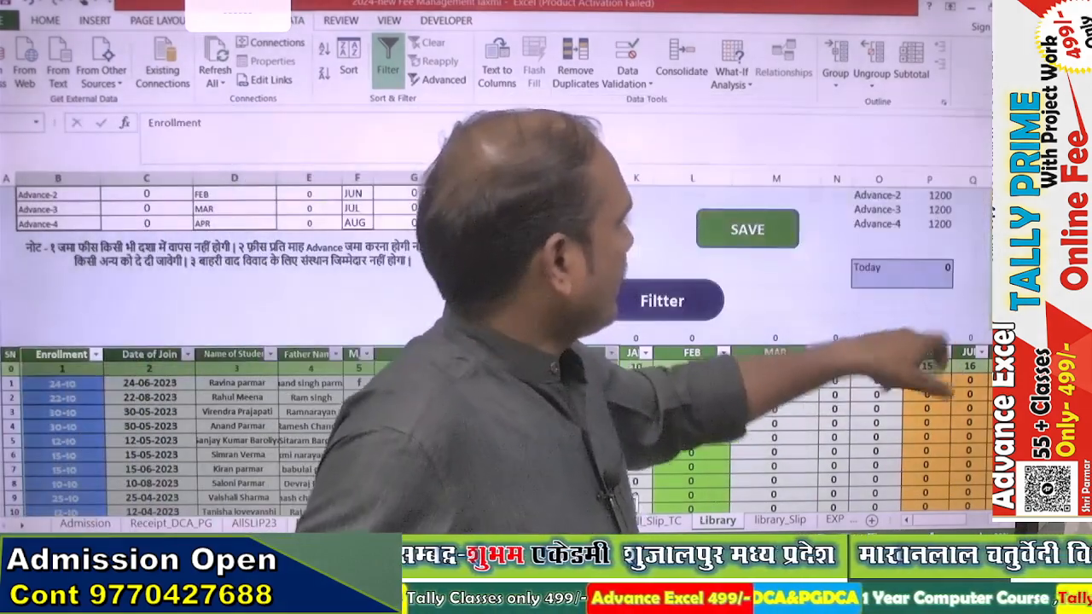
- Stop the macro recording and reduce the selection to a single cell
{"action": "left_click", "coordinate": [446, 20]}
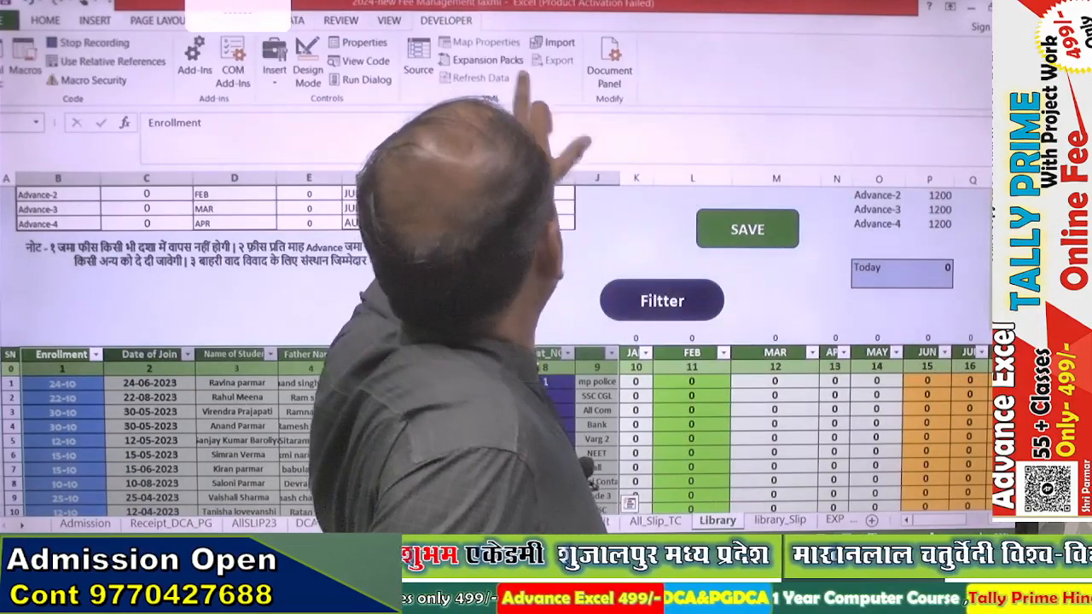
{"action": "left_click", "coordinate": [90, 42]}
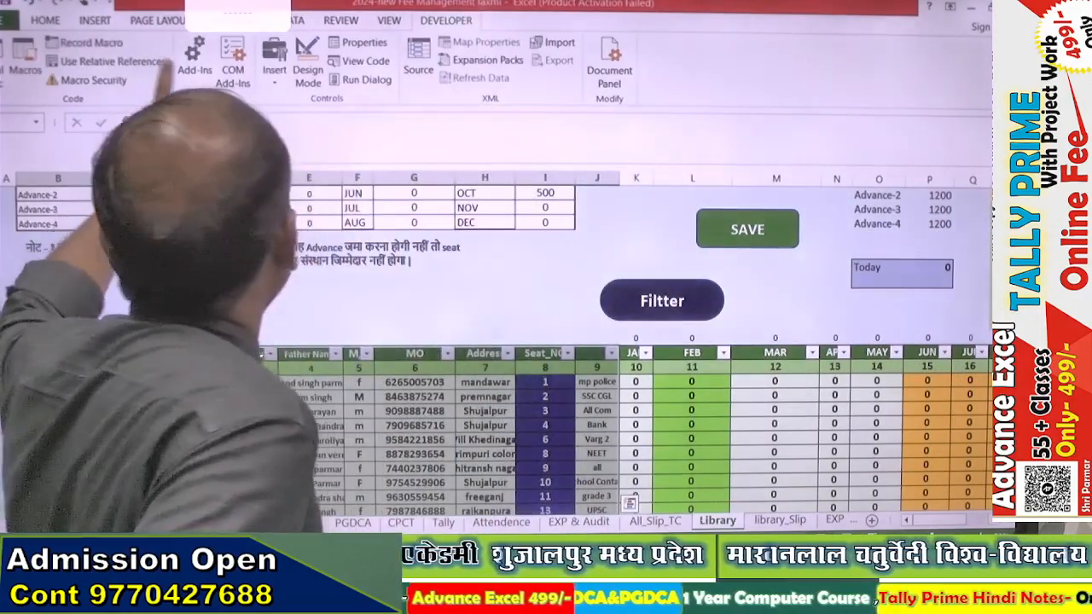
{"action": "left_click", "coordinate": [60, 354]}
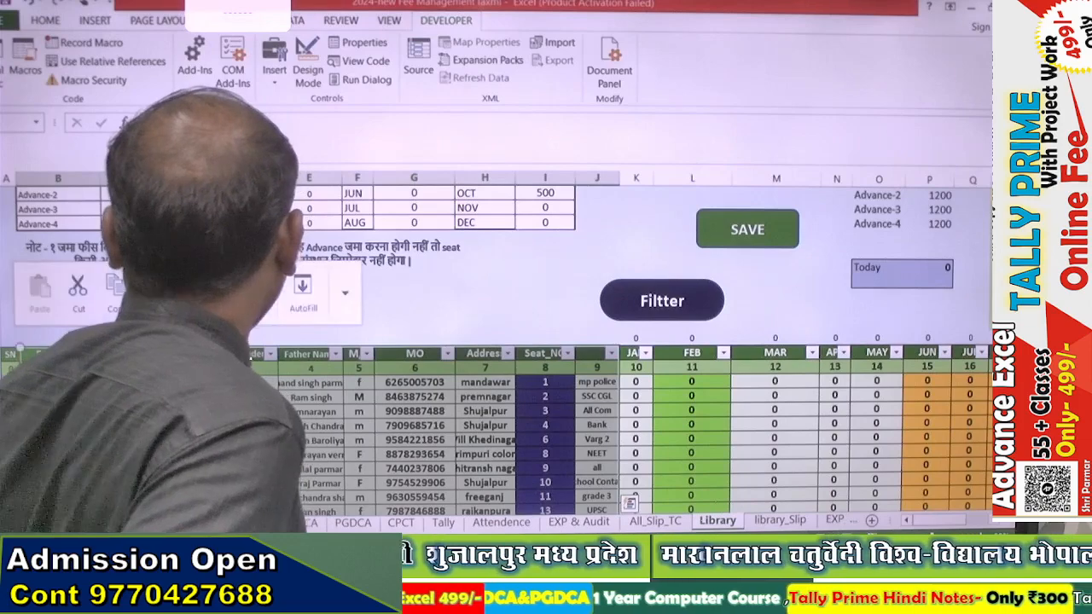
{"action": "left_click", "coordinate": [34, 354]}
{"action": "left_click", "coordinate": [11, 368]}
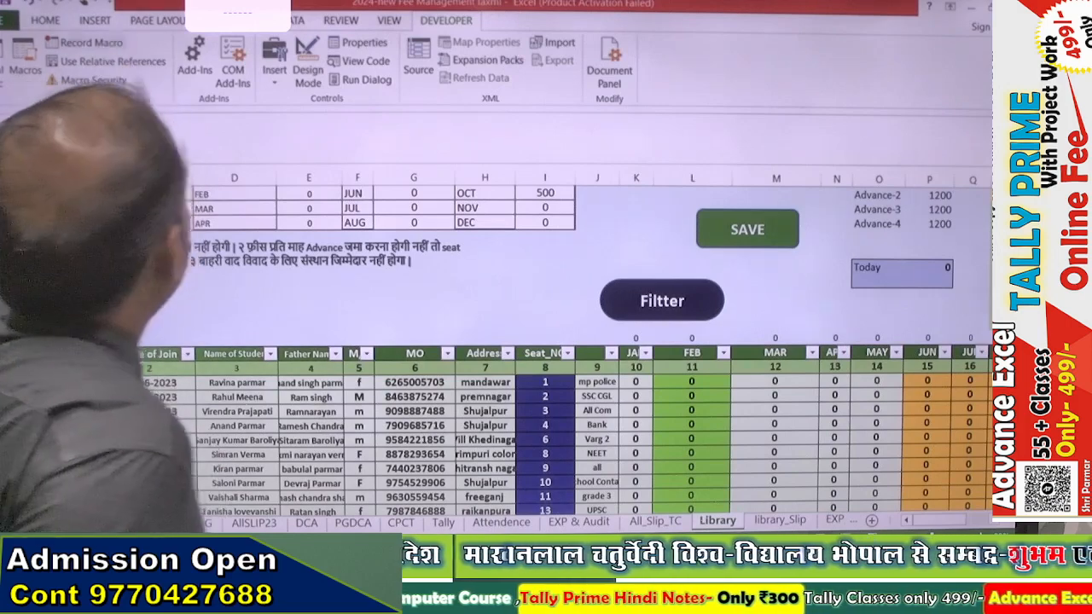
- Start recording sorttable again, replacing the existing macro of that name
{"action": "left_click", "coordinate": [90, 43]}
{"action": "type", "text": "s"}
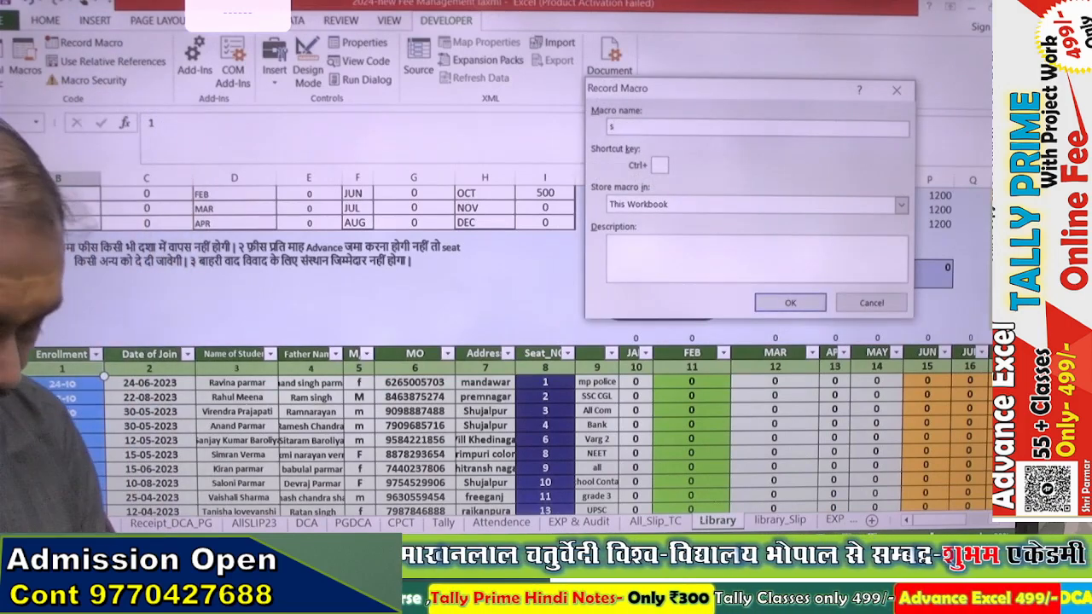
{"action": "type", "text": "ortta"}
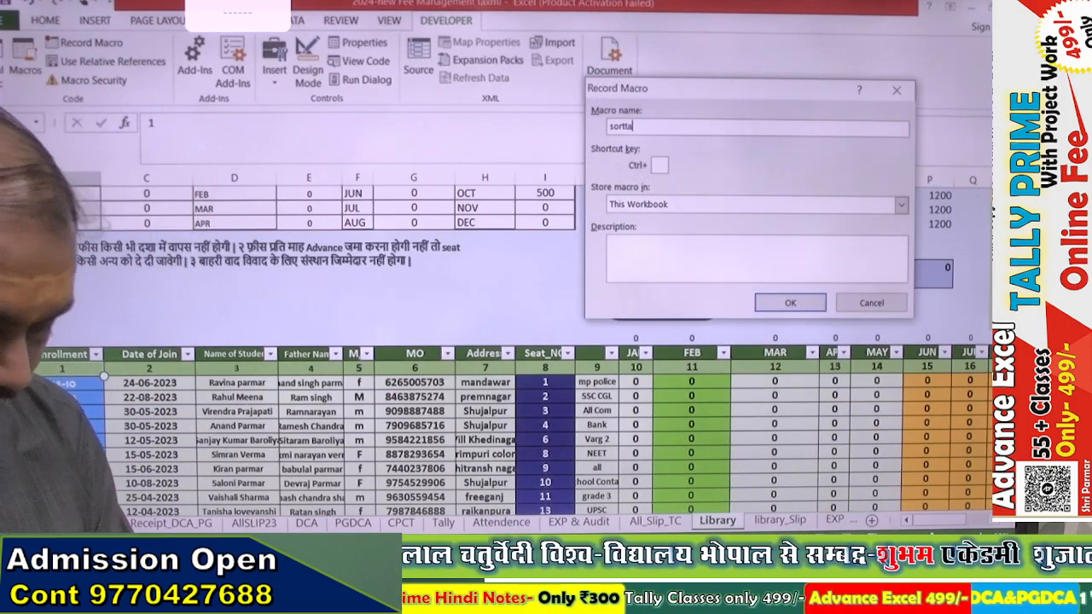
{"action": "type", "text": "ble"}
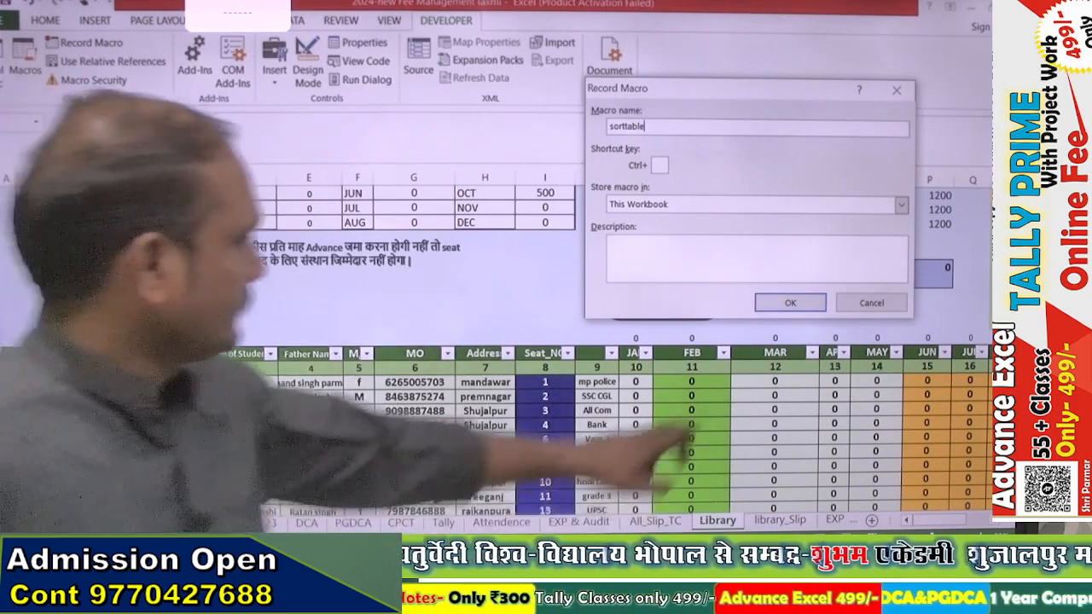
{"action": "key", "text": "Return"}
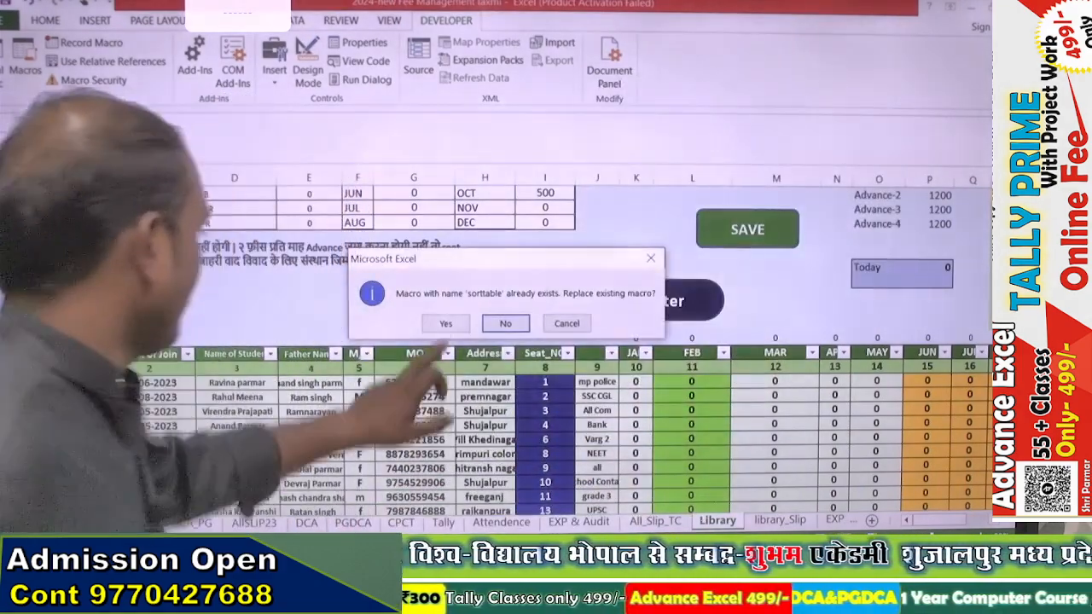
{"action": "left_click", "coordinate": [445, 324]}
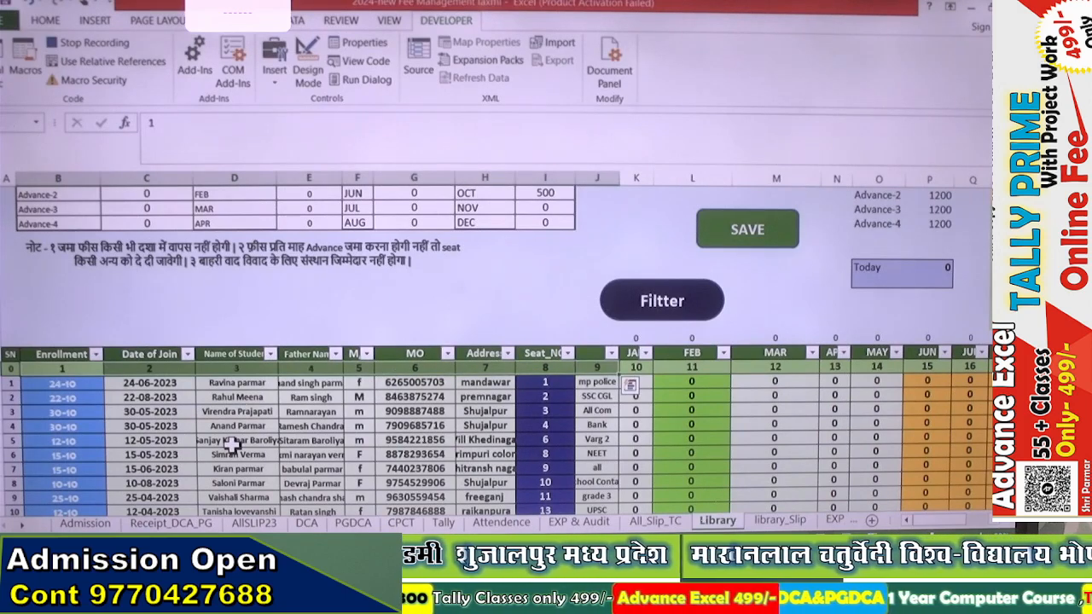
- Extend the selection to the table's last row and open the Sort dialog for it
{"action": "key", "text": "ctrl+shift+Down"}
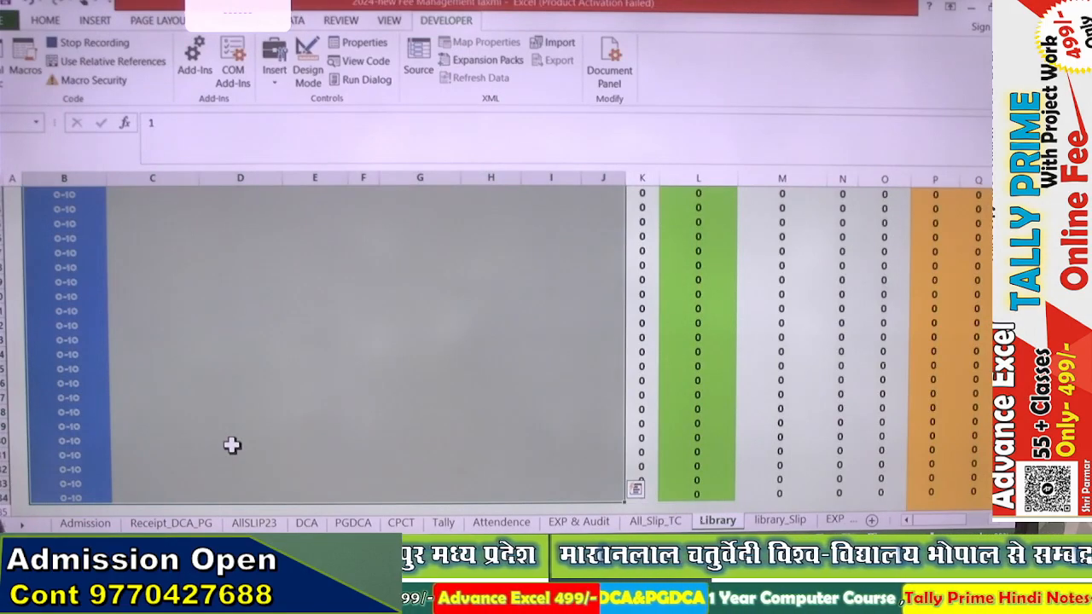
{"action": "left_click", "coordinate": [296, 20]}
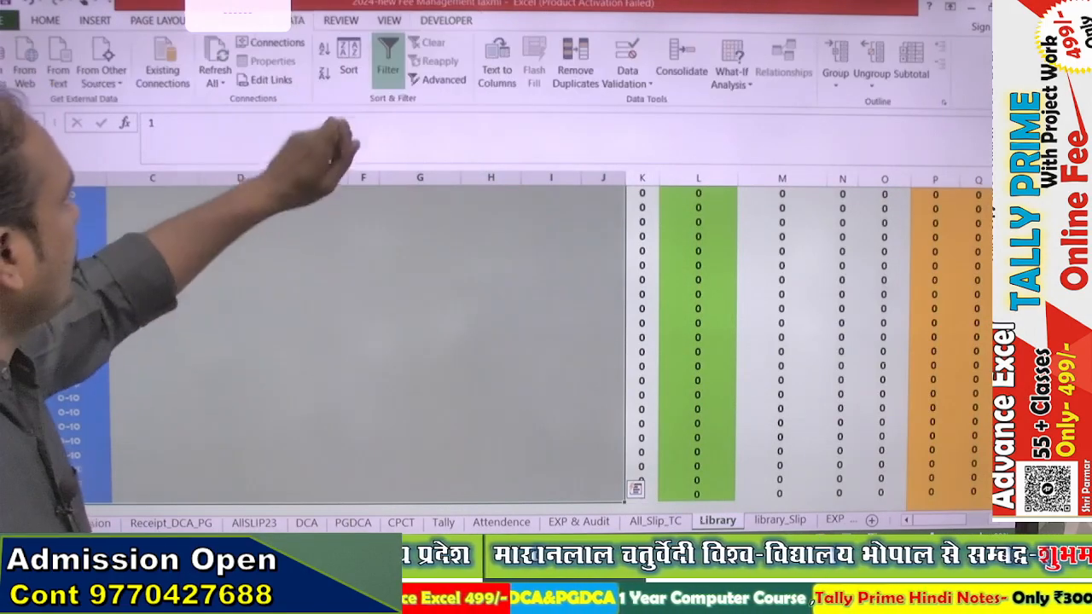
{"action": "left_click", "coordinate": [348, 70]}
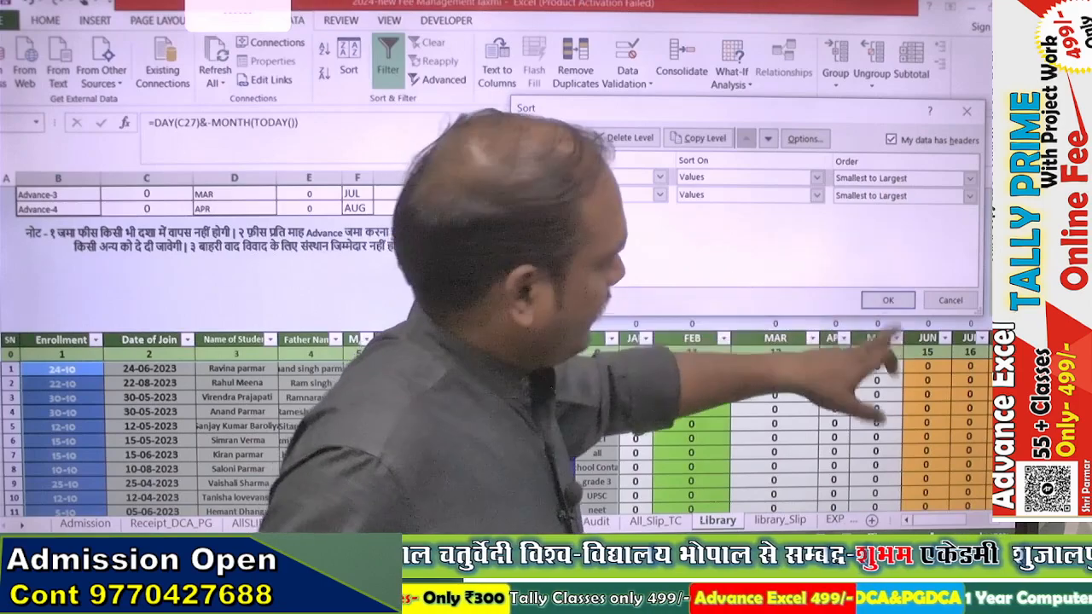
- Apply the prepared sort so the student table is ordered by mobile number, smallest to largest
{"action": "left_click", "coordinate": [887, 299]}
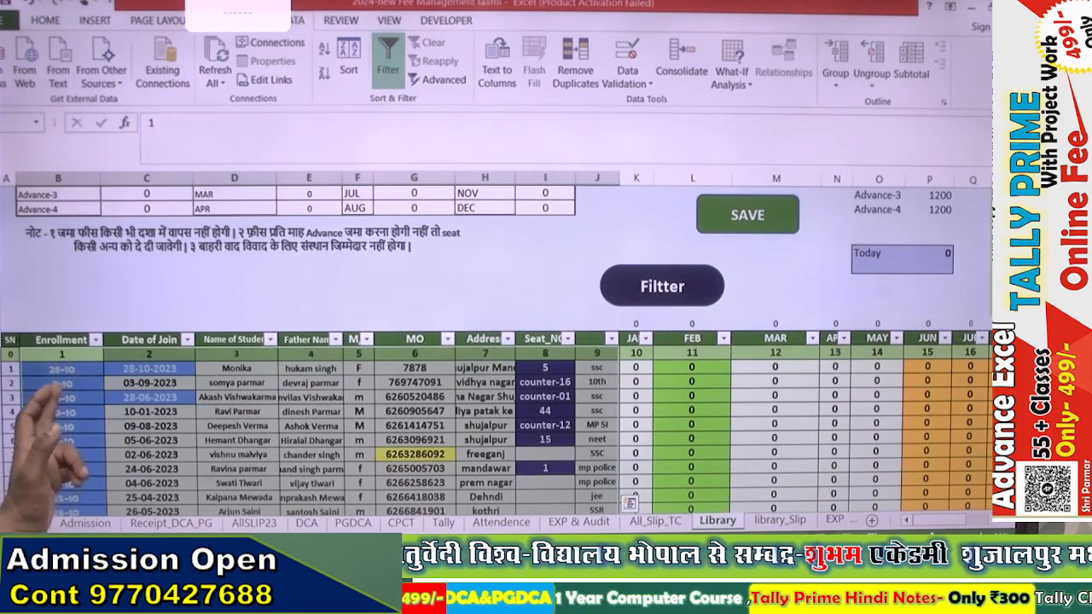
- Stop recording the sorttable macro, then use the Filtter button to restore Seat_NO order
{"action": "left_click", "coordinate": [11, 353]}
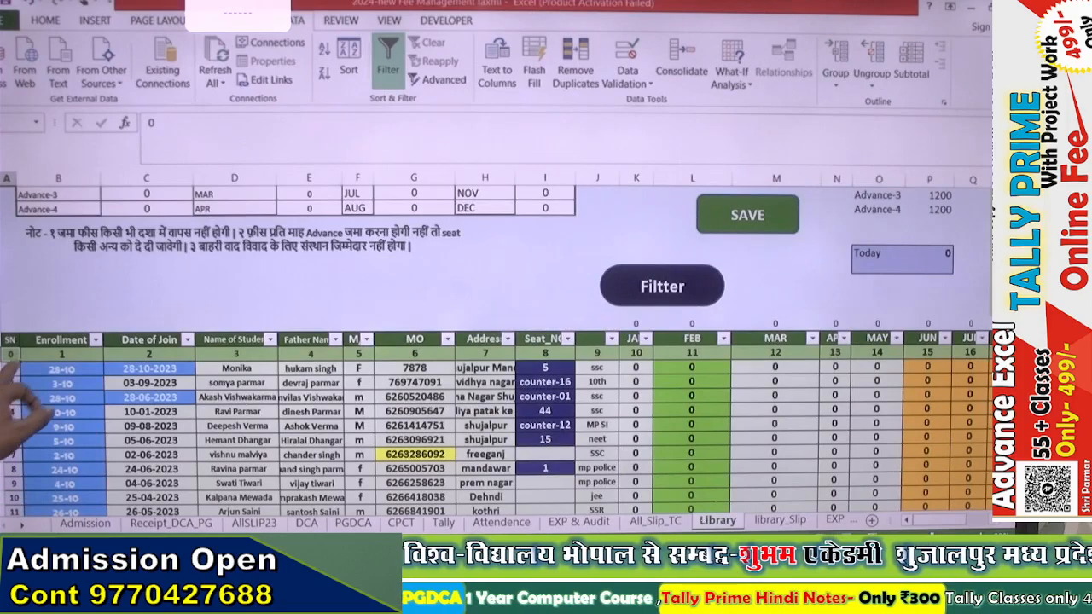
{"action": "left_click", "coordinate": [445, 20]}
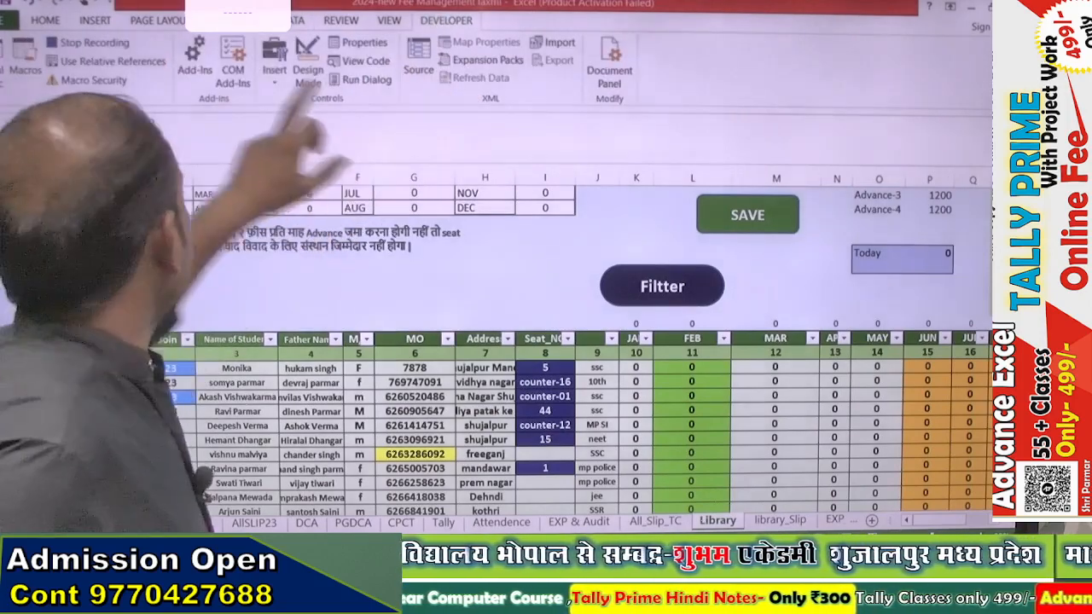
{"action": "left_click", "coordinate": [93, 42]}
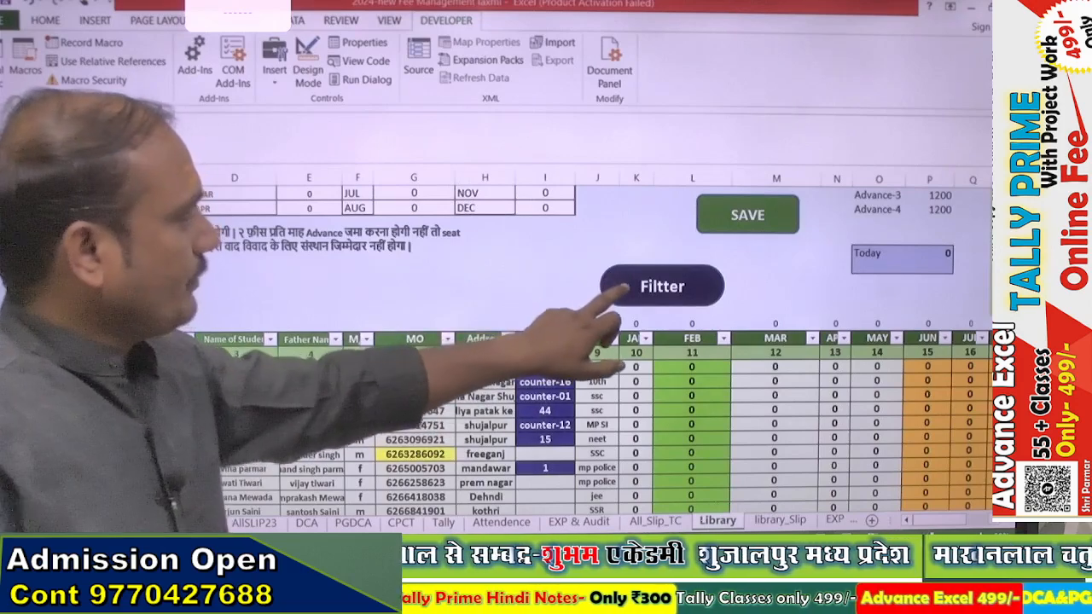
{"action": "left_click", "coordinate": [650, 294]}
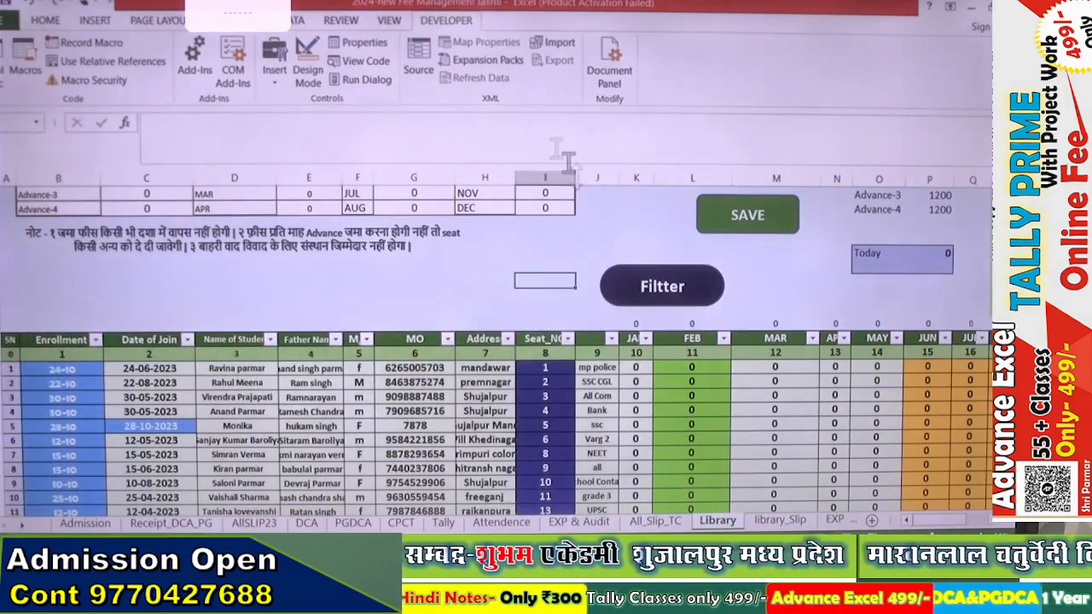
- Change the Filtter button's label text to SORT
{"action": "right_click", "coordinate": [664, 305]}
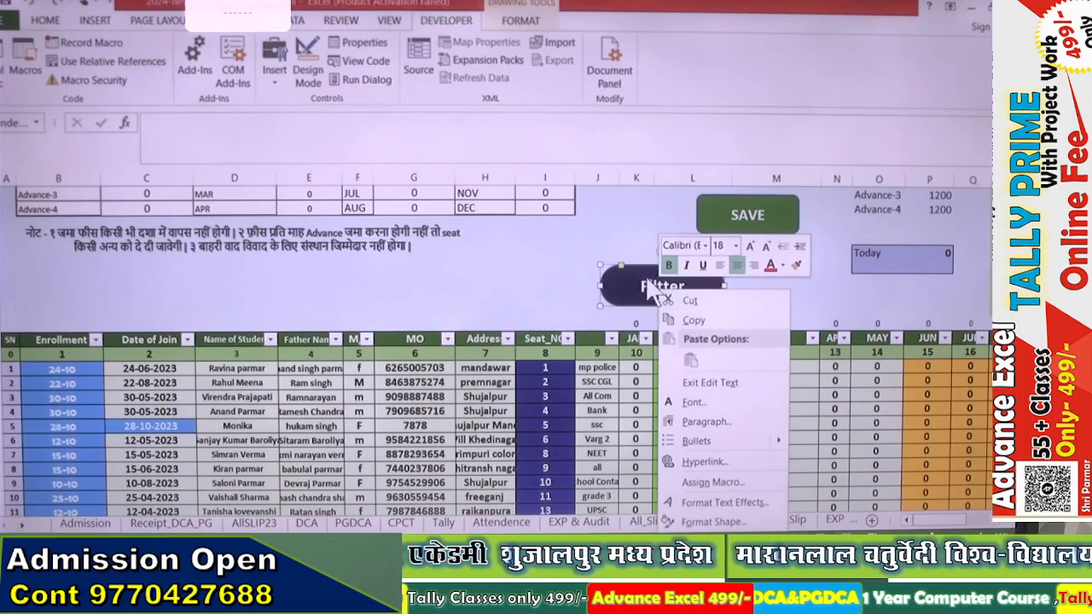
{"action": "left_click", "coordinate": [655, 290]}
{"action": "left_click_drag", "start_coordinate": [642, 287], "coordinate": [690, 287]}
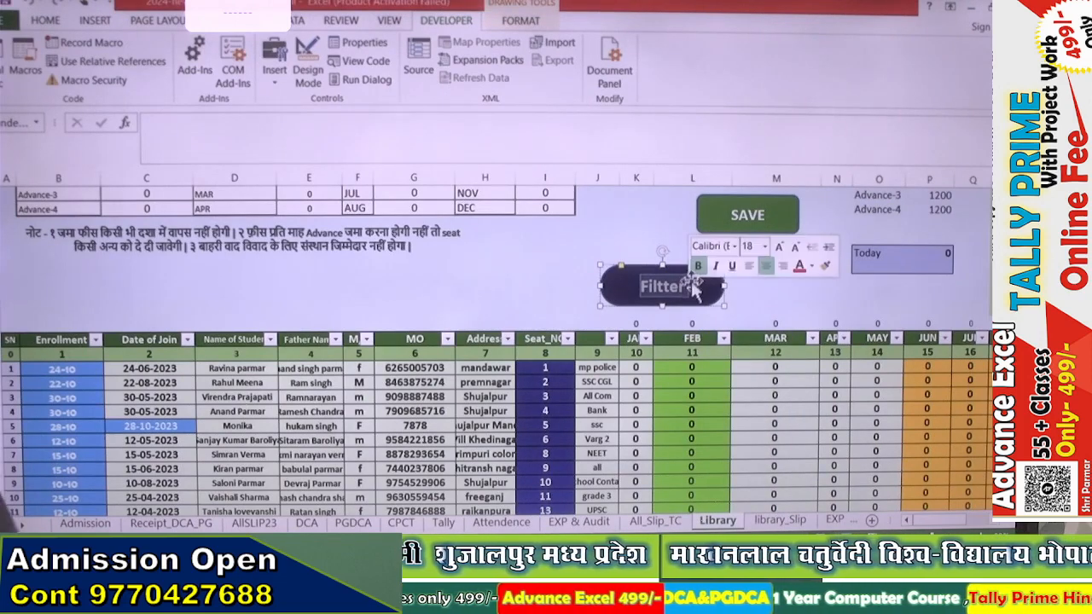
{"action": "type", "text": "SORT"}
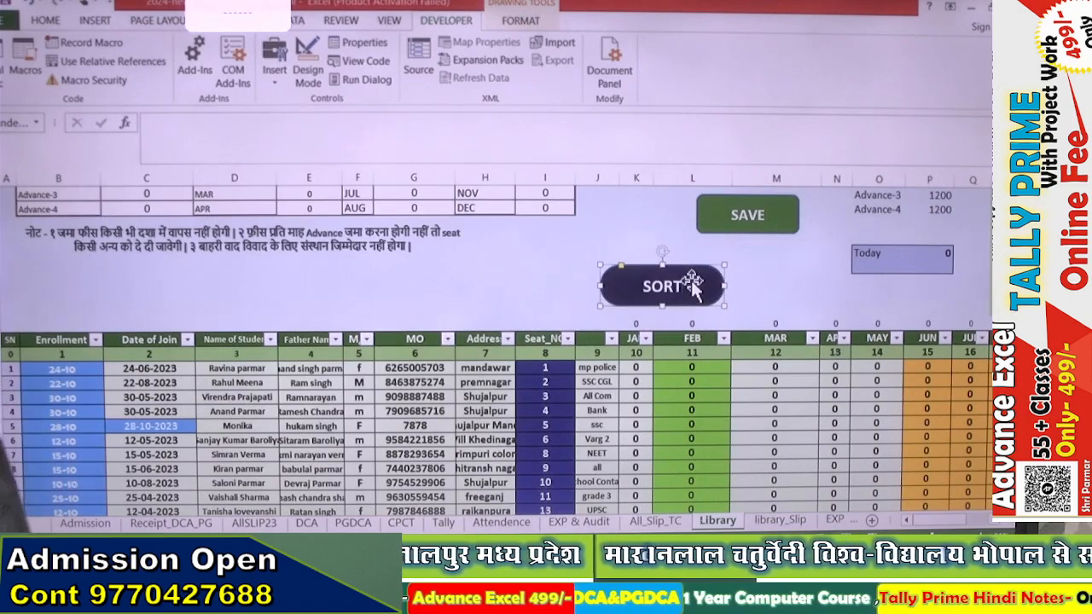
- Move the SORT button left above the table and open its Assign Macro dialog
{"action": "left_click_drag", "start_coordinate": [682, 273], "coordinate": [587, 266]}
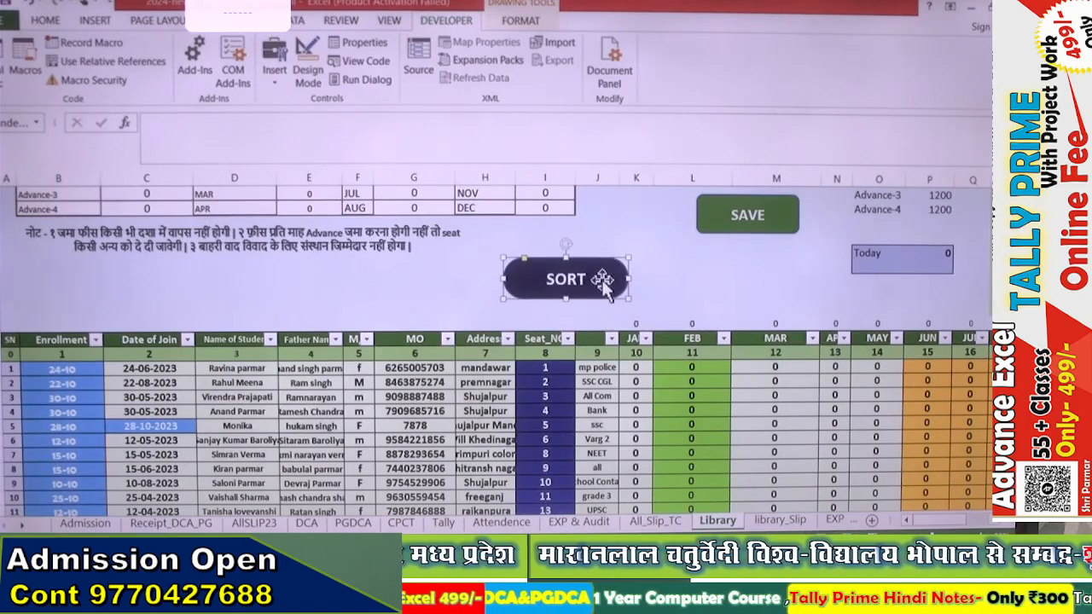
{"action": "right_click", "coordinate": [603, 268]}
{"action": "left_click", "coordinate": [669, 479]}
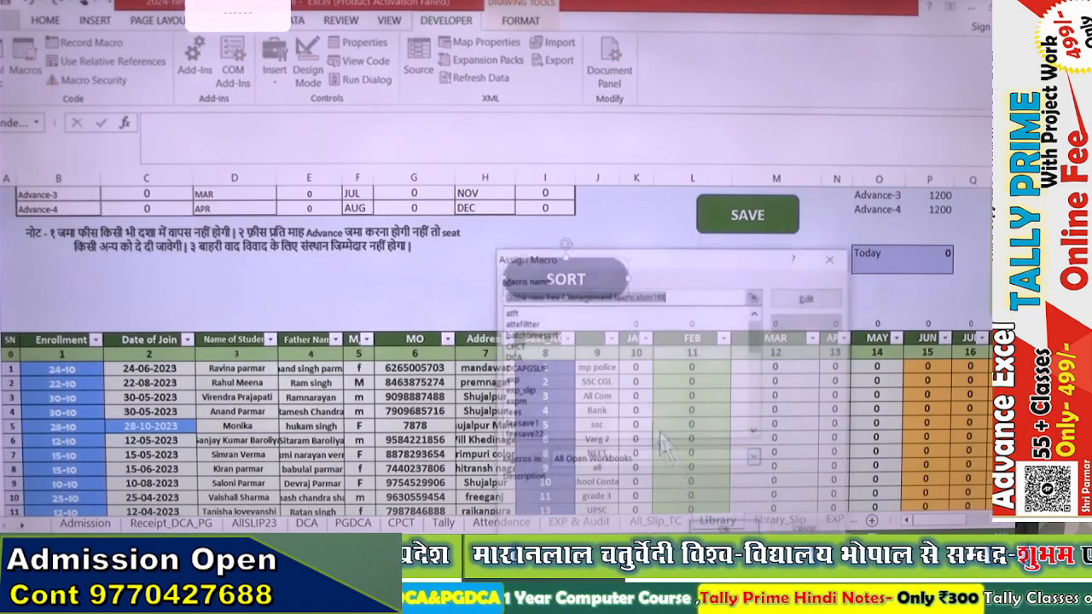
- Assign the sortatte macro to the SORT button and deselect the shape
{"action": "type", "text": "sort"}
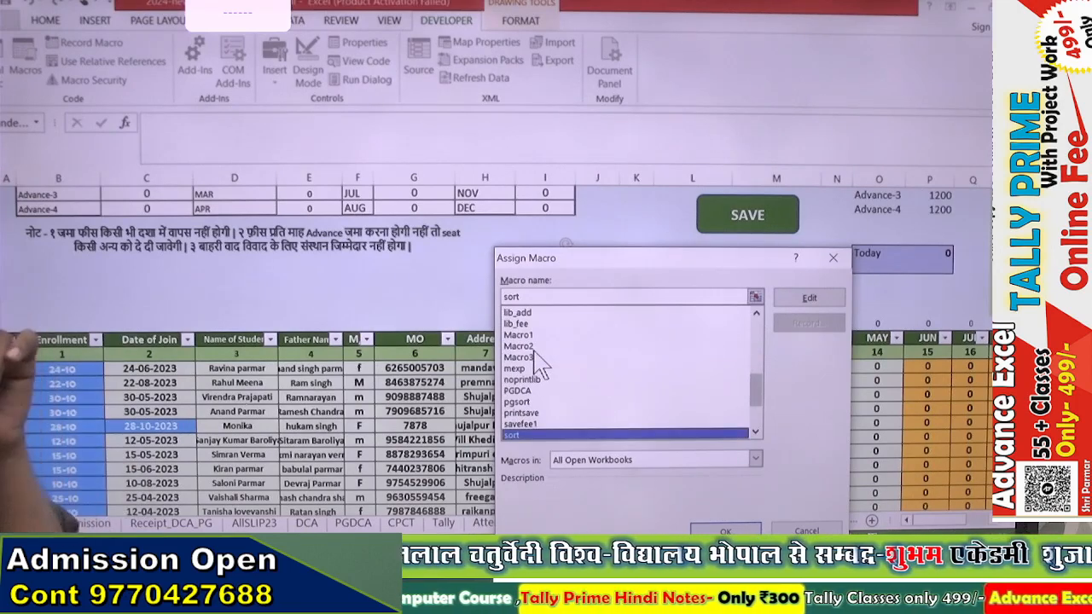
{"action": "left_click", "coordinate": [755, 432]}
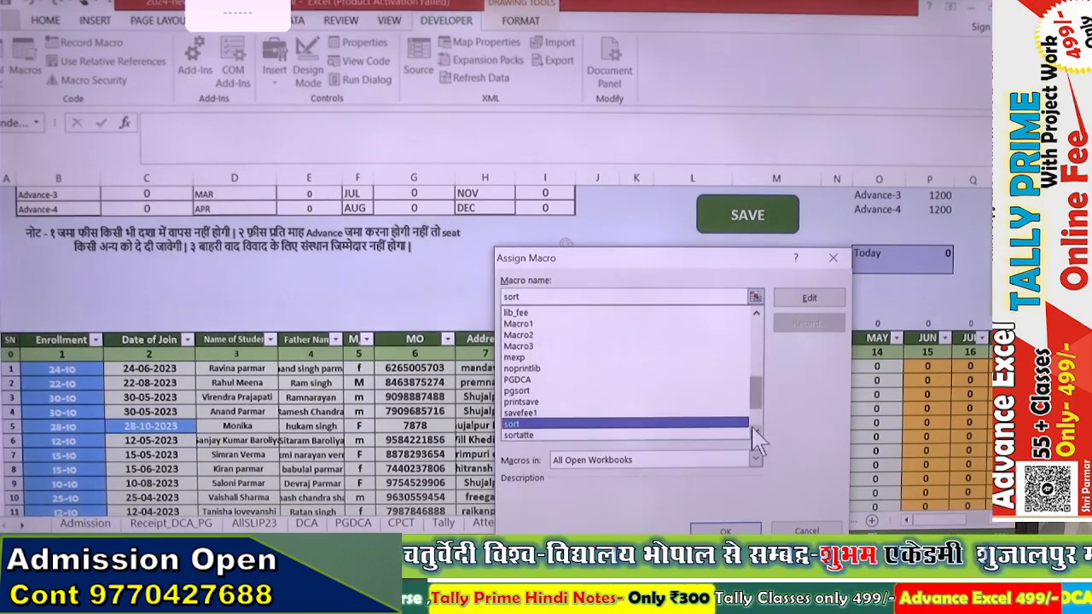
{"action": "left_click", "coordinate": [522, 435]}
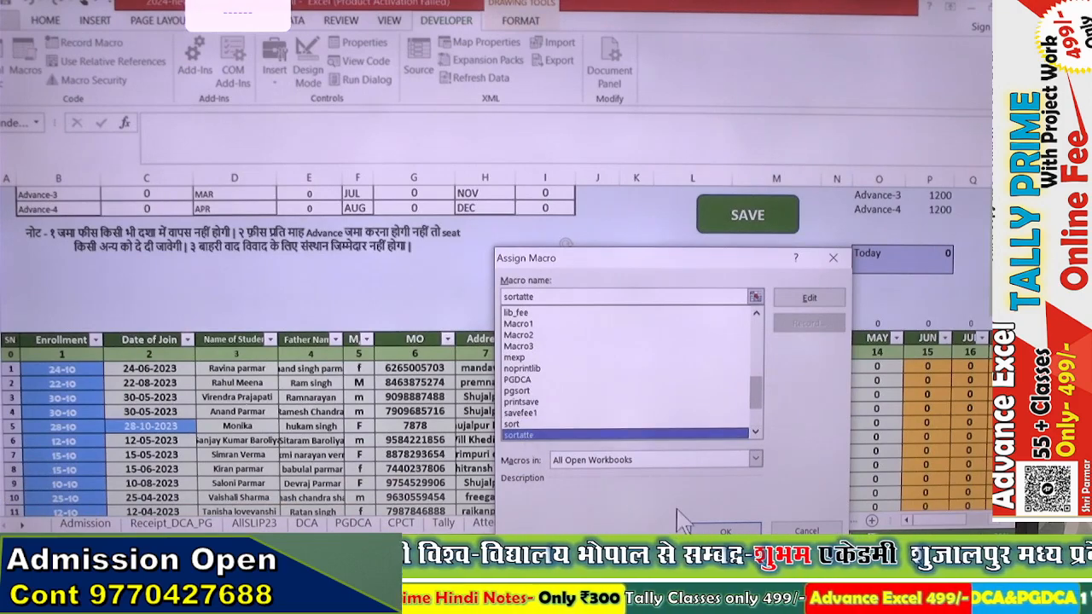
{"action": "left_click", "coordinate": [721, 530]}
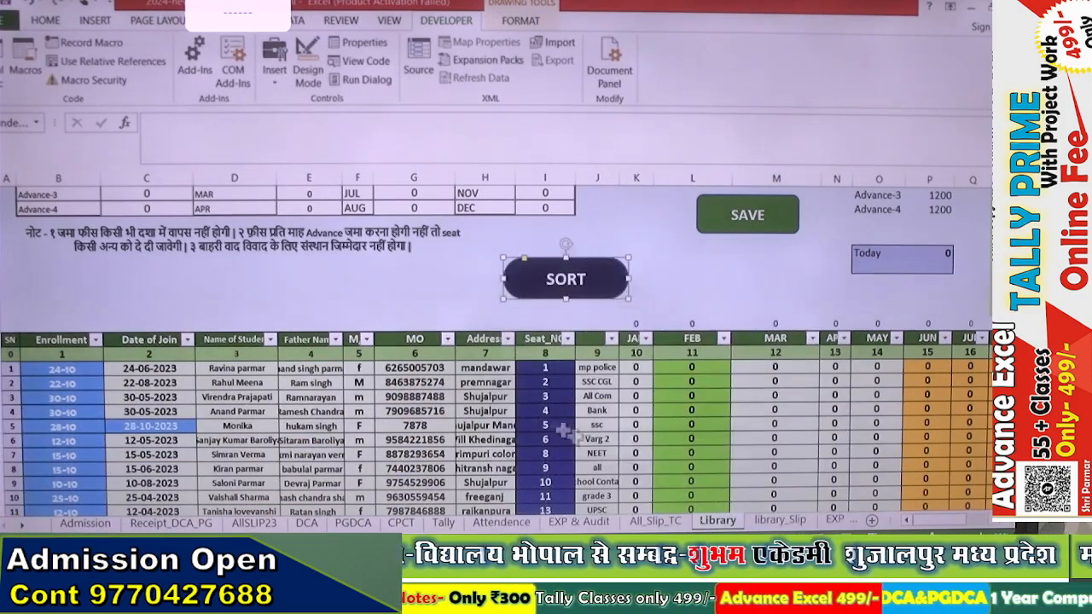
{"action": "left_click", "coordinate": [365, 380]}
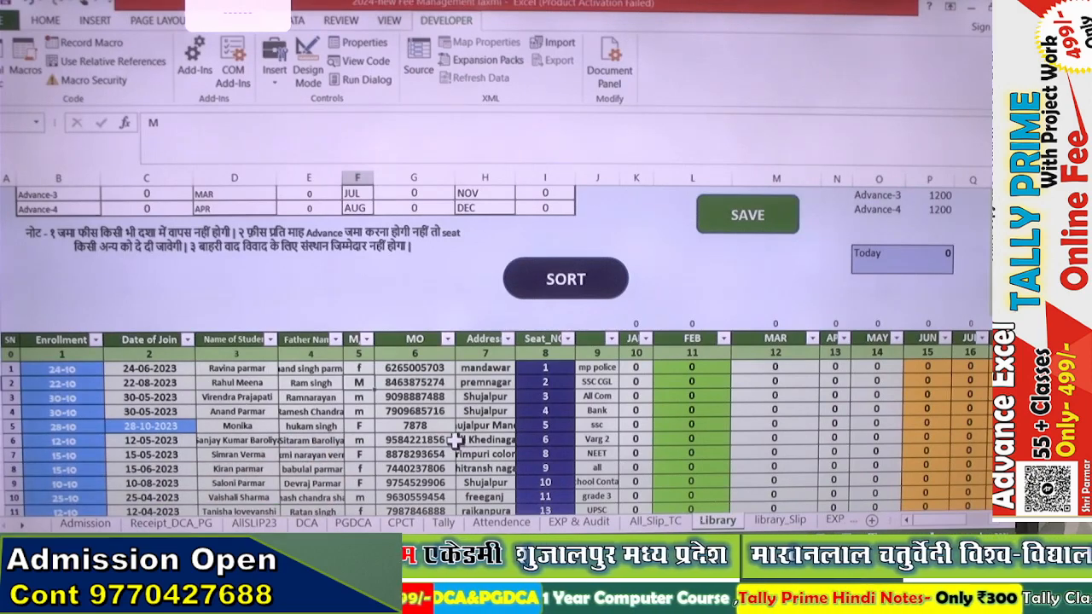
- Enter a new mobile number for the fifth student in cell G5
{"action": "left_click", "coordinate": [435, 424]}
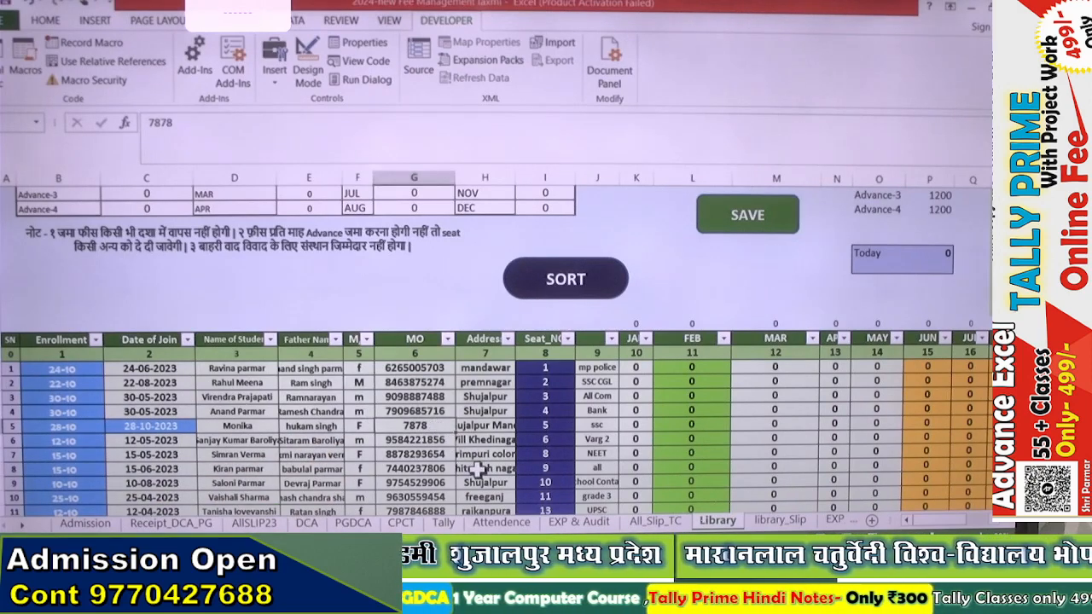
{"action": "type", "text": "7000000000"}
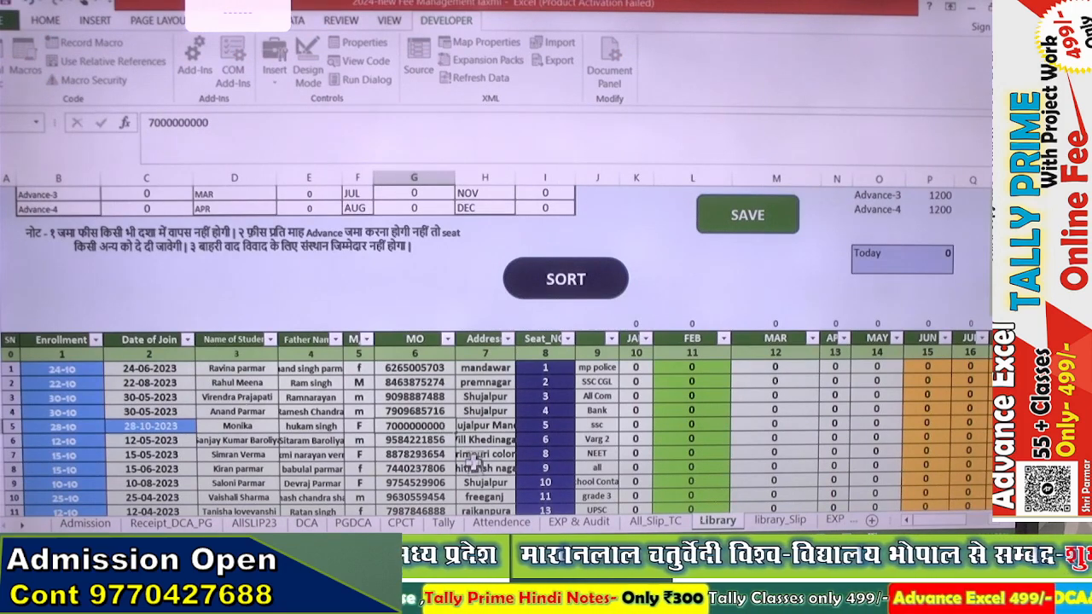
{"action": "key", "text": "Return"}
- Run SORT and scroll through the table to confirm rows follow Seat_NO order
{"action": "scroll", "coordinate": [475, 463], "scroll_direction": "up", "scroll_amount": 1}
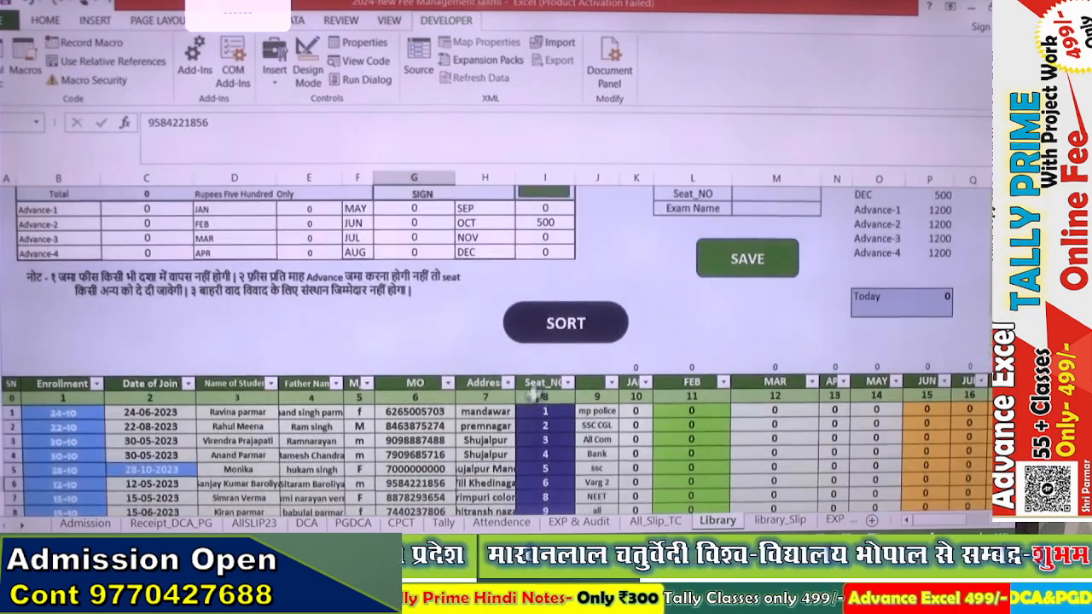
{"action": "left_click", "coordinate": [555, 341]}
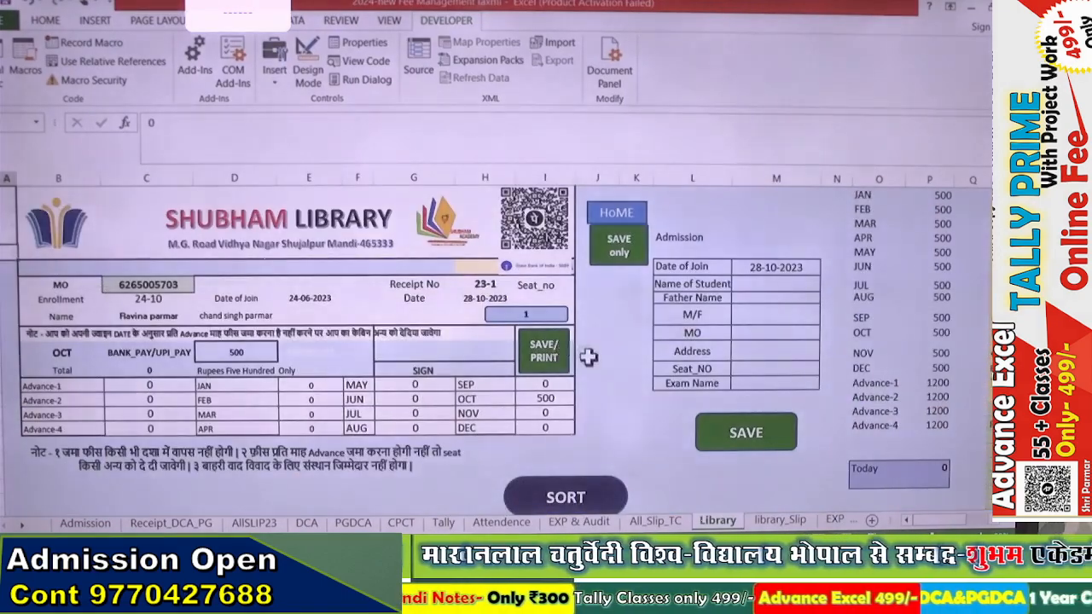
{"action": "scroll", "coordinate": [590, 367], "scroll_direction": "down", "scroll_amount": 4}
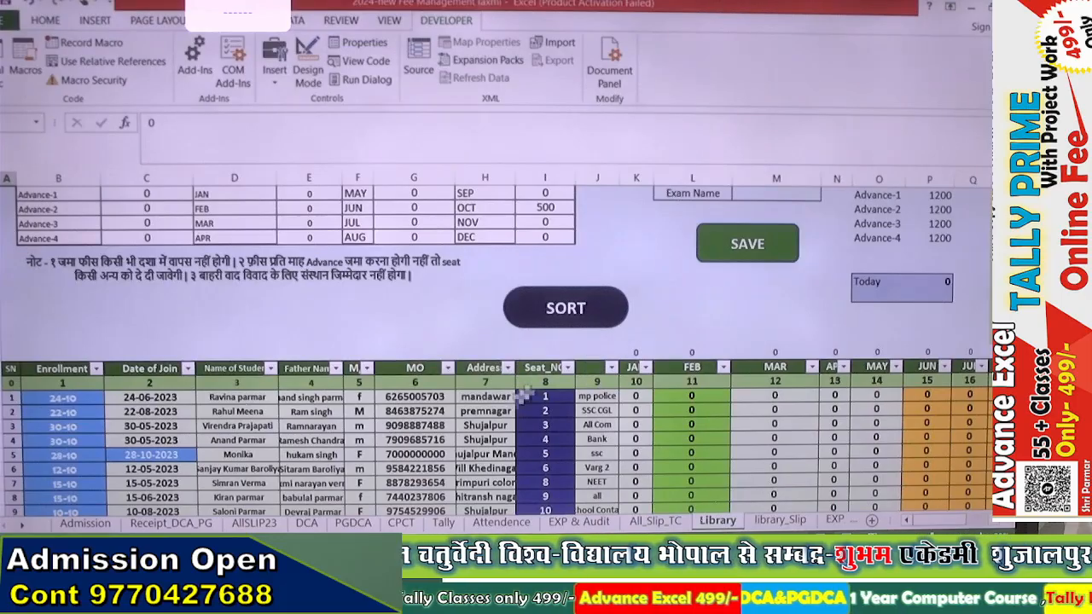
{"action": "scroll", "coordinate": [413, 443], "scroll_direction": "down", "scroll_amount": 10}
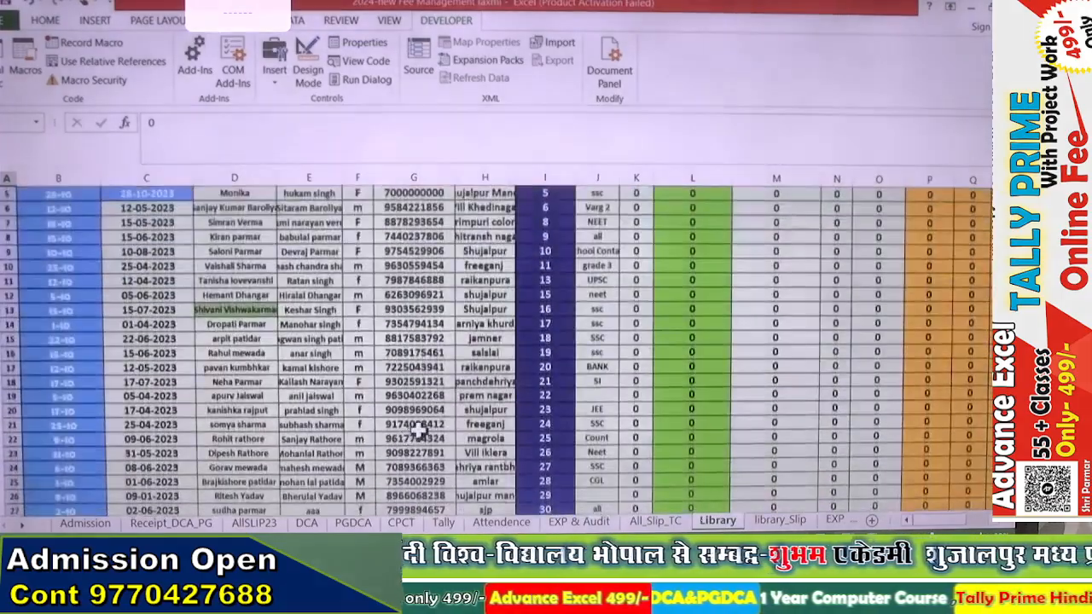
{"action": "scroll", "coordinate": [418, 426], "scroll_direction": "up", "scroll_amount": 10}
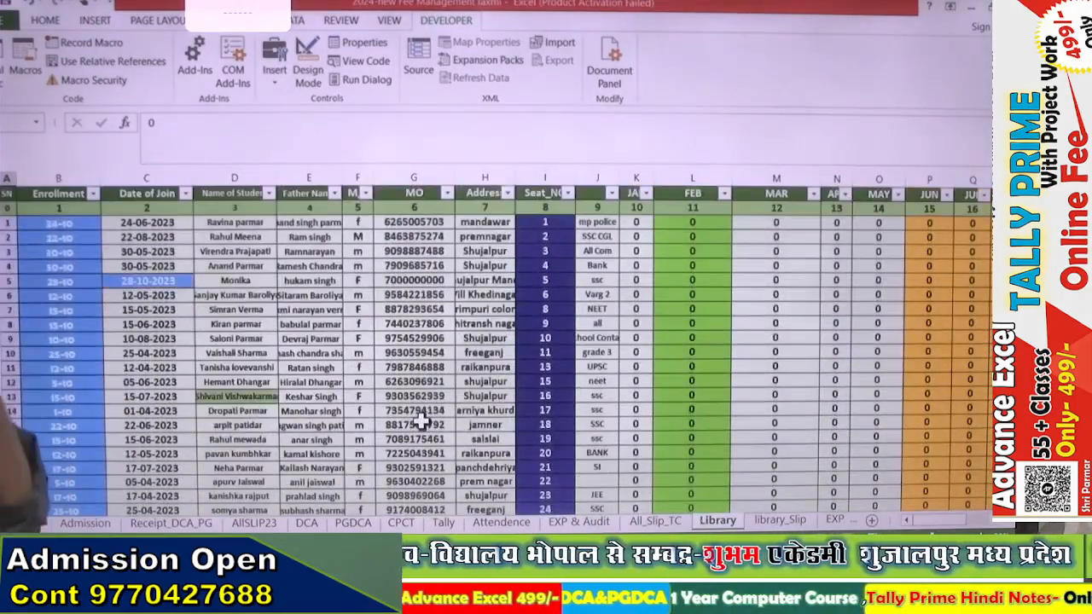
{"action": "scroll", "coordinate": [418, 420], "scroll_direction": "down", "scroll_amount": 1}
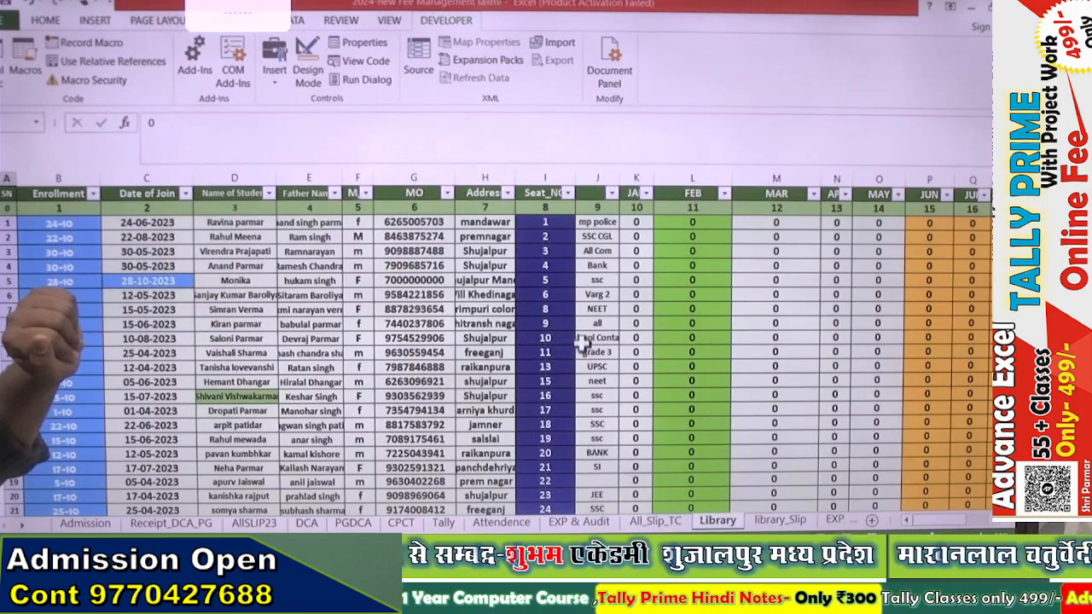
{"action": "left_click", "coordinate": [551, 309]}
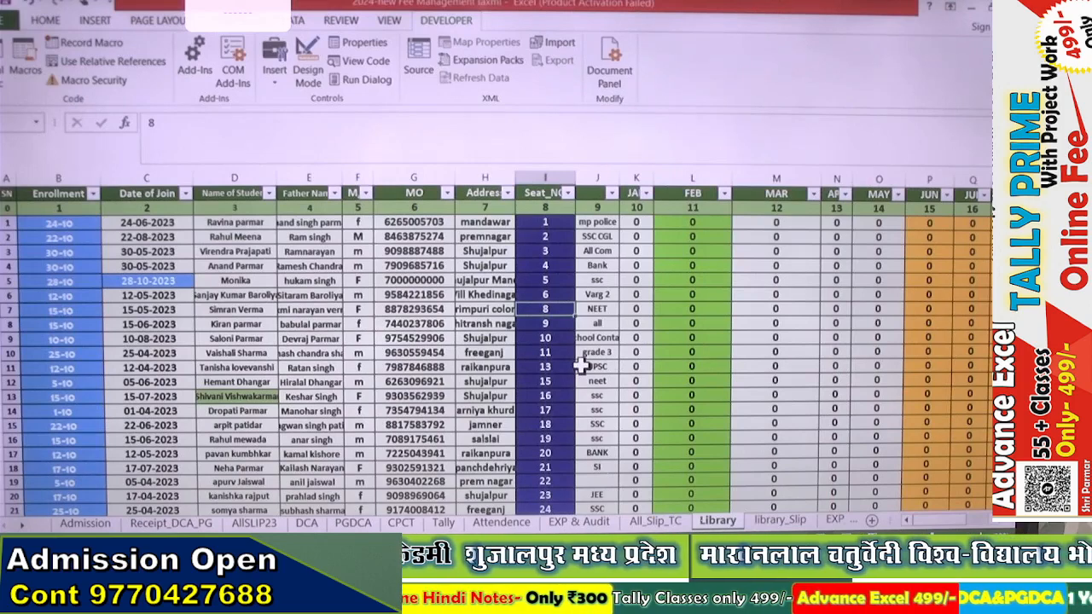
{"action": "key", "text": "Delete"}
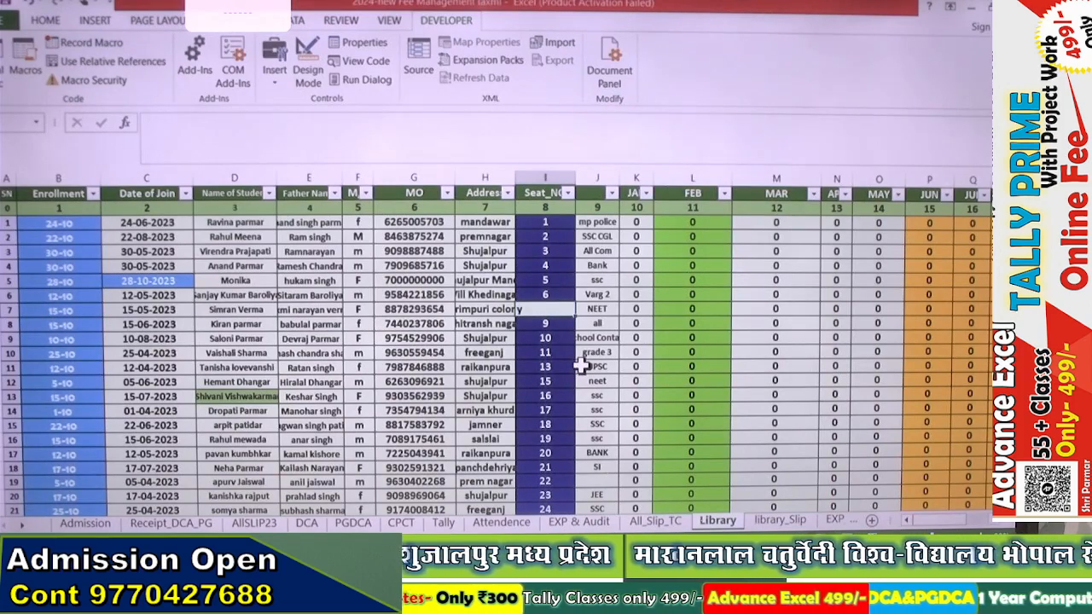
{"action": "scroll", "coordinate": [576, 341], "scroll_direction": "up", "scroll_amount": 2}
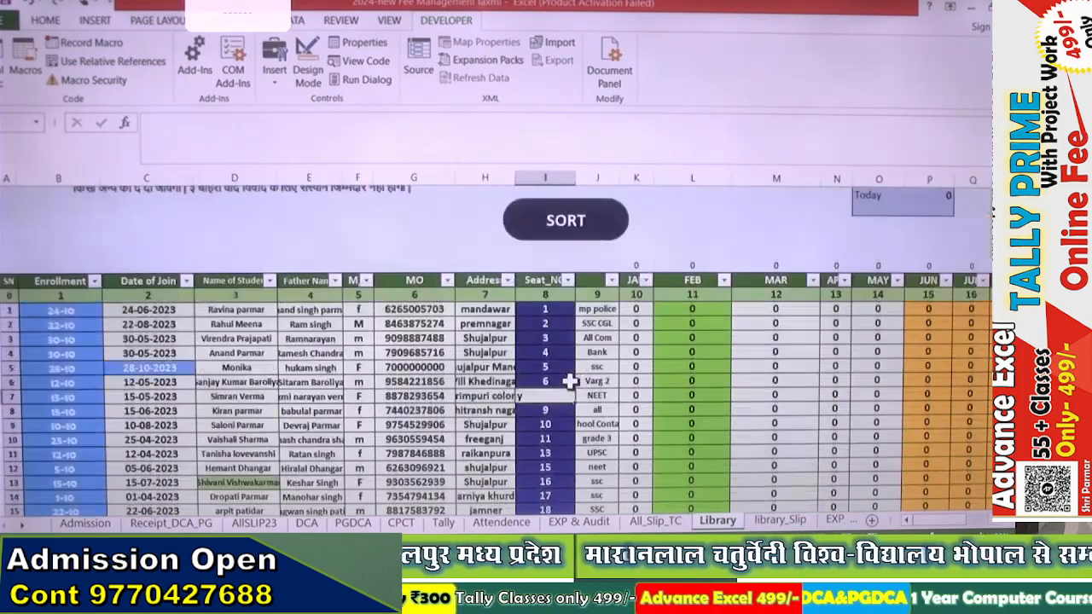
{"action": "left_click", "coordinate": [567, 222]}
{"action": "scroll", "coordinate": [590, 401], "scroll_direction": "down", "scroll_amount": 6}
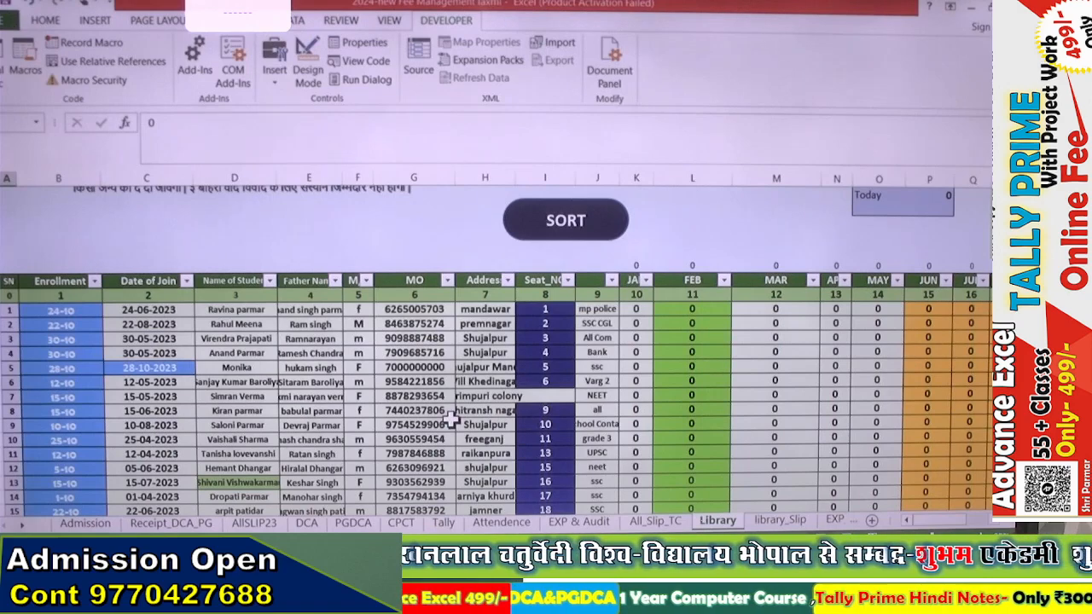
{"action": "left_click", "coordinate": [553, 399]}
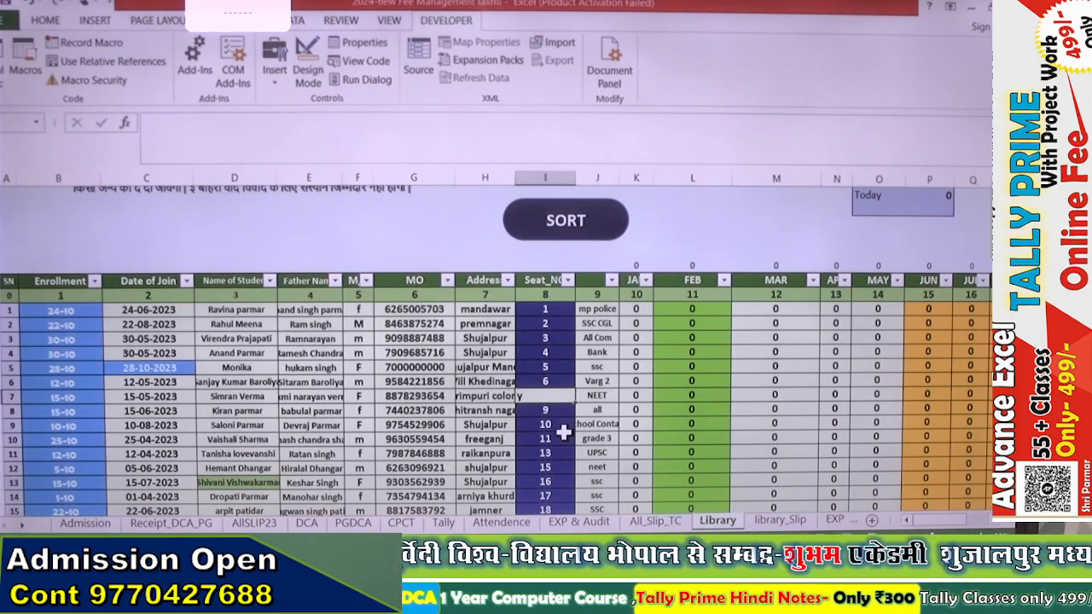
{"action": "left_click", "coordinate": [566, 221]}
{"action": "scroll", "coordinate": [586, 410], "scroll_direction": "down", "scroll_amount": 6}
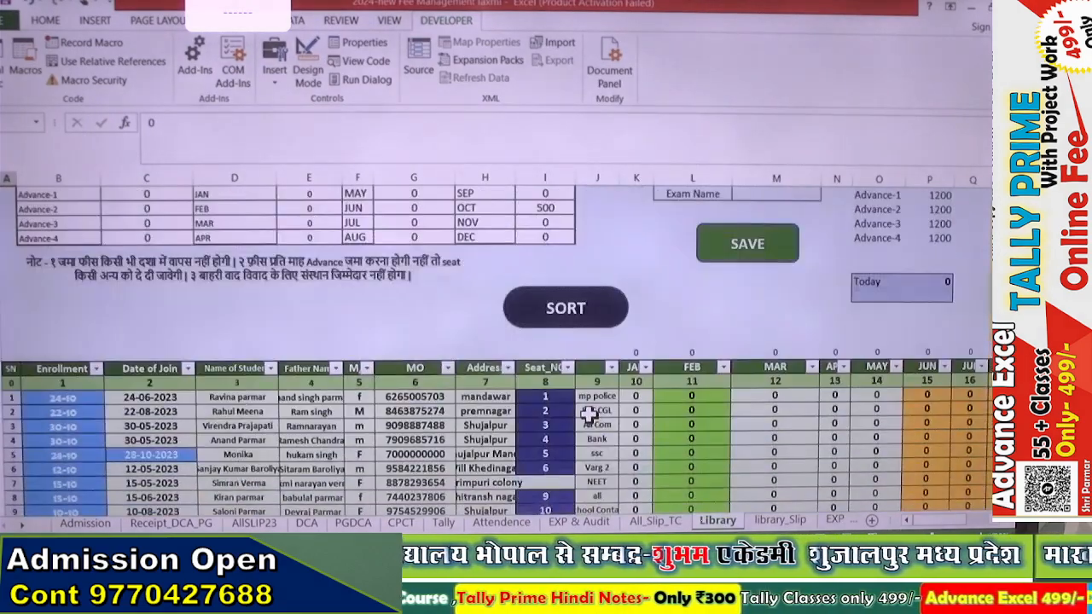
{"action": "scroll", "coordinate": [589, 414], "scroll_direction": "down", "scroll_amount": 3}
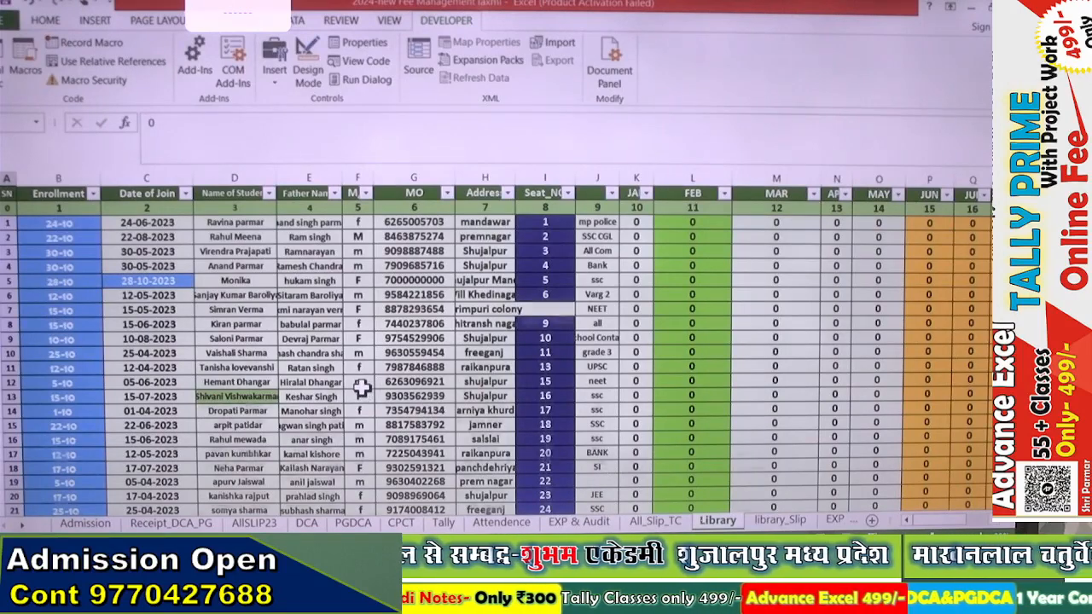
{"action": "scroll", "coordinate": [363, 388], "scroll_direction": "up", "scroll_amount": 1}
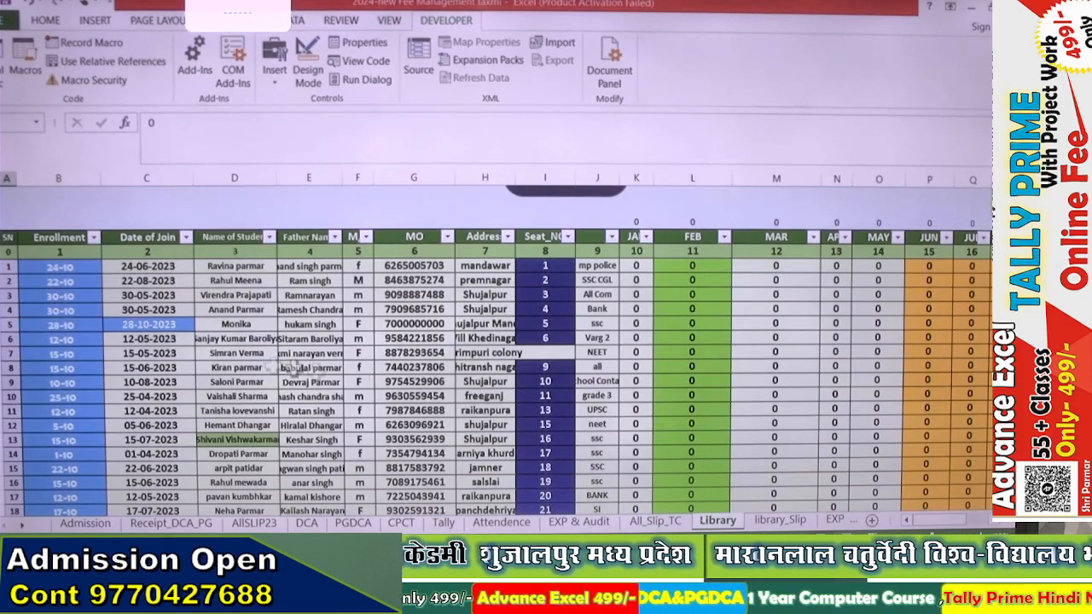
{"action": "scroll", "coordinate": [410, 380], "scroll_direction": "up", "scroll_amount": 2}
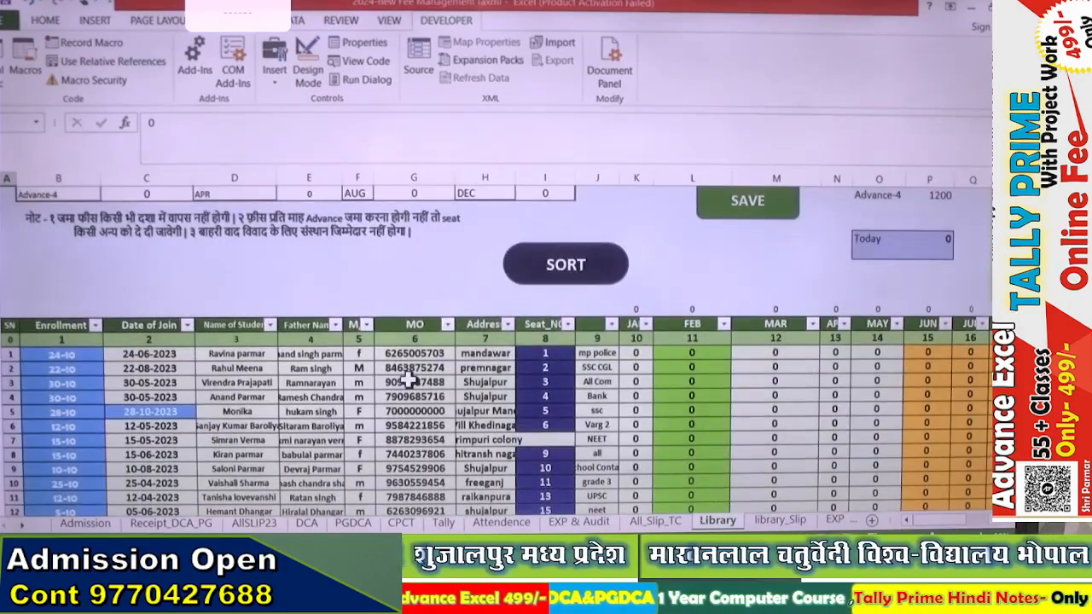
{"action": "scroll", "coordinate": [411, 381], "scroll_direction": "down", "scroll_amount": 1}
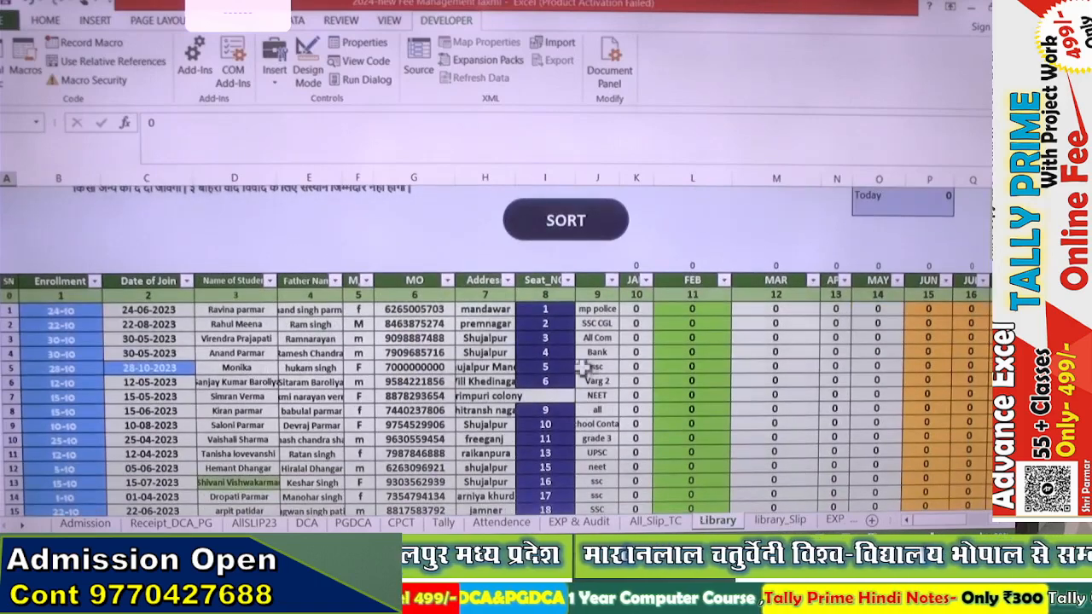
{"action": "left_click", "coordinate": [85, 310]}
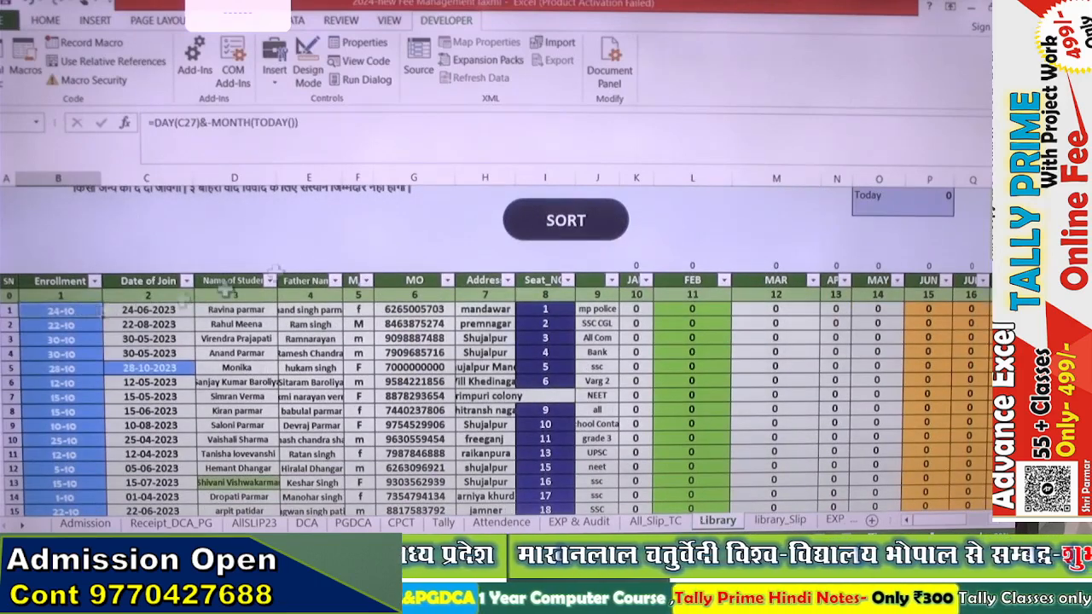
- Start recording a new macro named sorta
{"action": "left_click", "coordinate": [85, 42]}
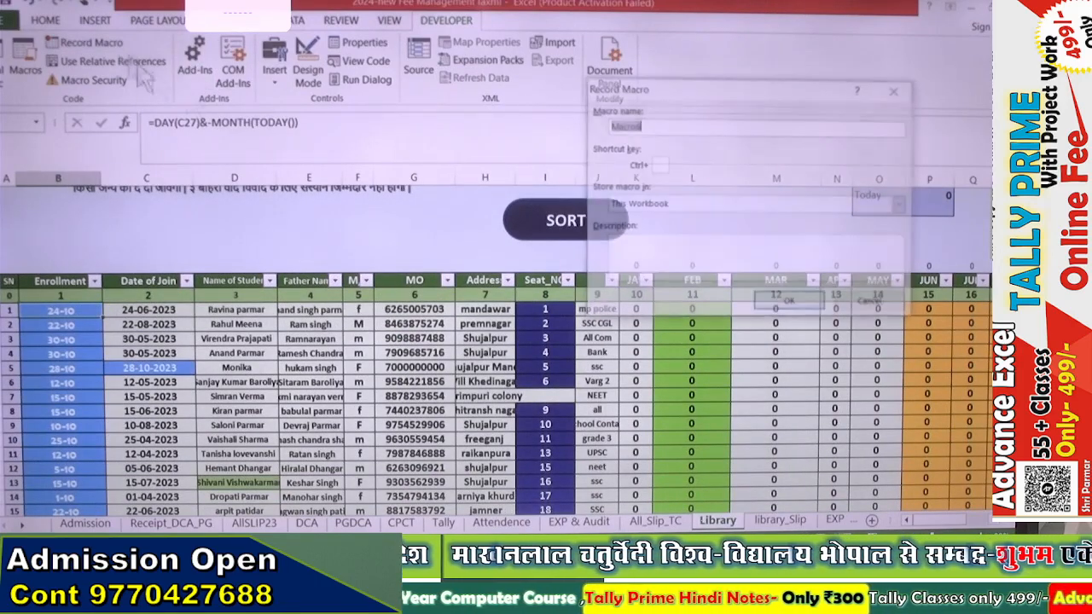
{"action": "type", "text": "s"}
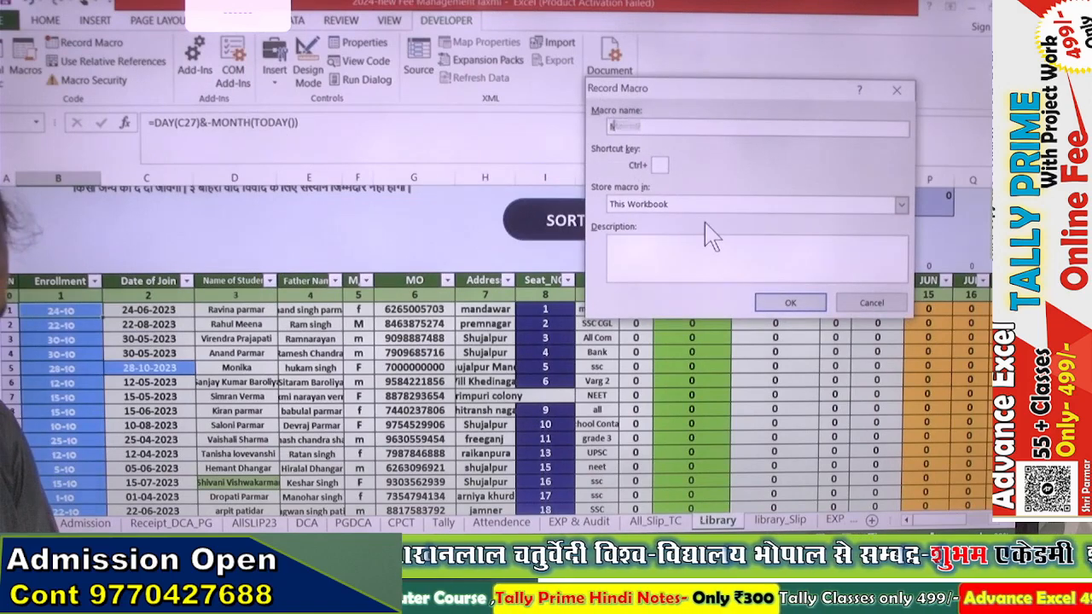
{"action": "type", "text": "ory"}
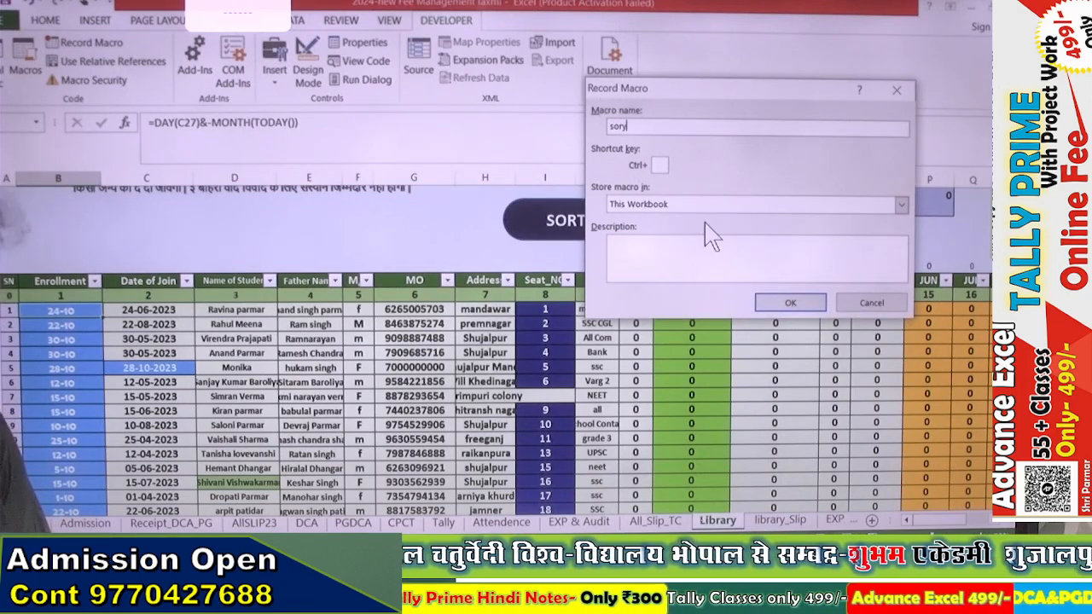
{"action": "key", "text": "BackSpace"}
{"action": "type", "text": "ta"}
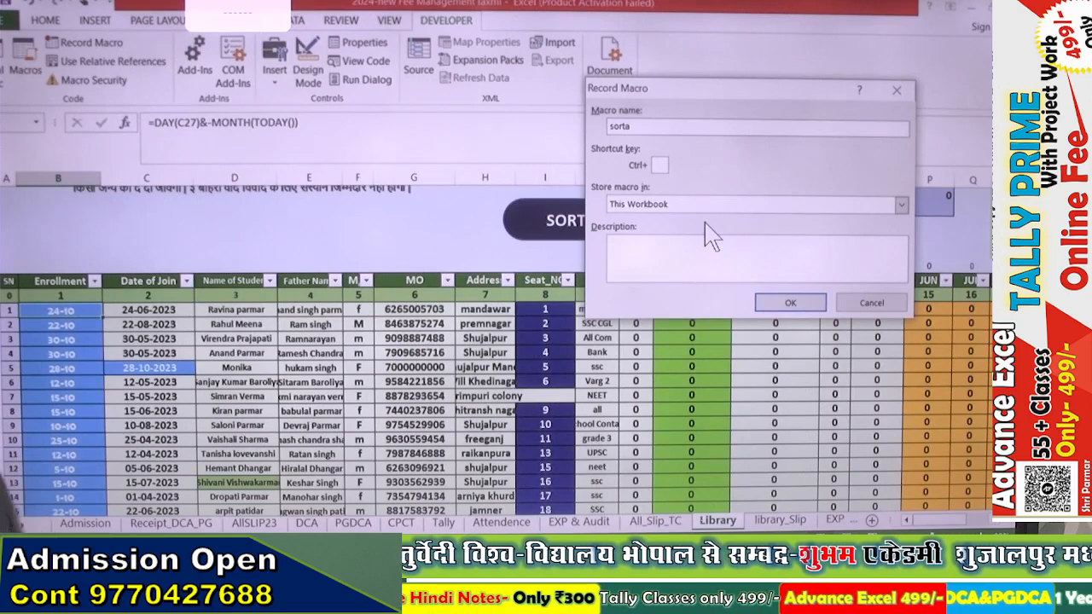
{"action": "left_click", "coordinate": [788, 302]}
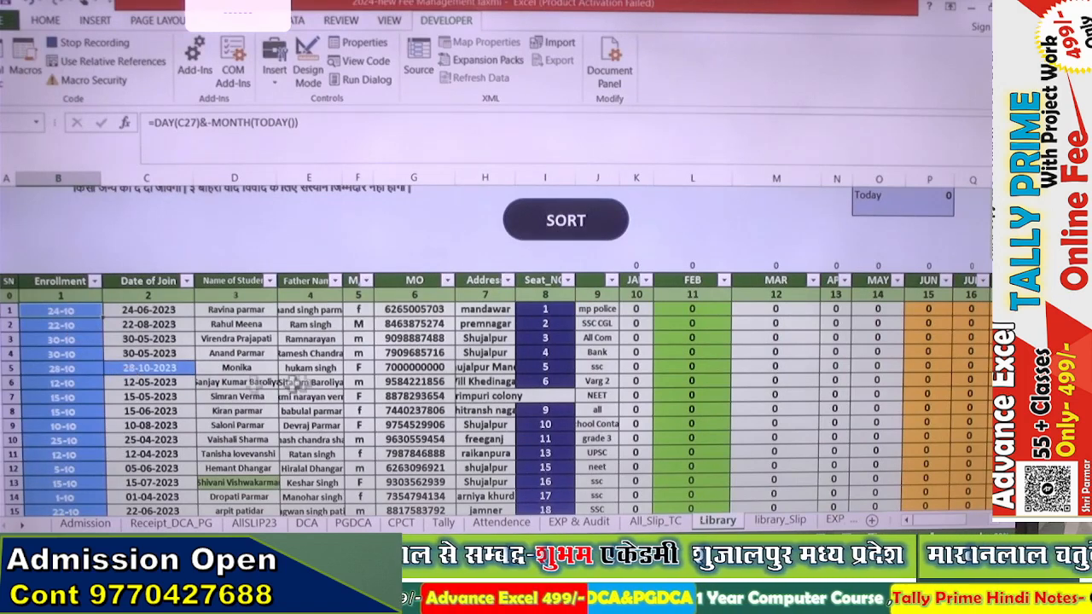
- Select the student table from column B to J down to its last row
{"action": "left_click", "coordinate": [77, 297]}
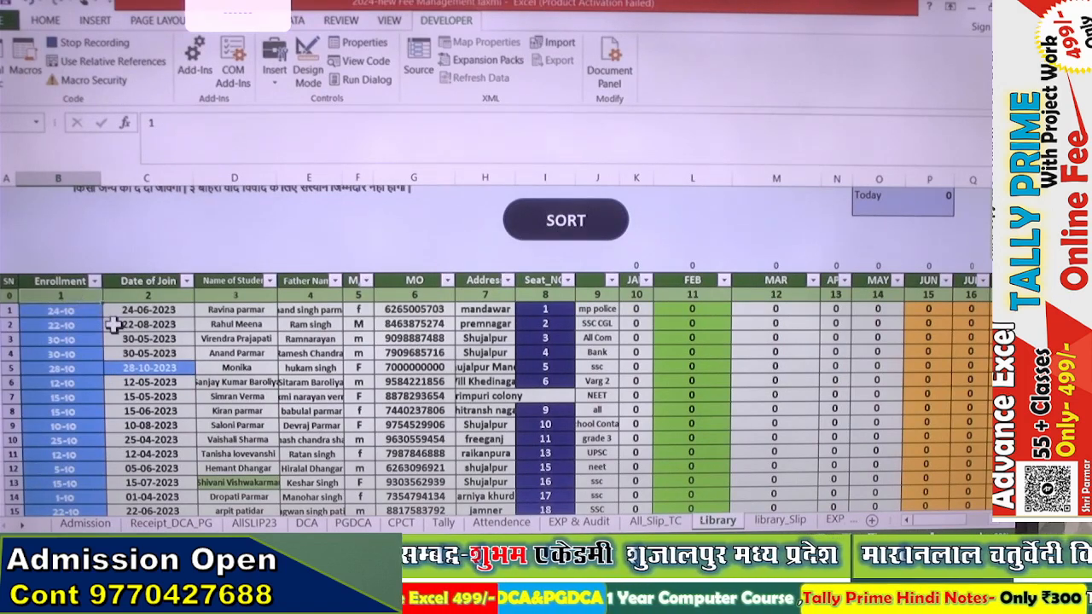
{"action": "key", "text": "shift+Right"}
{"action": "key", "text": "shift+Right"}
{"action": "key", "text": "shift+Right"}
{"action": "key", "text": "shift+Right"}
{"action": "key", "text": "shift+Right"}
{"action": "key", "text": "shift+Right"}
{"action": "key", "text": "shift+Right"}
{"action": "key", "text": "shift+Right"}
{"action": "key", "text": "shift+Right"}
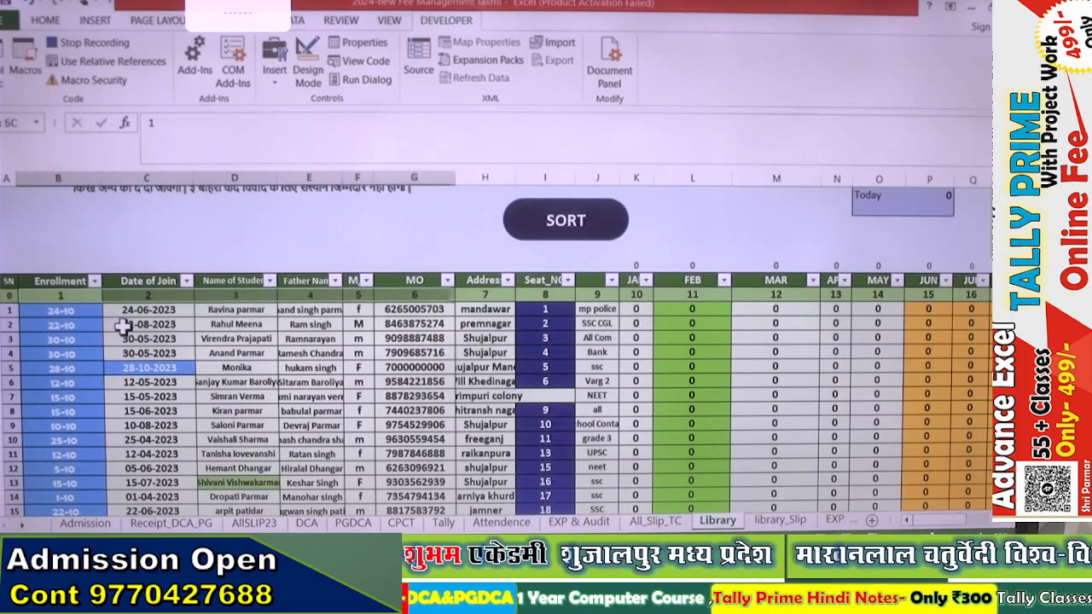
{"action": "key", "text": "shift+Left"}
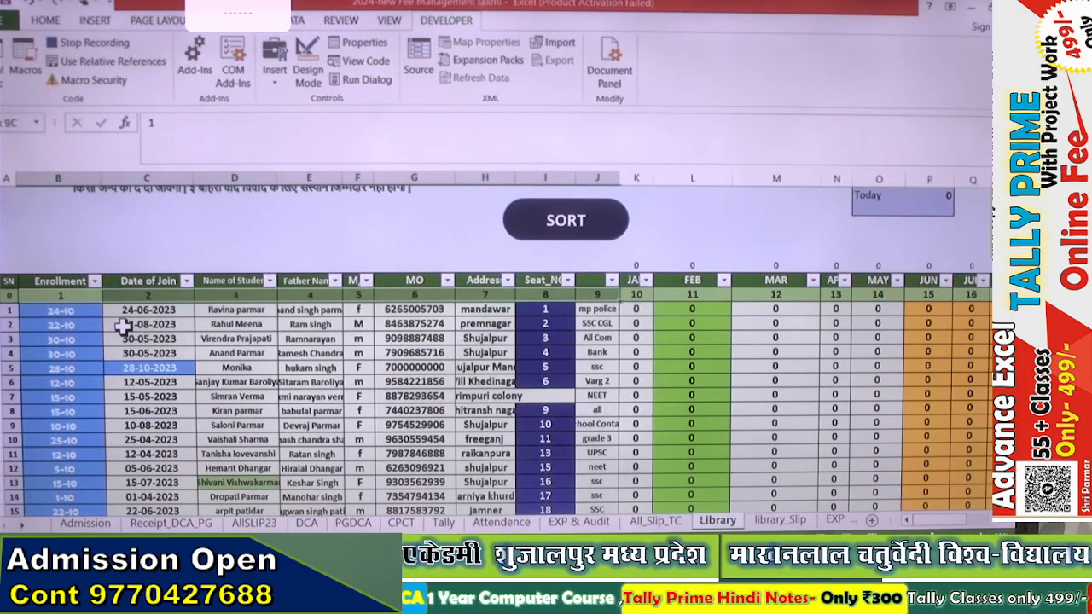
{"action": "key", "text": "ctrl+shift+Down"}
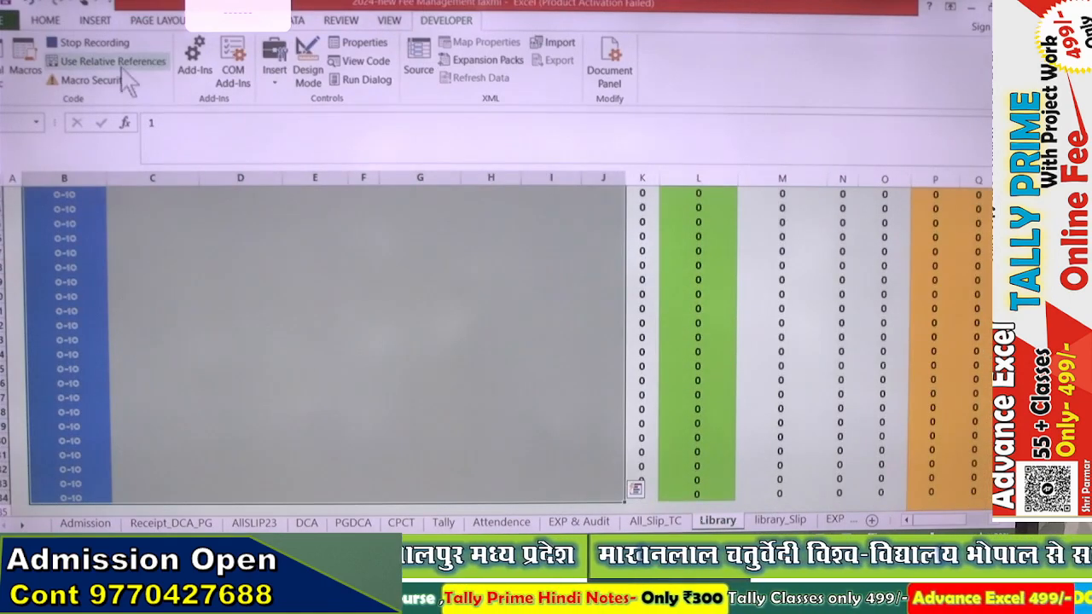
- Sort the selection by column 8 (Seat_NO) on Values, smallest to largest
{"action": "left_click", "coordinate": [294, 20]}
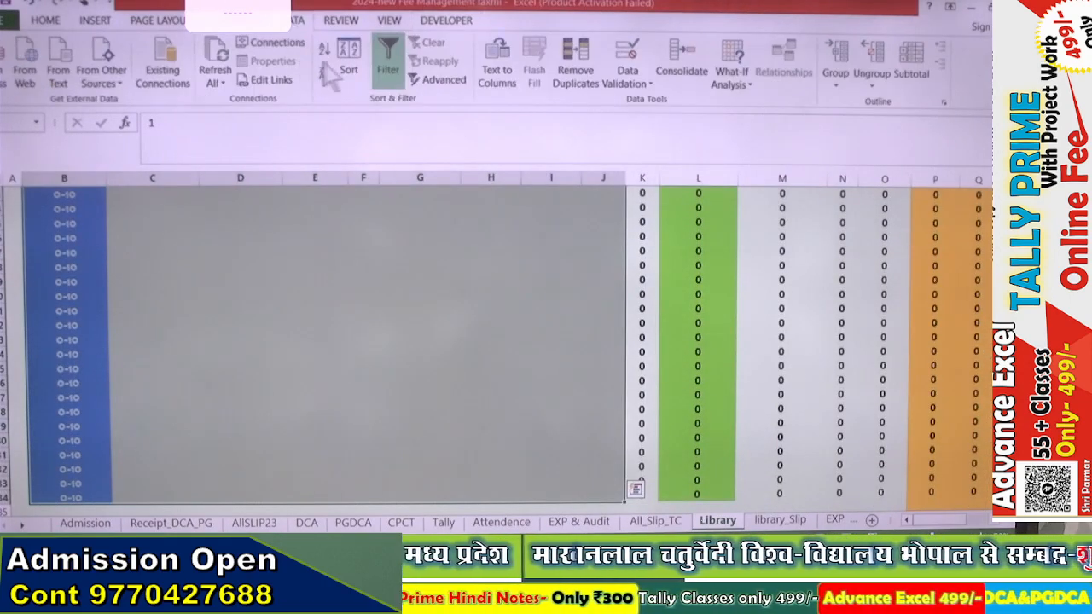
{"action": "left_click", "coordinate": [347, 61]}
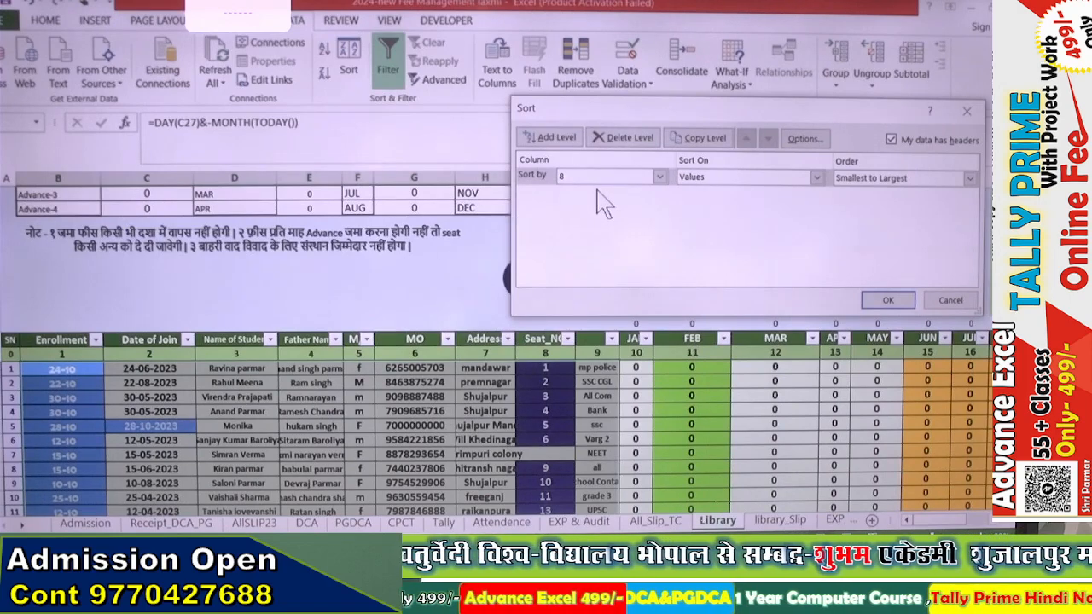
{"action": "left_click", "coordinate": [660, 178]}
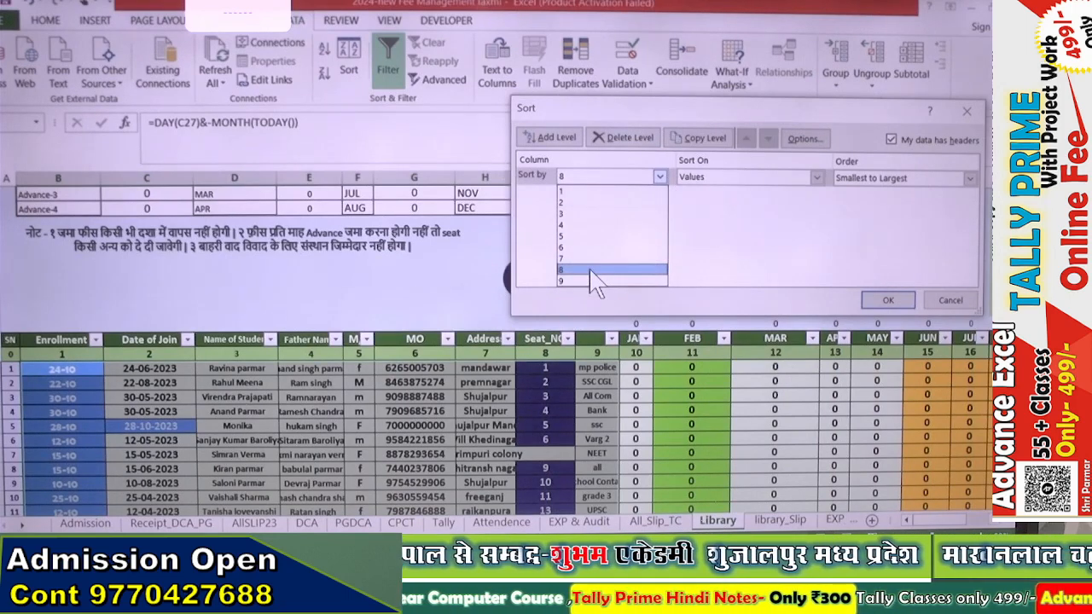
{"action": "left_click", "coordinate": [590, 272]}
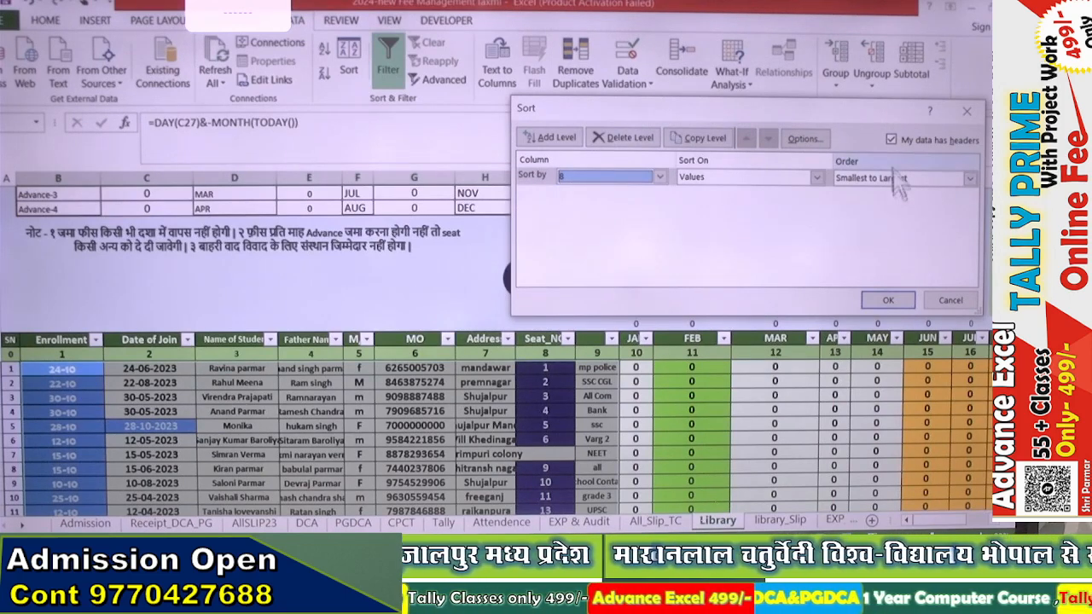
{"action": "left_click", "coordinate": [887, 301]}
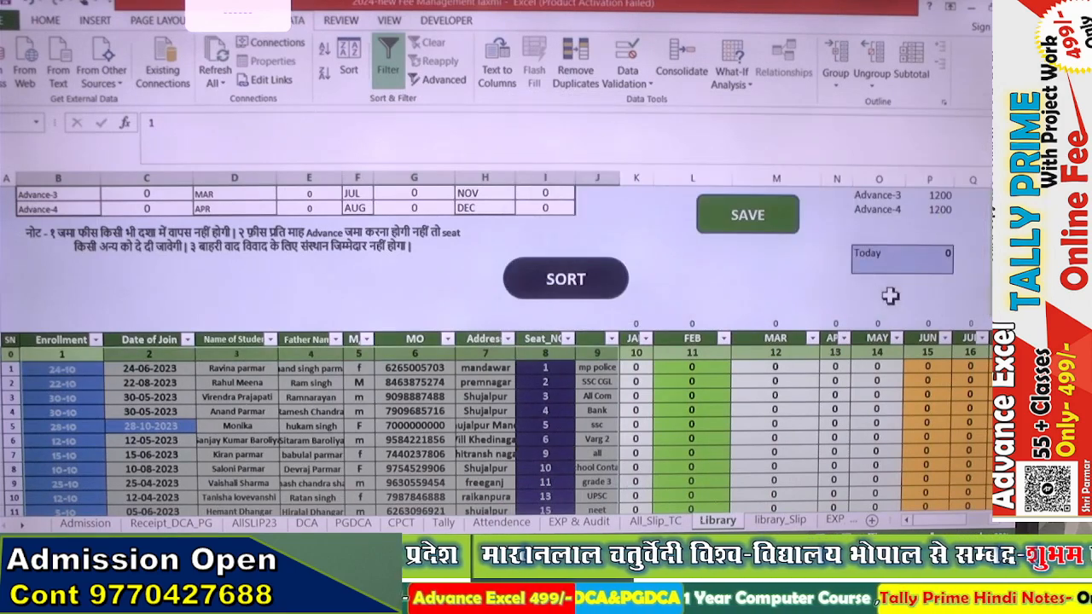
- Clear the table selection and stop recording the sorta macro
{"action": "key", "text": "Left"}
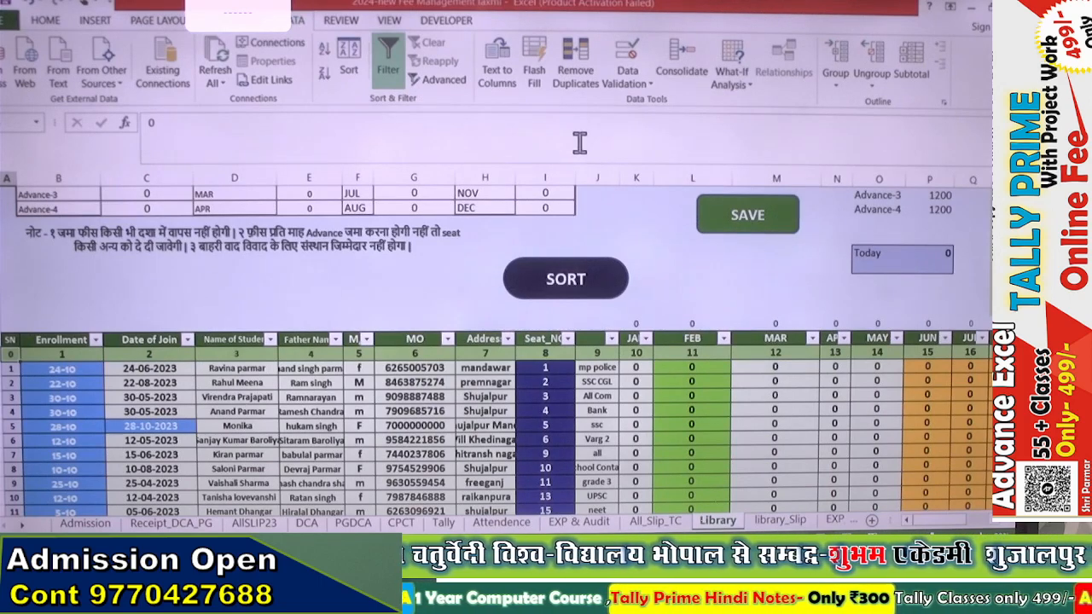
{"action": "left_click", "coordinate": [462, 19]}
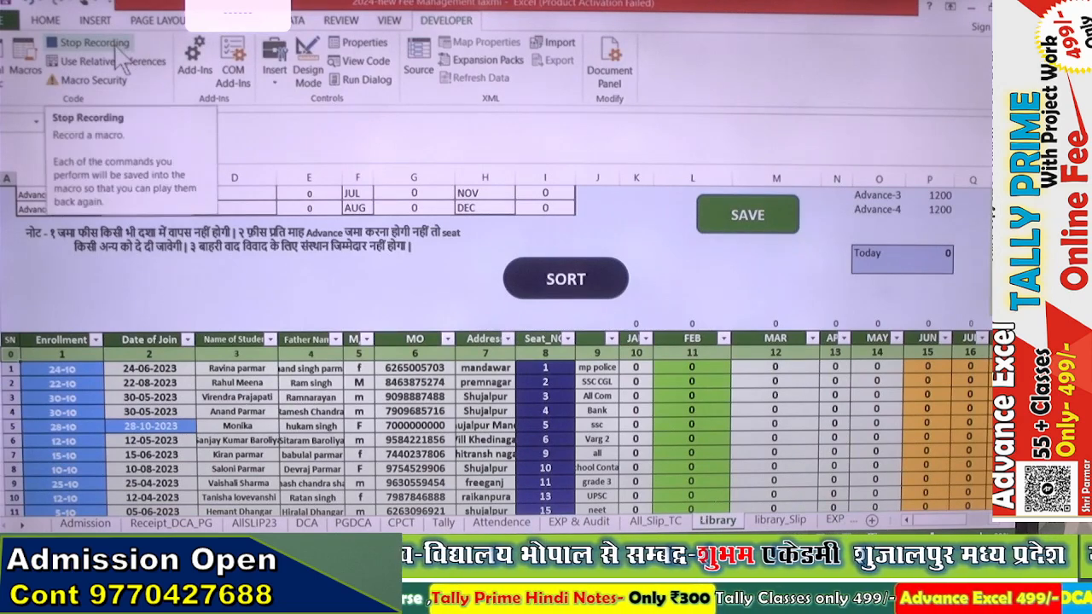
{"action": "left_click", "coordinate": [90, 43]}
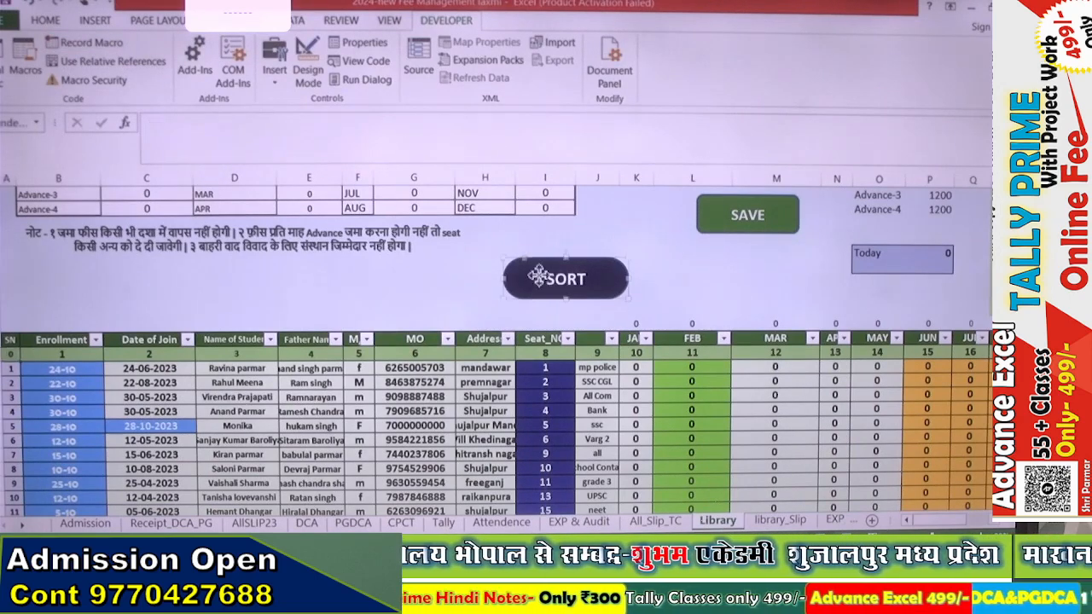
- Assign the newly recorded sorta macro to the SORT button and deselect it
{"action": "right_click", "coordinate": [540, 266]}
{"action": "left_click", "coordinate": [597, 479]}
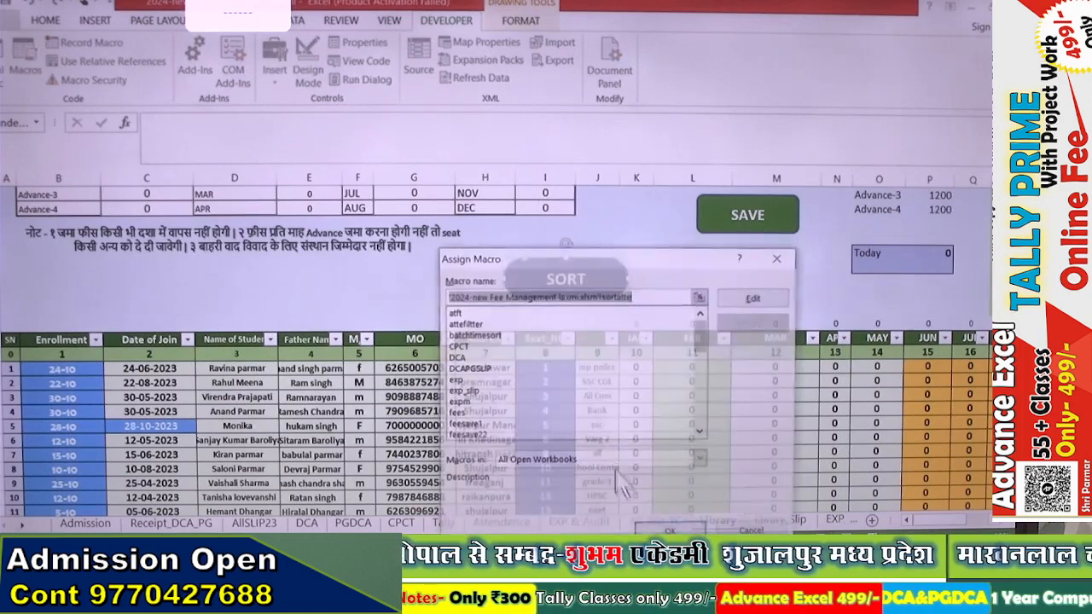
{"action": "left_click", "coordinate": [460, 412]}
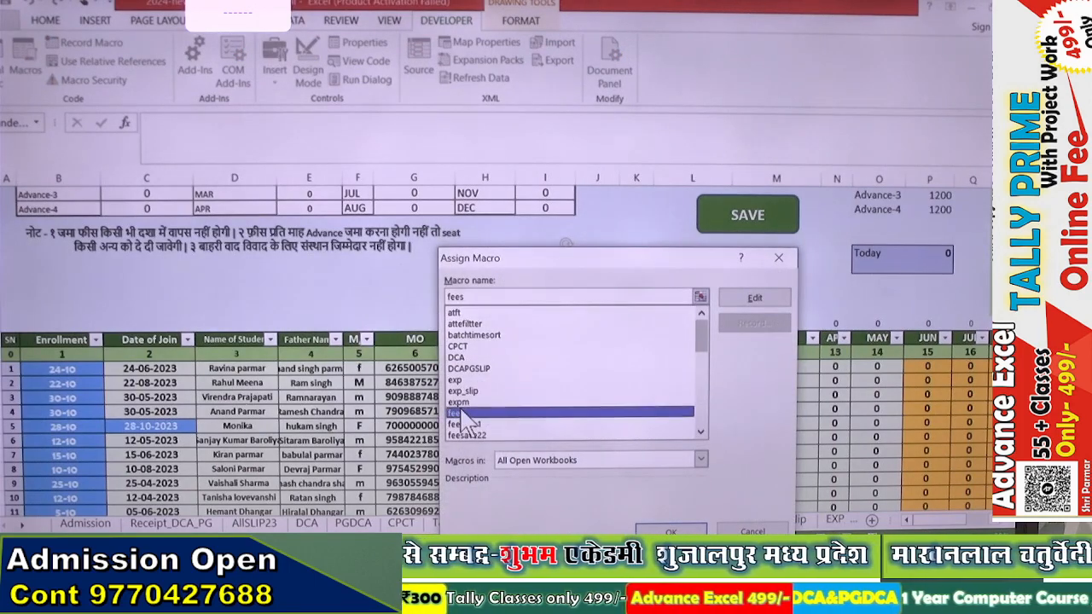
{"action": "key", "text": "s"}
{"action": "key", "text": "s"}
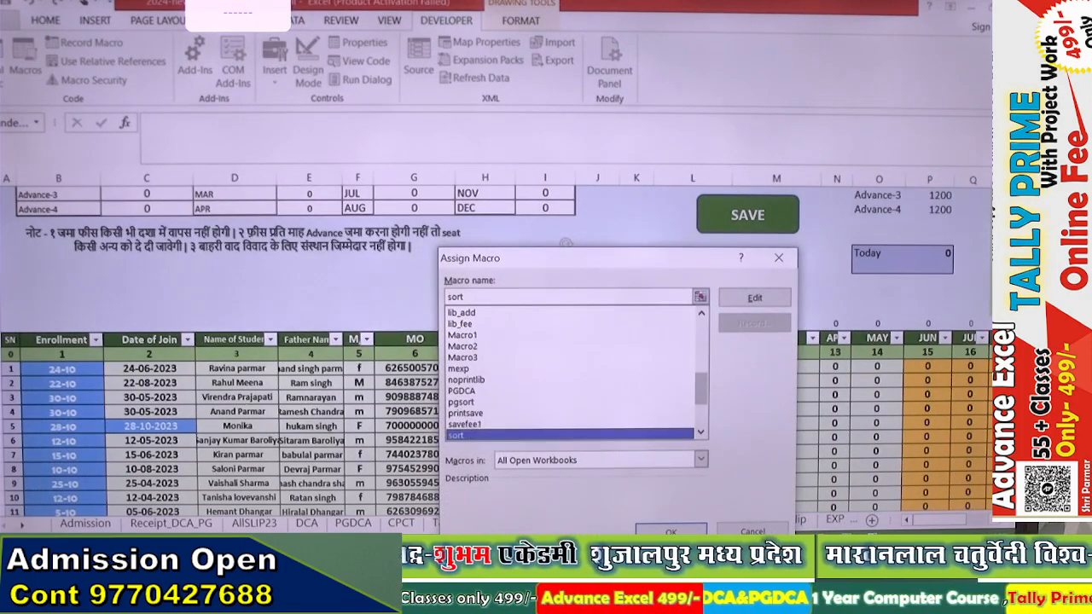
{"action": "left_click", "coordinate": [701, 432]}
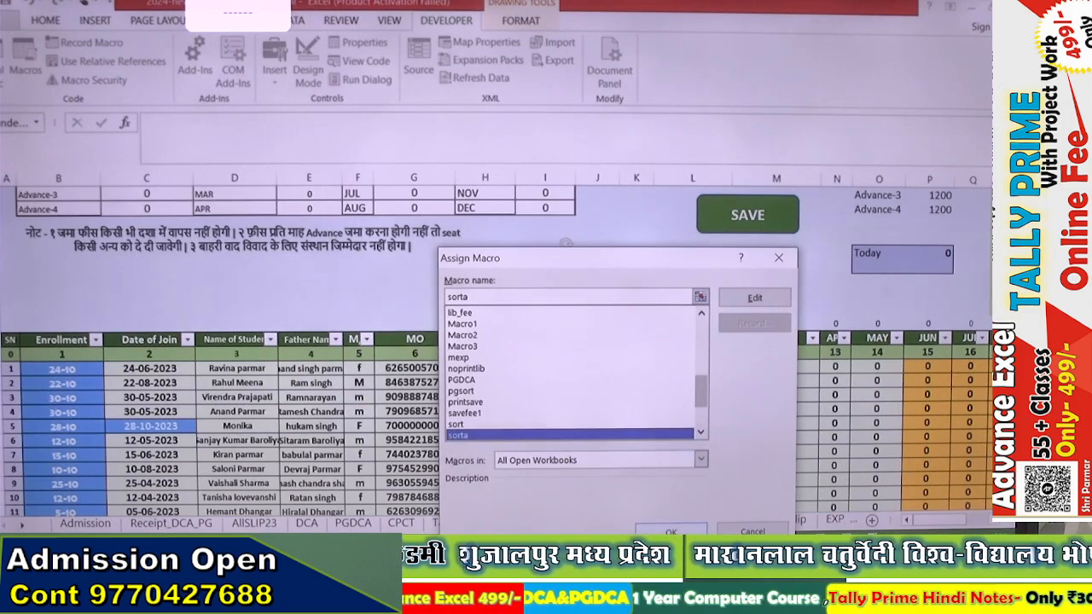
{"action": "left_click", "coordinate": [650, 529]}
{"action": "left_click", "coordinate": [384, 314]}
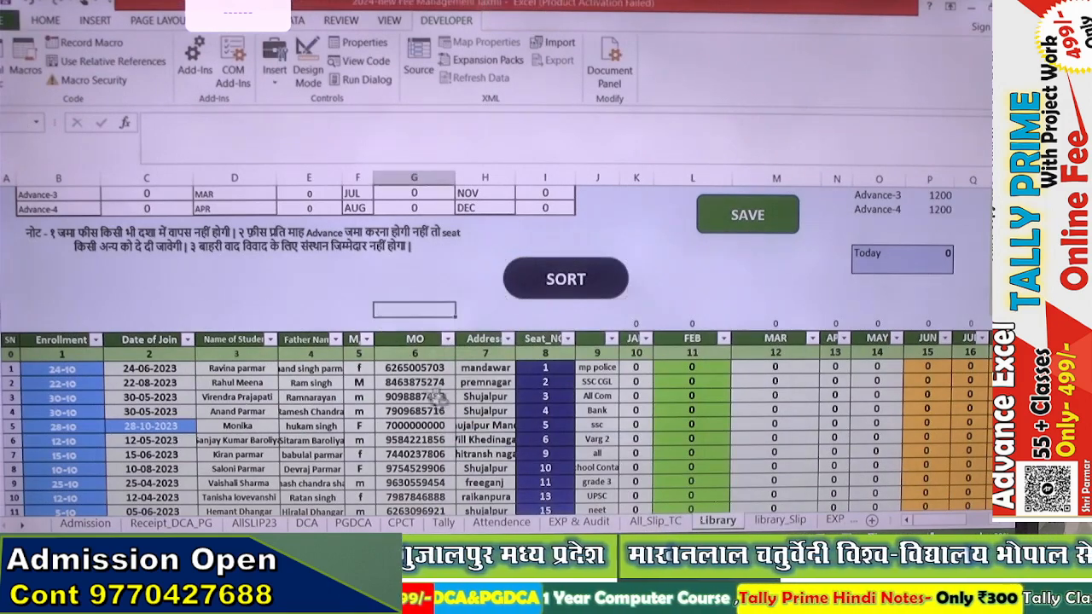
- Run SORT, then enter Seat_NO 11 for the unseated student in row 74
{"action": "left_click", "coordinate": [546, 443]}
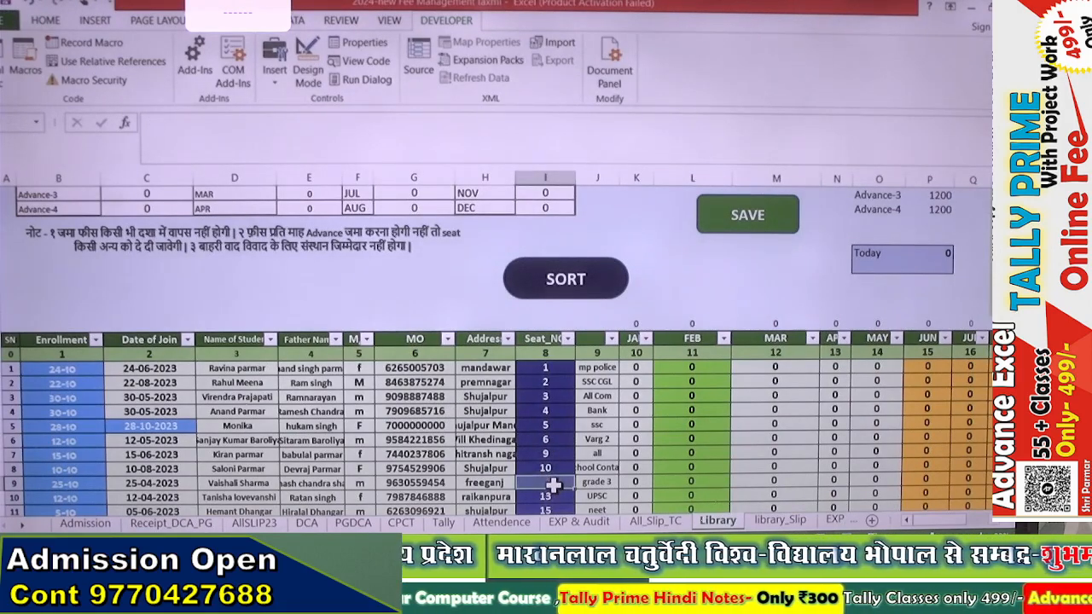
{"action": "left_click", "coordinate": [568, 280]}
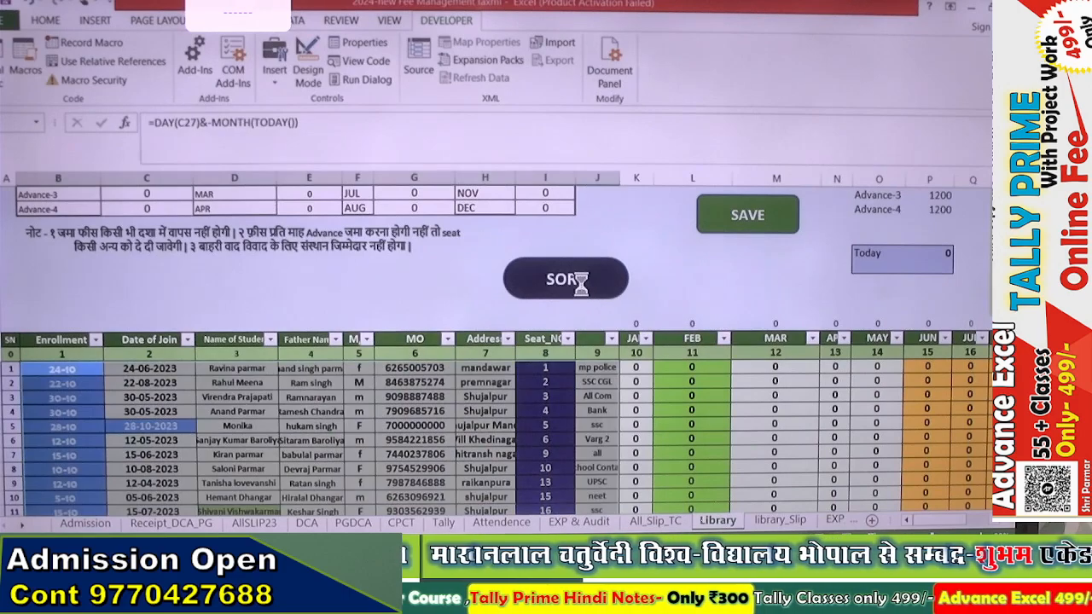
{"action": "scroll", "coordinate": [529, 329], "scroll_direction": "down", "scroll_amount": 2}
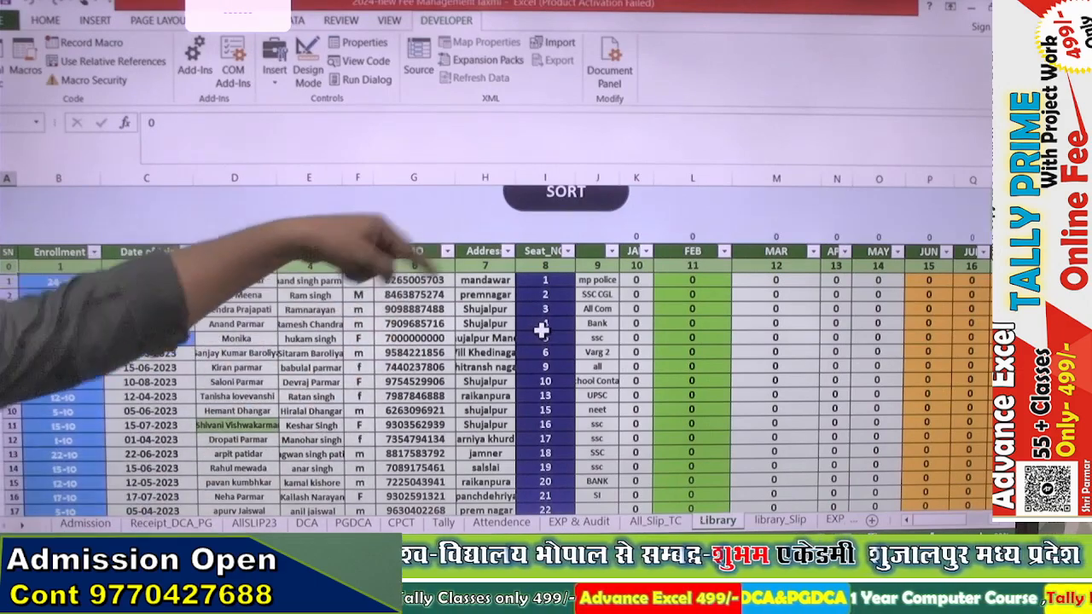
{"action": "scroll", "coordinate": [540, 330], "scroll_direction": "down", "scroll_amount": 5}
{"action": "scroll", "coordinate": [543, 330], "scroll_direction": "down", "scroll_amount": 12}
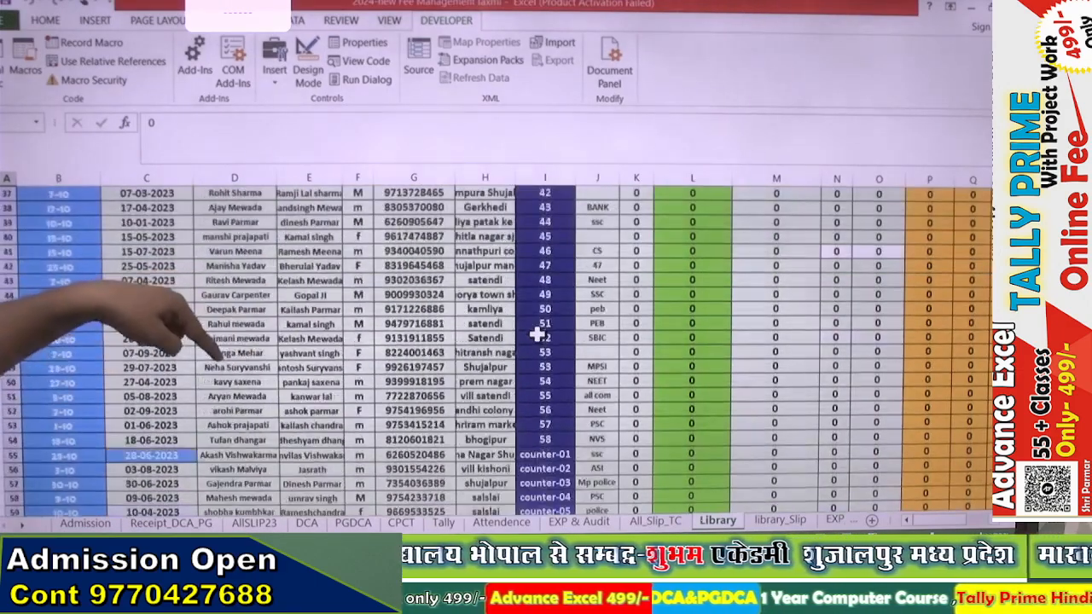
{"action": "scroll", "coordinate": [536, 334], "scroll_direction": "down", "scroll_amount": 4}
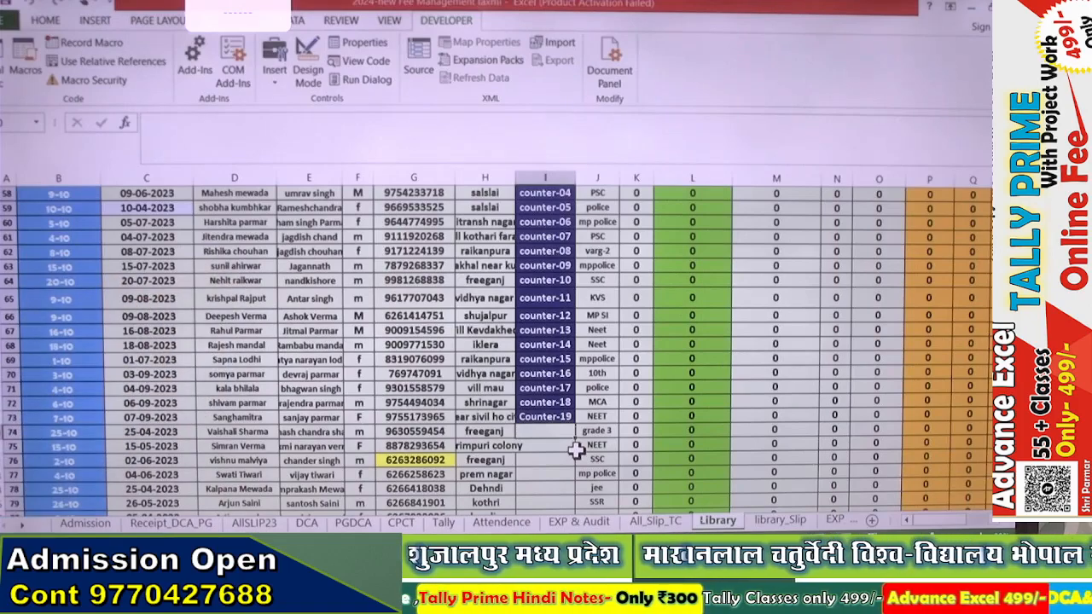
{"action": "type", "text": "11"}
{"action": "key", "text": "Return"}
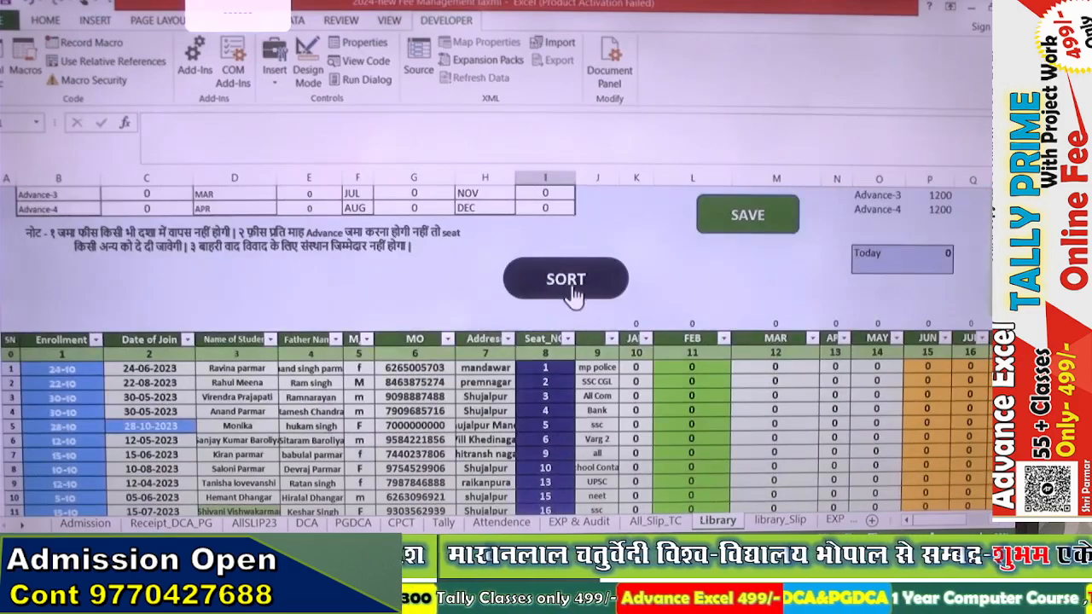
- Run the SORT macro and scroll to confirm seat 11 now follows seat 10
{"action": "left_click", "coordinate": [575, 293]}
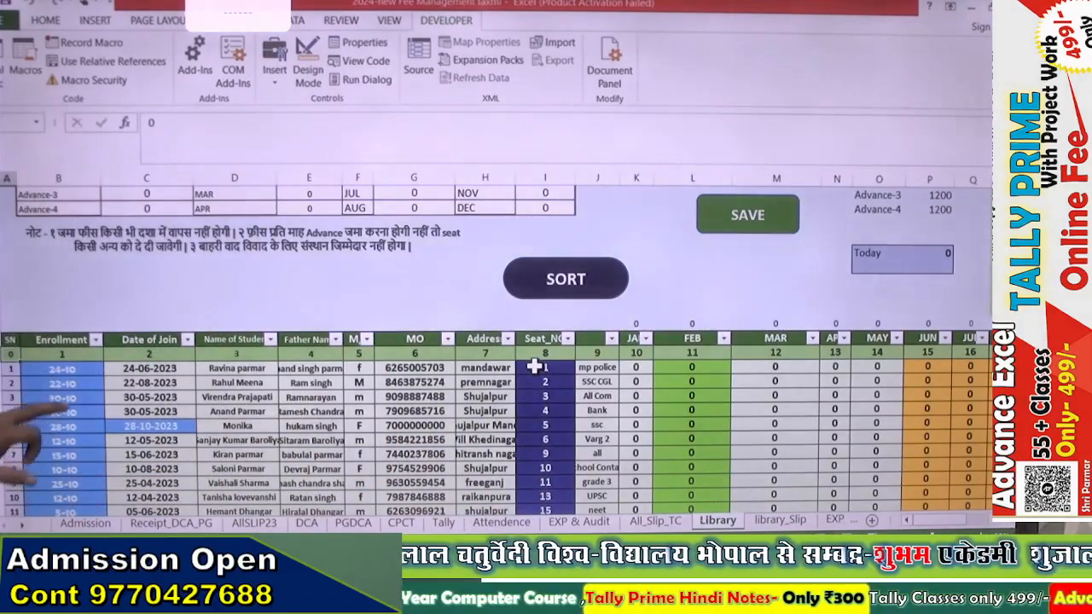
{"action": "scroll", "coordinate": [534, 367], "scroll_direction": "down", "scroll_amount": 2}
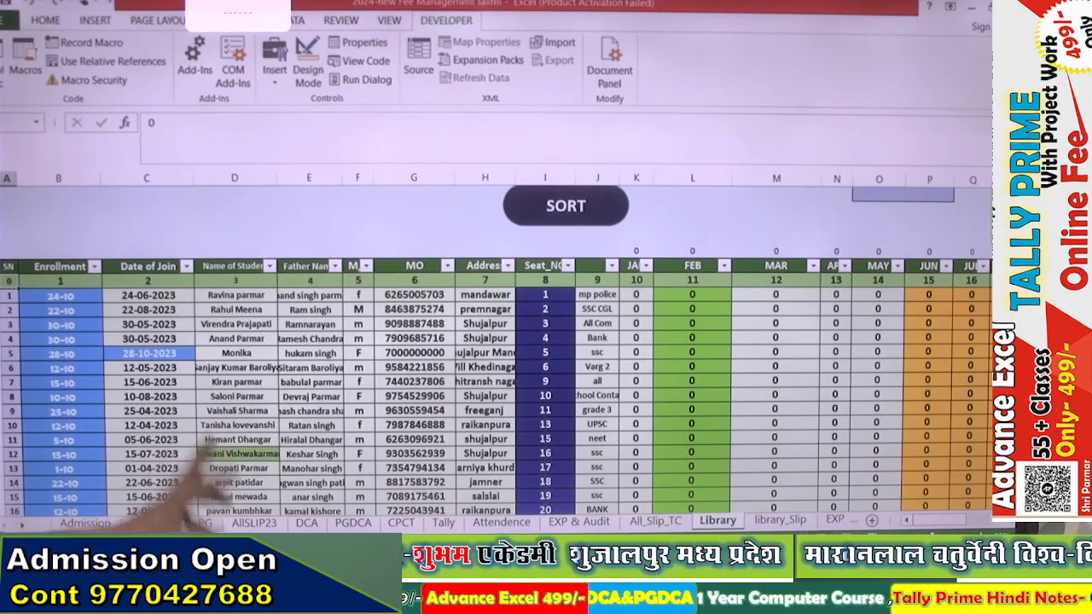
{"action": "scroll", "coordinate": [495, 350], "scroll_direction": "down", "scroll_amount": 12}
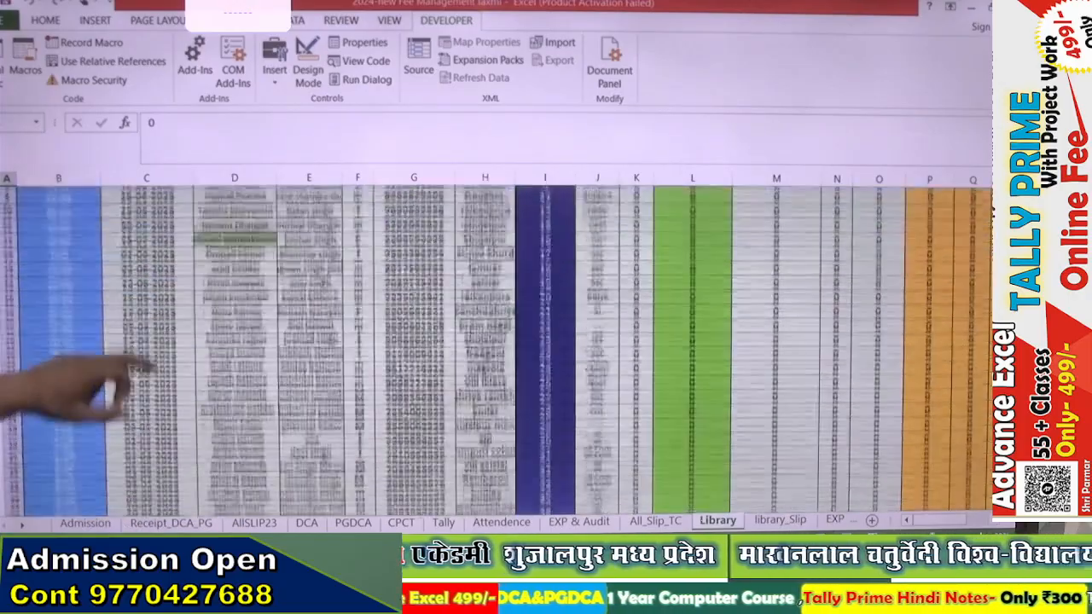
{"action": "scroll", "coordinate": [494, 350], "scroll_direction": "down", "scroll_amount": 4}
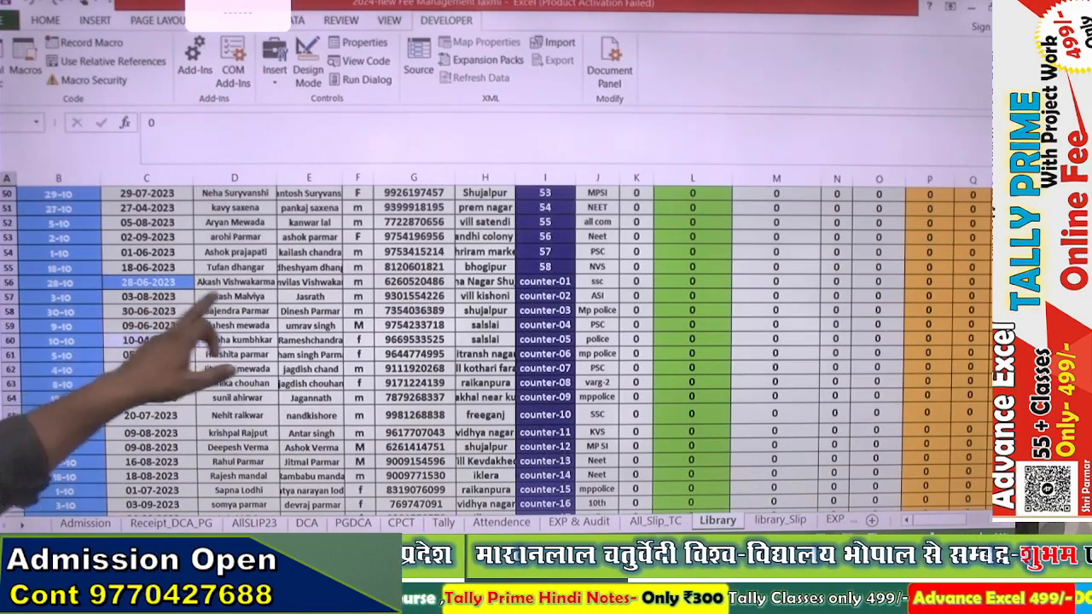
{"action": "scroll", "coordinate": [494, 350], "scroll_direction": "up", "scroll_amount": 15}
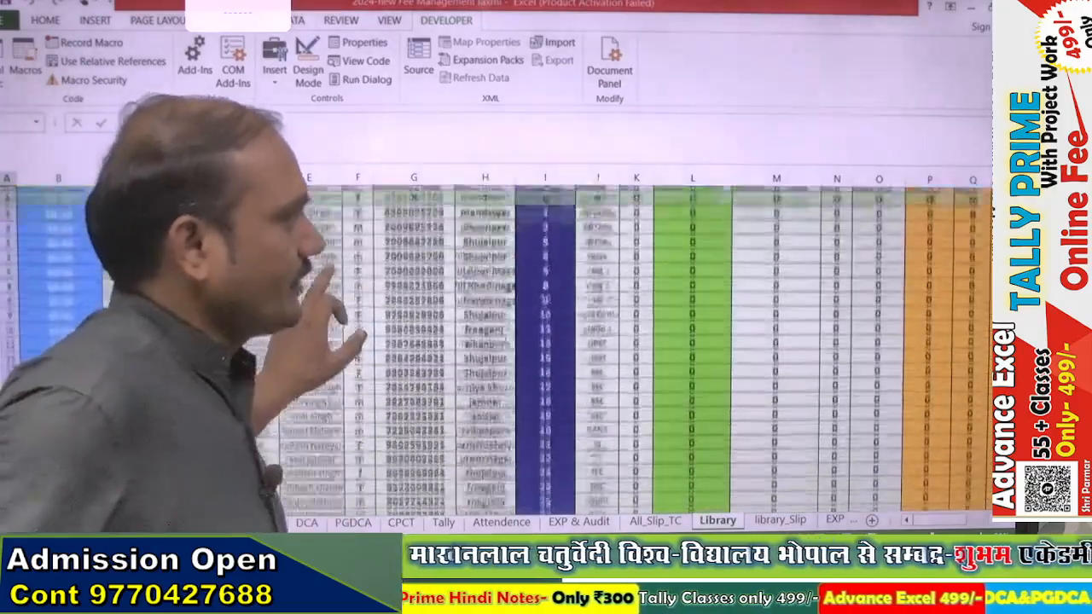
{"action": "scroll", "coordinate": [495, 350], "scroll_direction": "up", "scroll_amount": 5}
{"action": "scroll", "coordinate": [495, 350], "scroll_direction": "down", "scroll_amount": 3}
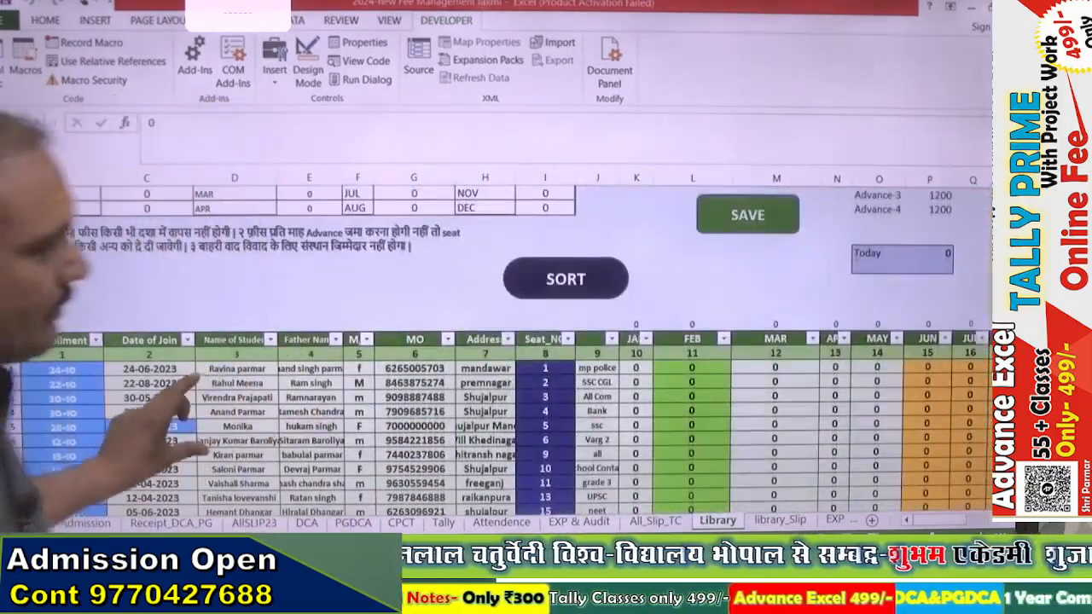
{"action": "scroll", "coordinate": [495, 350], "scroll_direction": "down", "scroll_amount": 4}
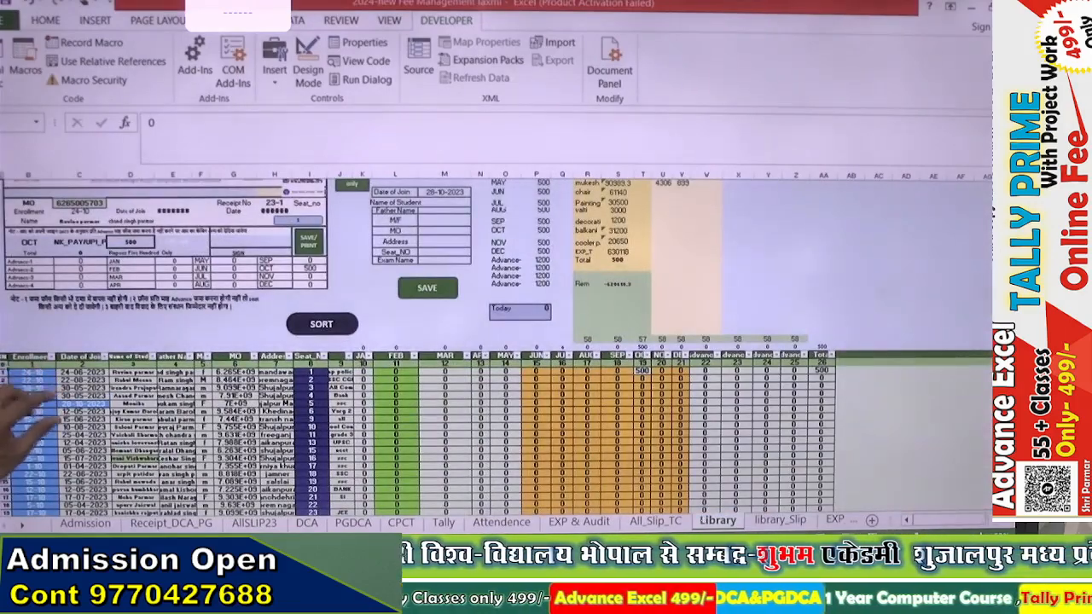
{"action": "scroll", "coordinate": [494, 350], "scroll_direction": "up", "scroll_amount": 5}
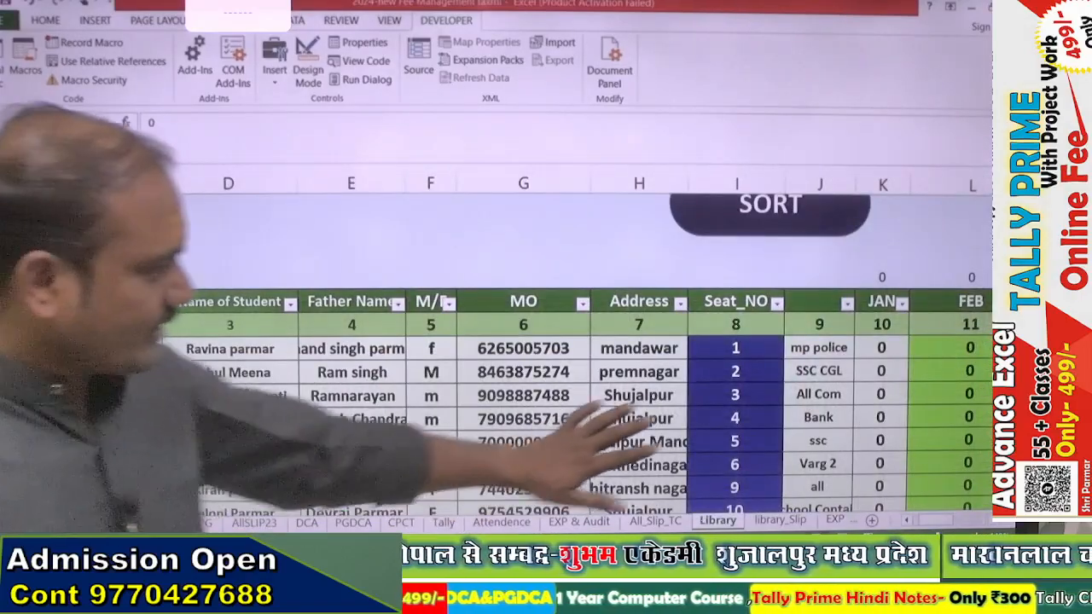
{"action": "scroll", "coordinate": [495, 350], "scroll_direction": "down", "scroll_amount": 6}
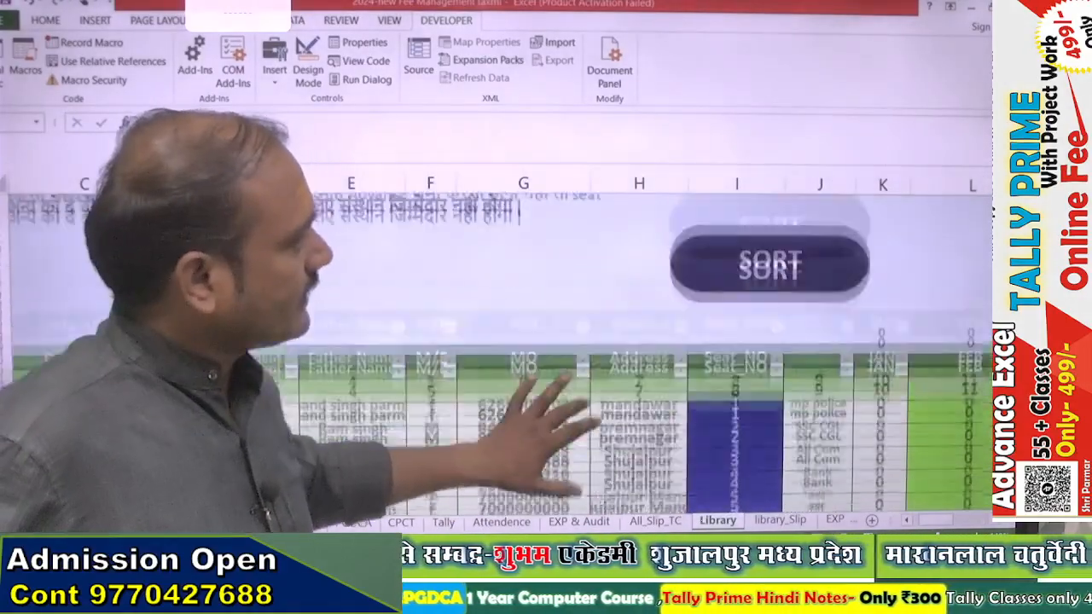
{"action": "scroll", "coordinate": [495, 350], "scroll_direction": "up", "scroll_amount": 5}
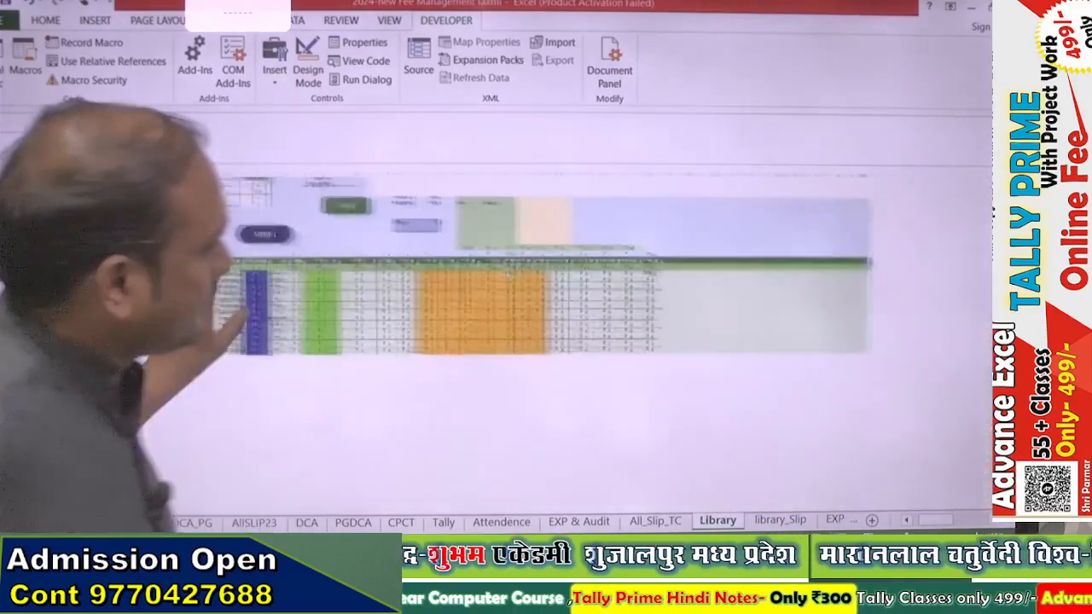
{"action": "scroll", "coordinate": [495, 349], "scroll_direction": "up", "scroll_amount": 4}
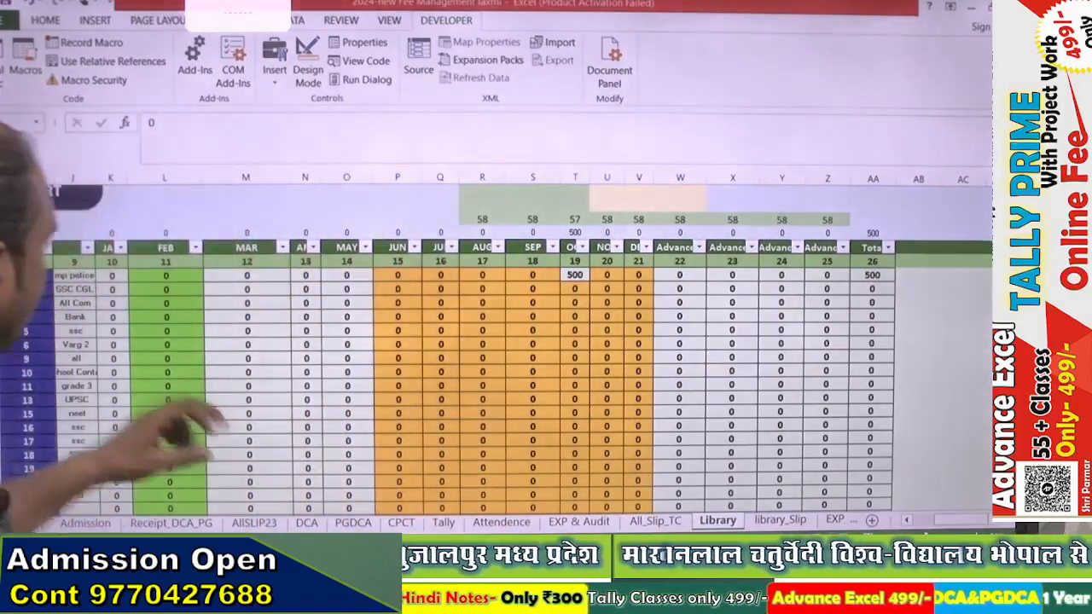
{"action": "scroll", "coordinate": [495, 366], "scroll_direction": "left", "scroll_amount": 4}
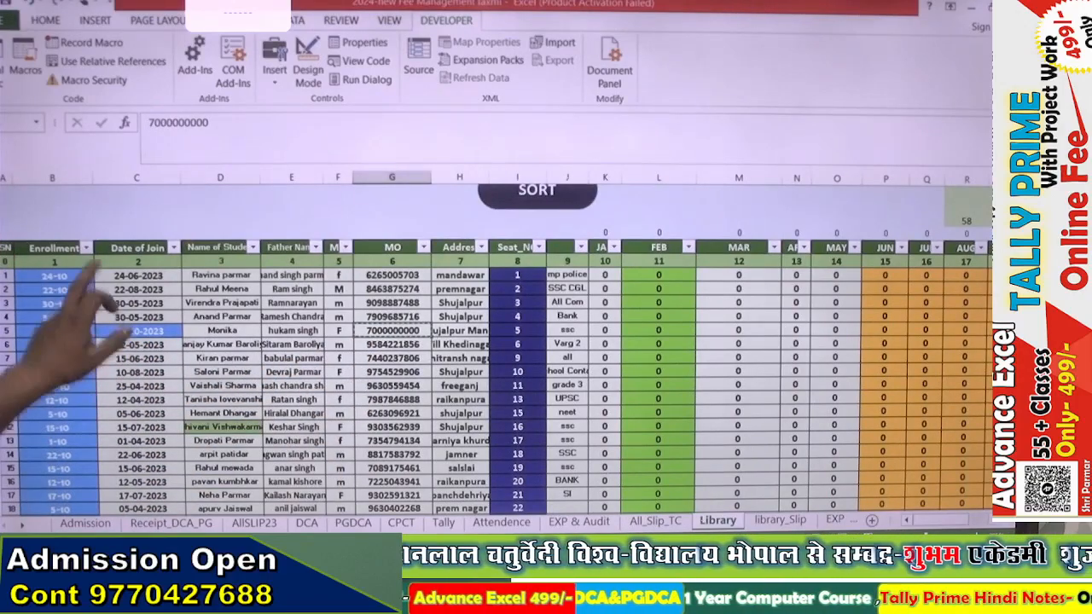
{"action": "scroll", "coordinate": [95, 266], "scroll_direction": "up", "scroll_amount": 7}
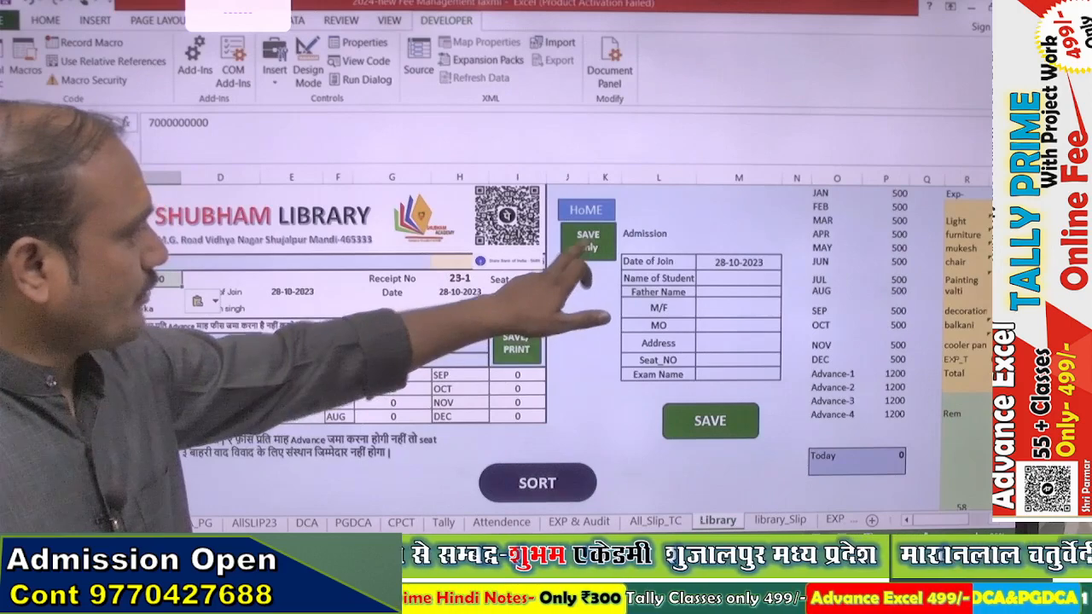
- Save the receipt's October payment of 500 so Today's collection shows 500 and Total 1000
{"action": "left_click", "coordinate": [588, 241]}
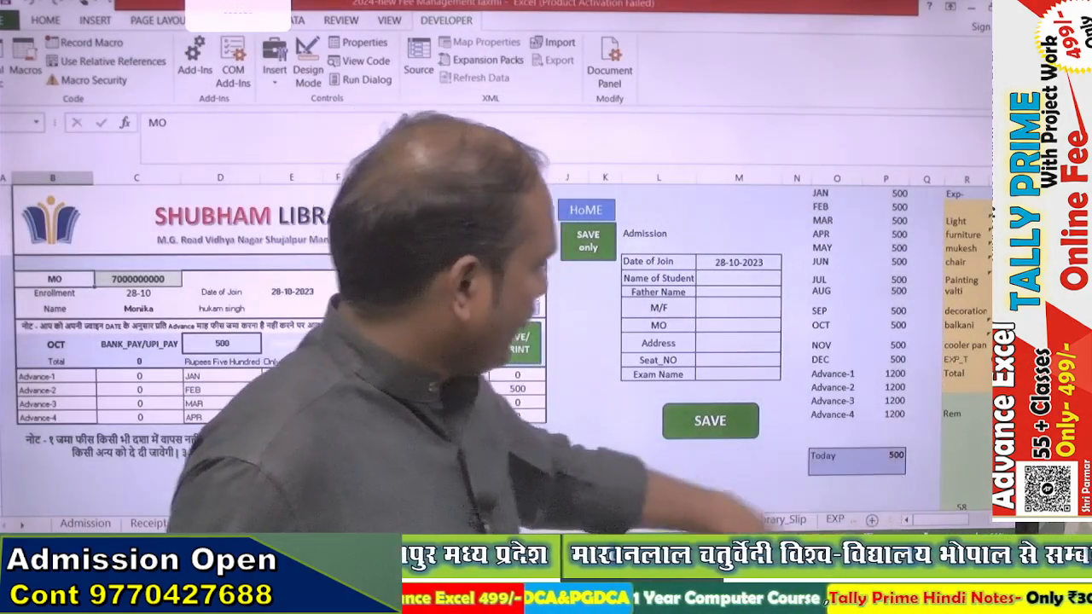
{"action": "scroll", "coordinate": [495, 341], "scroll_direction": "right", "scroll_amount": 6}
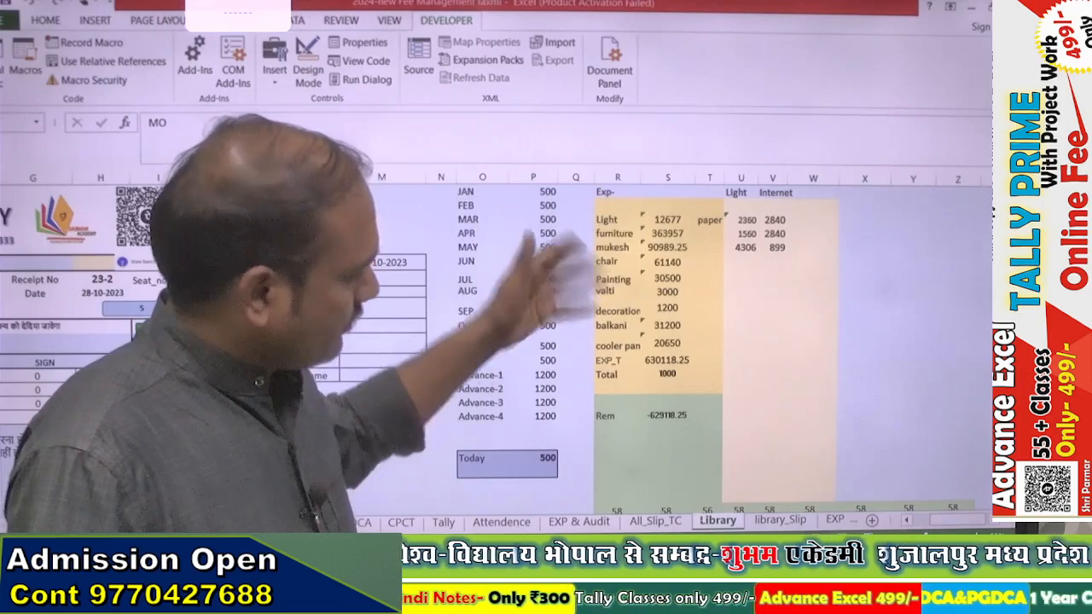
{"action": "scroll", "coordinate": [597, 358], "scroll_direction": "down", "scroll_amount": 2}
{"action": "scroll", "coordinate": [594, 341], "scroll_direction": "down", "scroll_amount": 3}
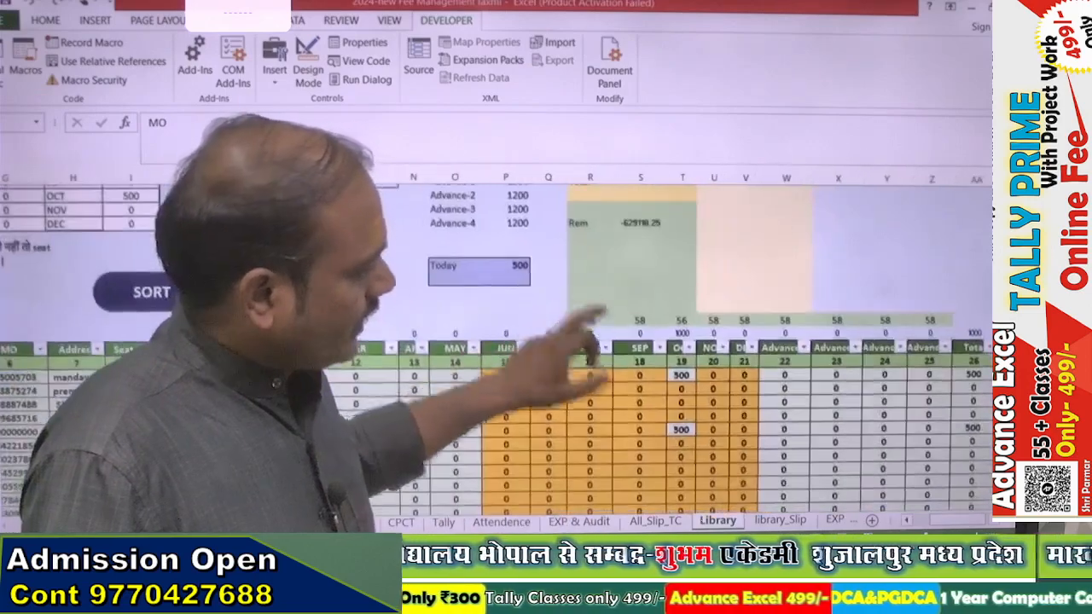
{"action": "scroll", "coordinate": [663, 370], "scroll_direction": "right", "scroll_amount": 3}
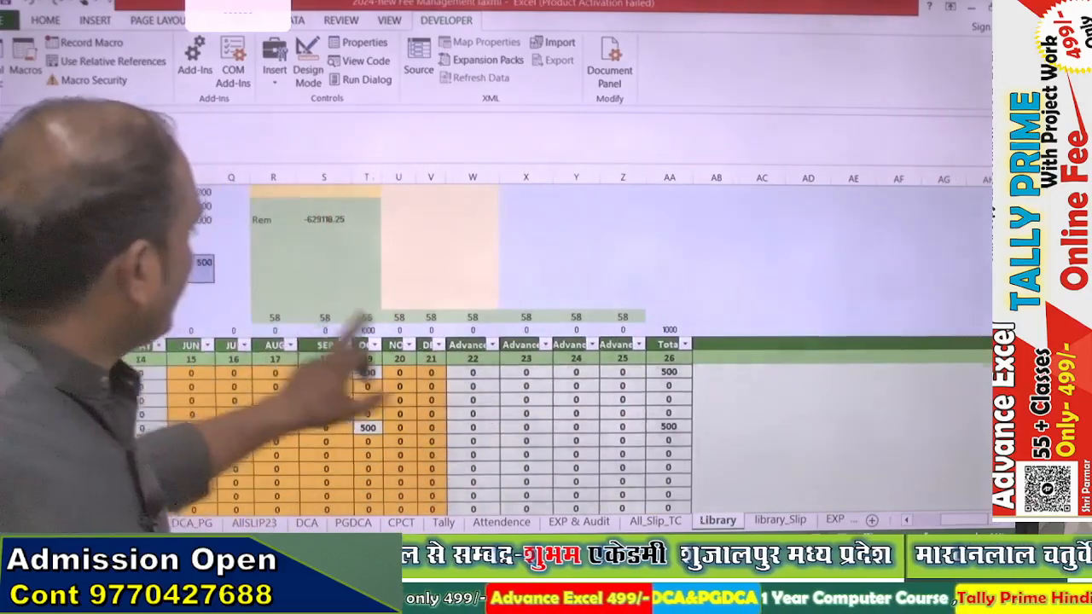
{"action": "scroll", "coordinate": [427, 341], "scroll_direction": "up", "scroll_amount": 2}
{"action": "scroll", "coordinate": [427, 341], "scroll_direction": "left", "scroll_amount": 3}
- Inspect the SUM formula behind the Total amount in column S
{"action": "left_click", "coordinate": [532, 262]}
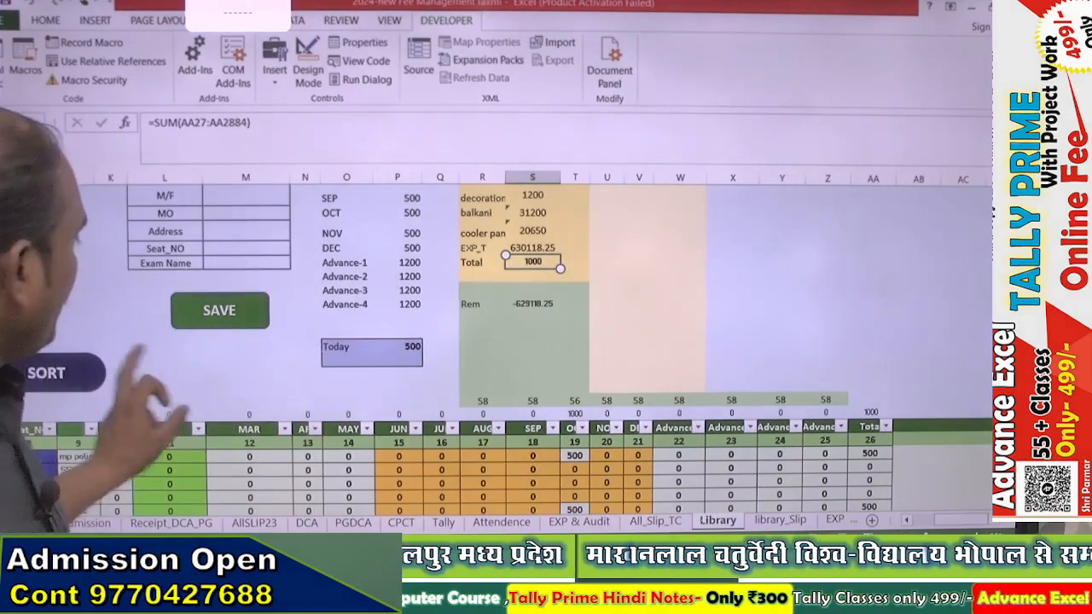
{"action": "scroll", "coordinate": [512, 341], "scroll_direction": "left", "scroll_amount": 5}
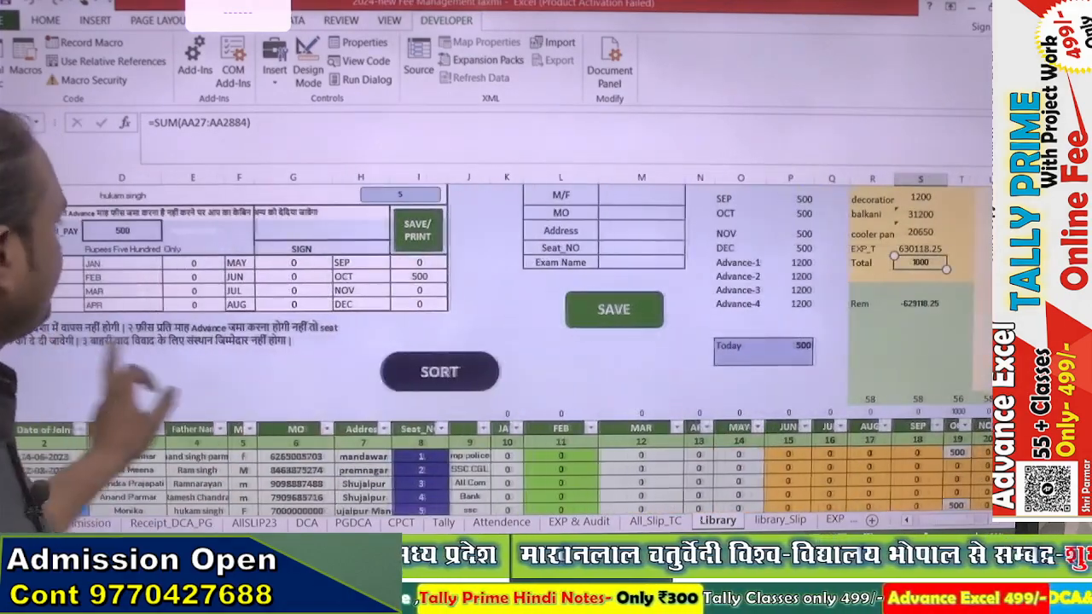
{"action": "scroll", "coordinate": [512, 341], "scroll_direction": "left", "scroll_amount": 2}
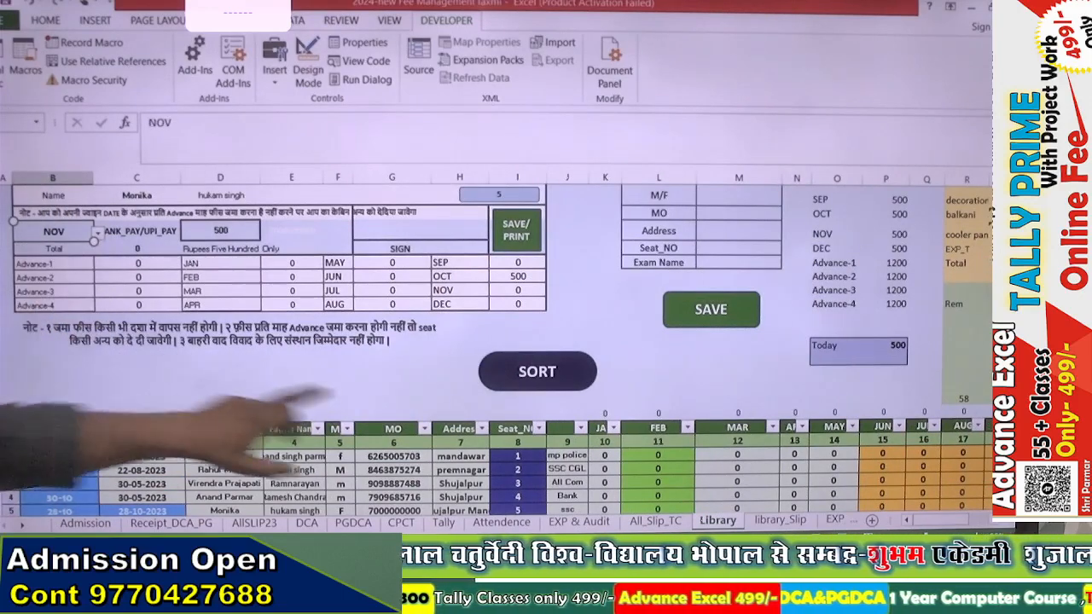
- Re-sort by Seat_NO, then save receipt 23-3's November 500 payment, raising Today's collection to 1000
{"action": "left_click", "coordinate": [511, 370]}
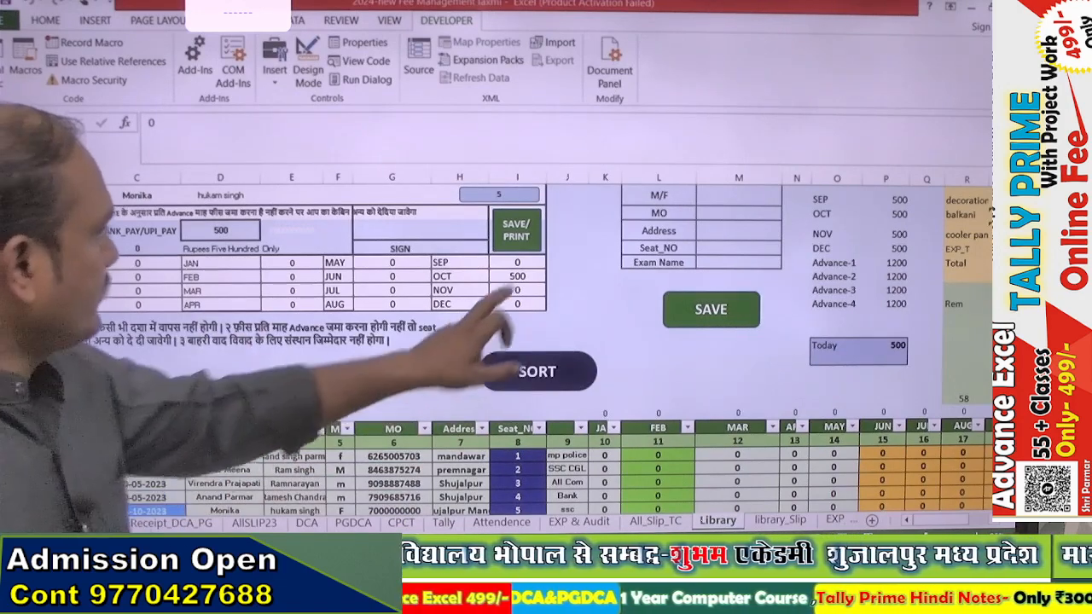
{"action": "left_click", "coordinate": [520, 358]}
{"action": "left_click", "coordinate": [588, 211]}
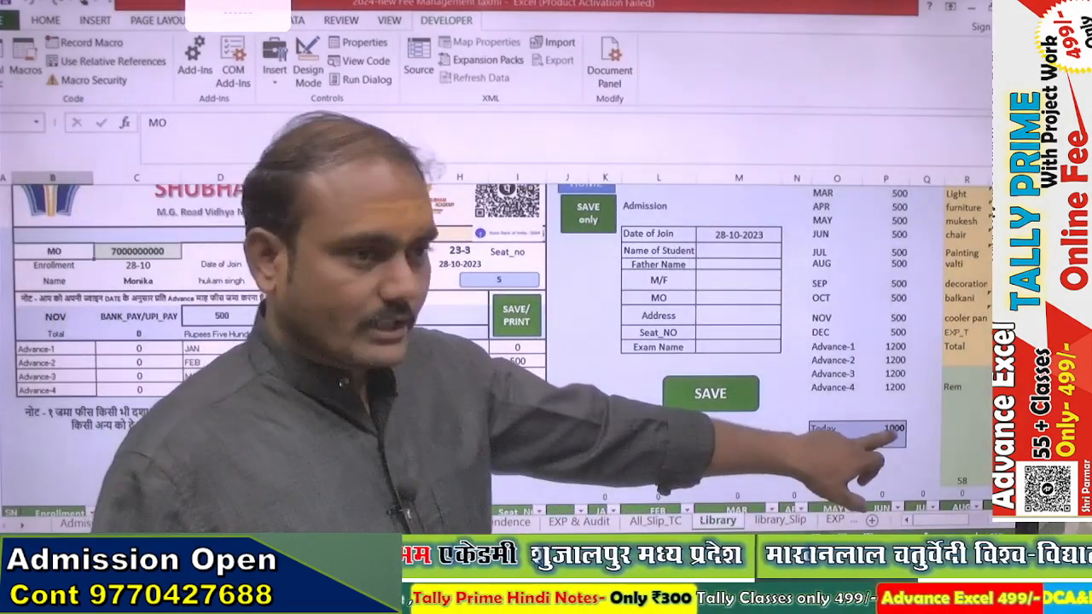
{"action": "left_click_drag", "start_coordinate": [781, 426], "coordinate": [419, 367]}
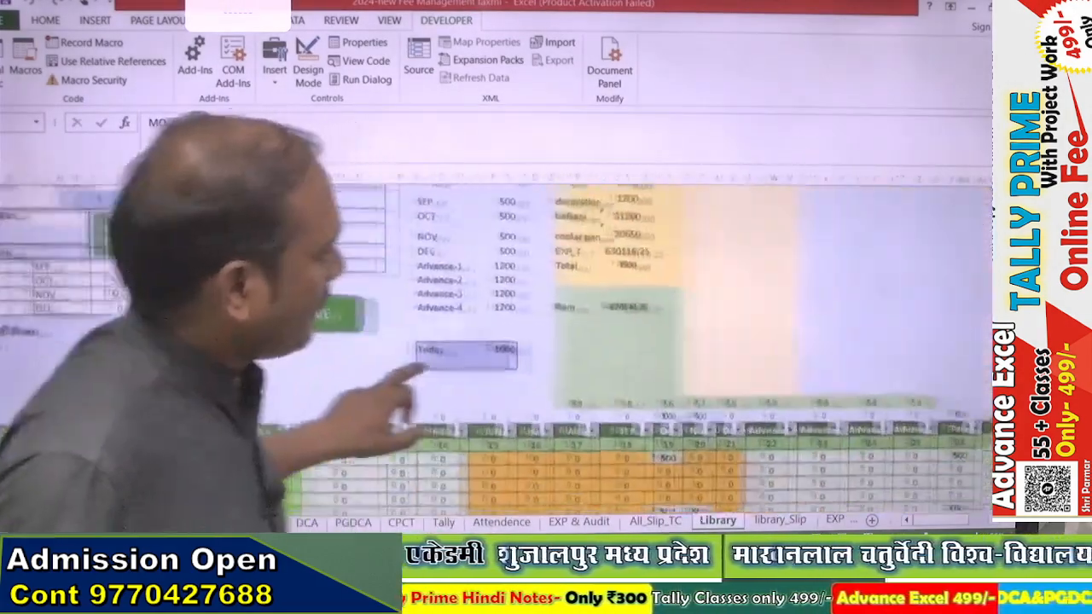